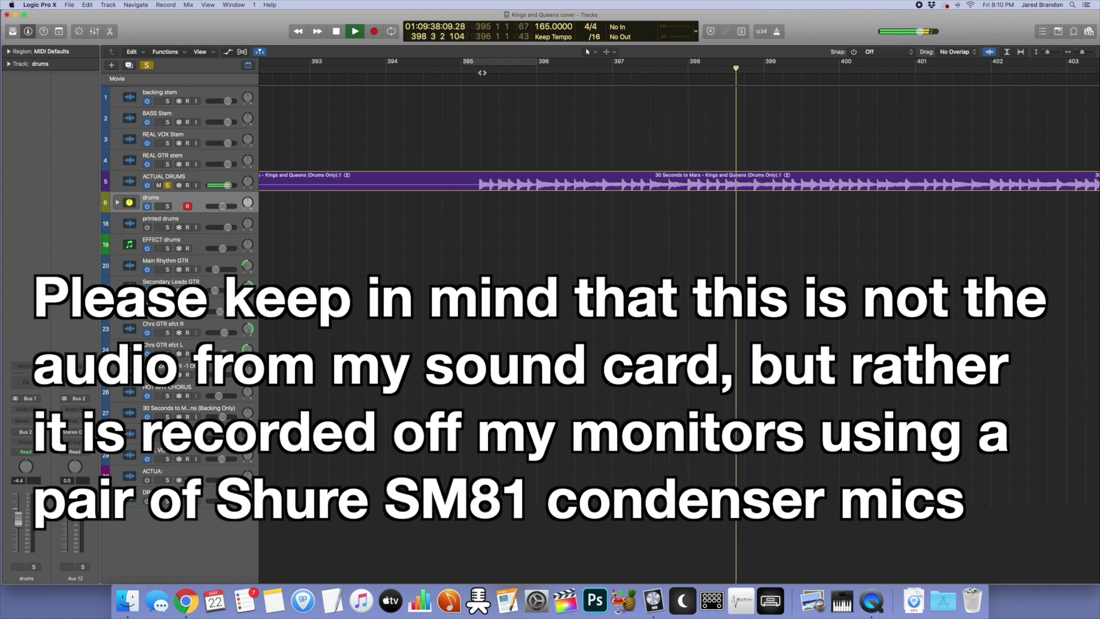
Step: Listen to the ACTUAL DRUMS track at bar 395 and create an empty one-bar MIDI region there on the Inst 1 track
key(space)
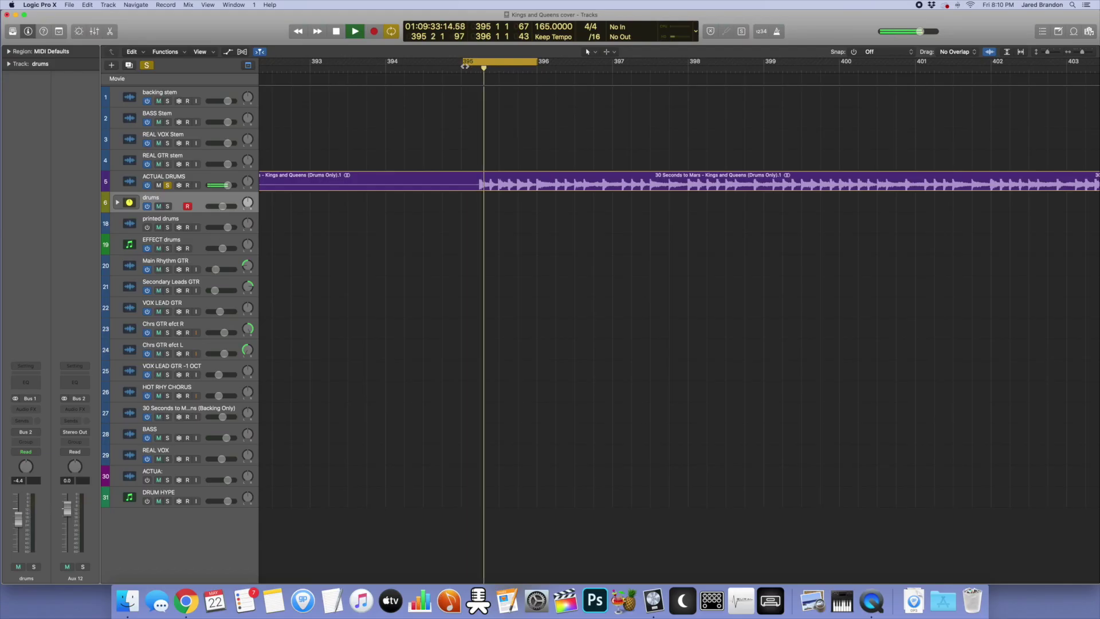
key(space)
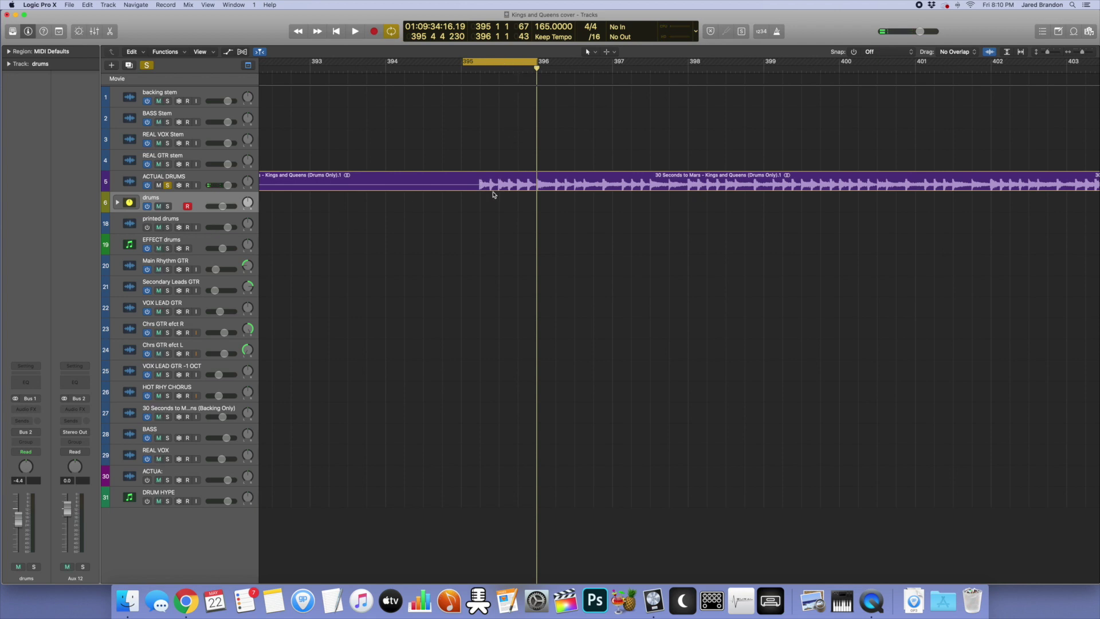
right_click(476, 205)
click(554, 209)
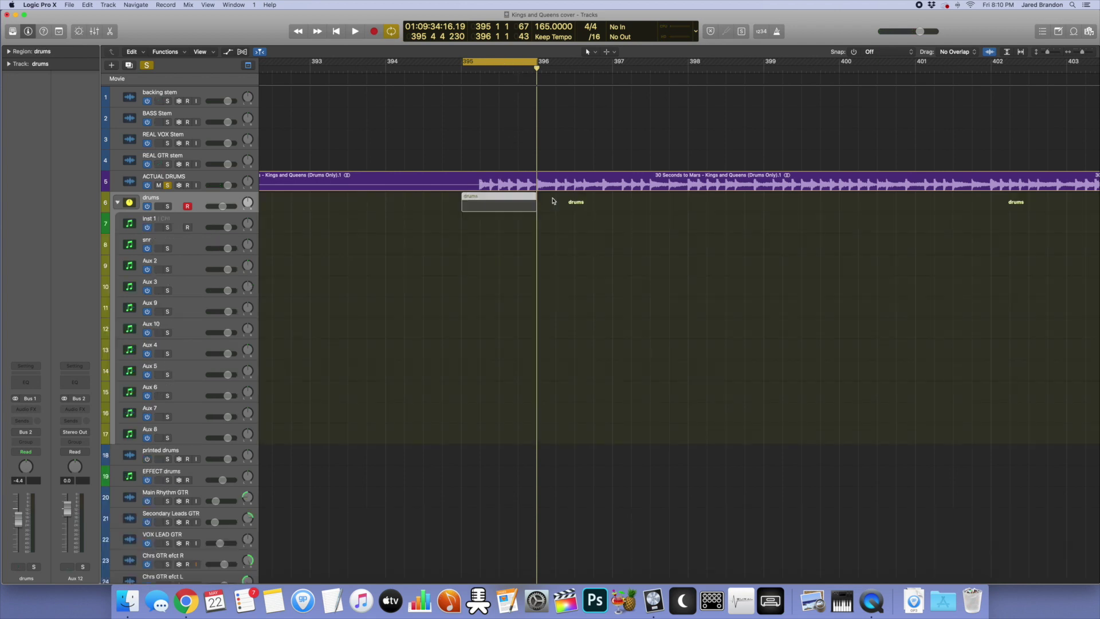
drag(526, 201, 526, 223)
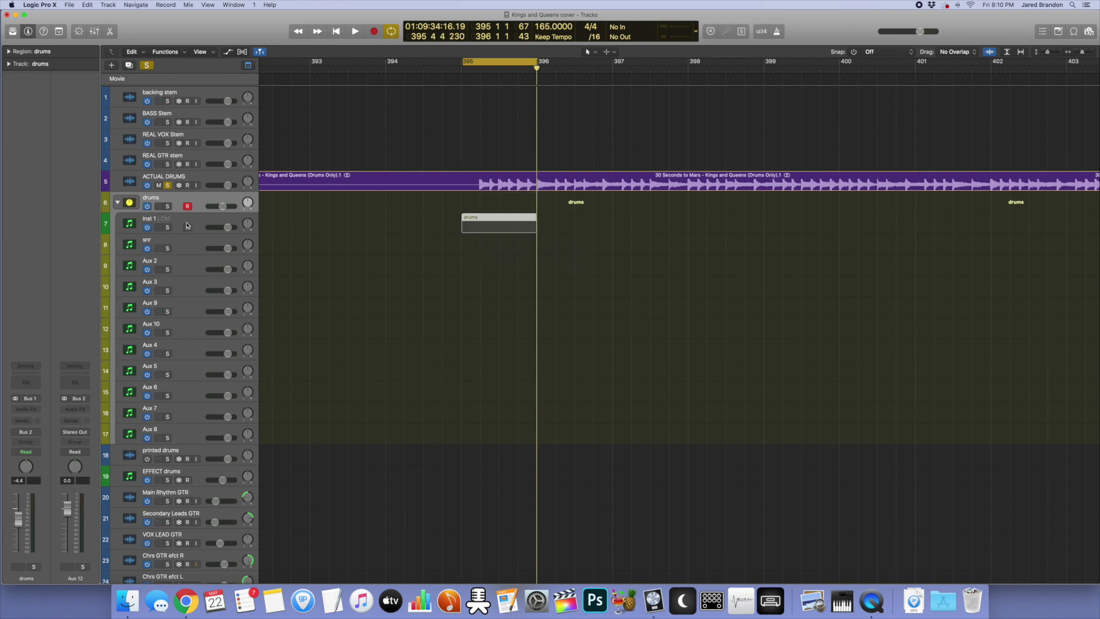
Step: Examine the drums stack's Inst 1, snr and Aux tracks one by one to see how the kit is split
click(184, 225)
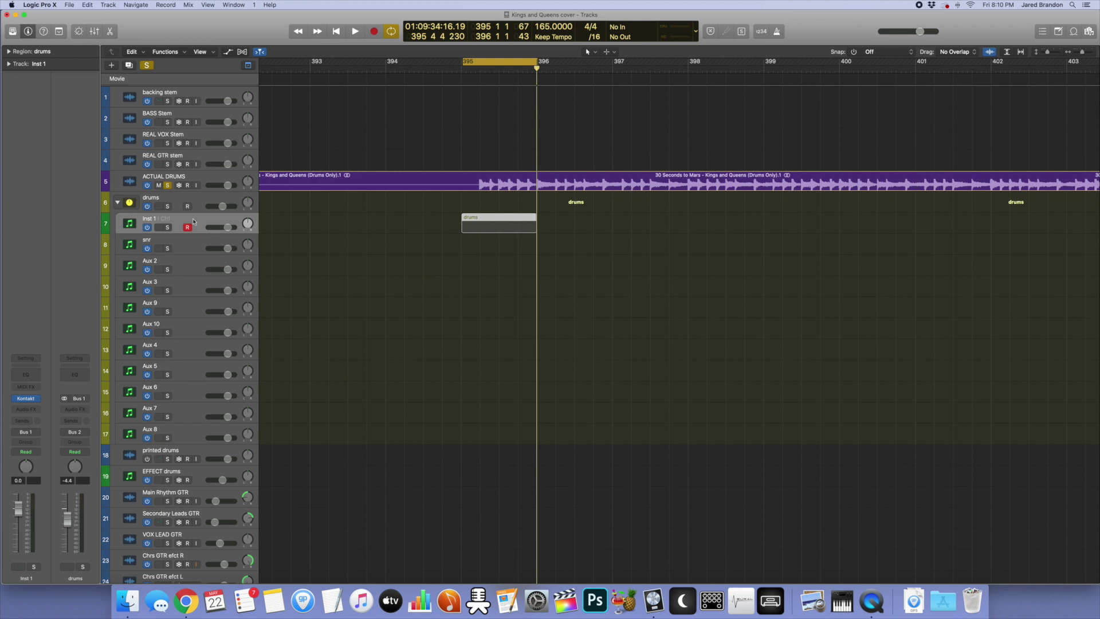
click(190, 238)
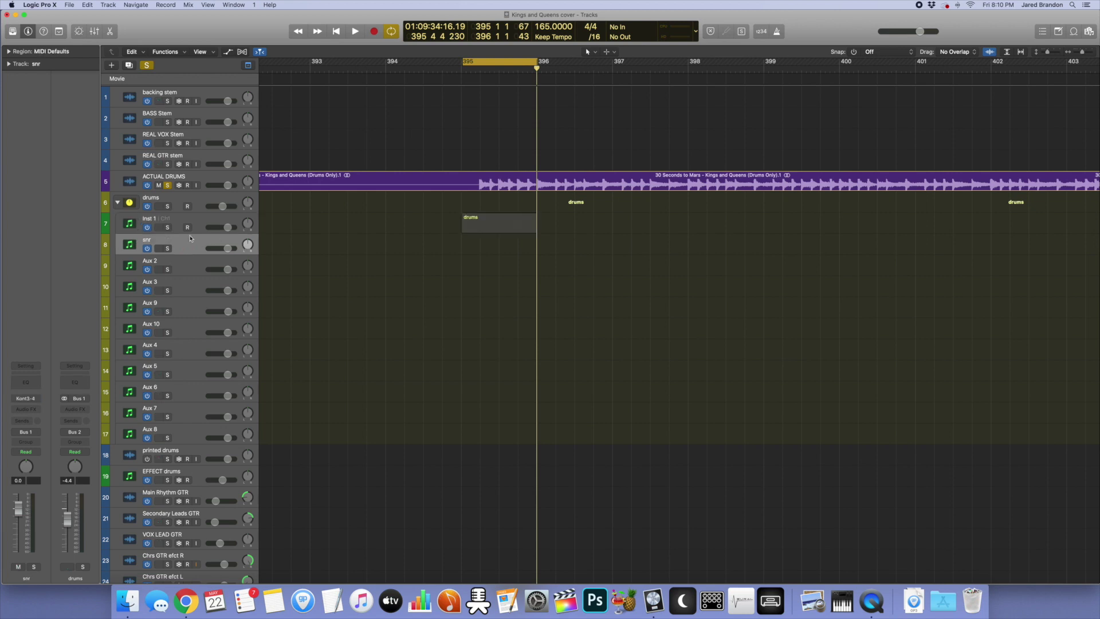
click(192, 271)
click(194, 288)
click(193, 310)
click(190, 338)
click(191, 352)
click(192, 372)
click(192, 394)
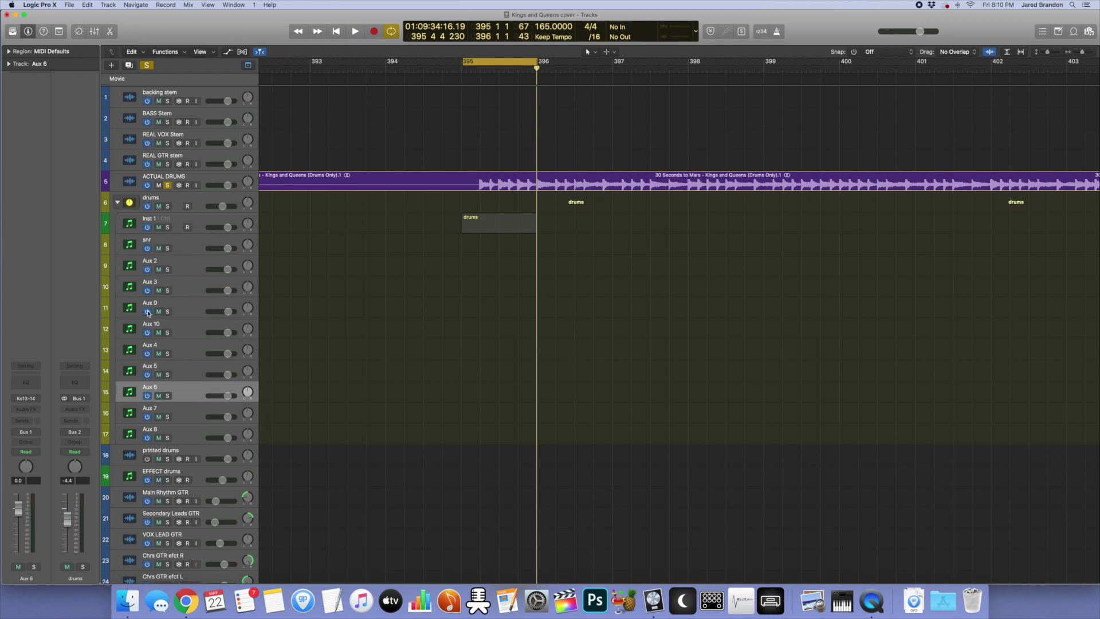
Step: Open the Kontakt instrument on the Inst 1 track and examine its Outputs mixer routing for the drum kit
click(176, 225)
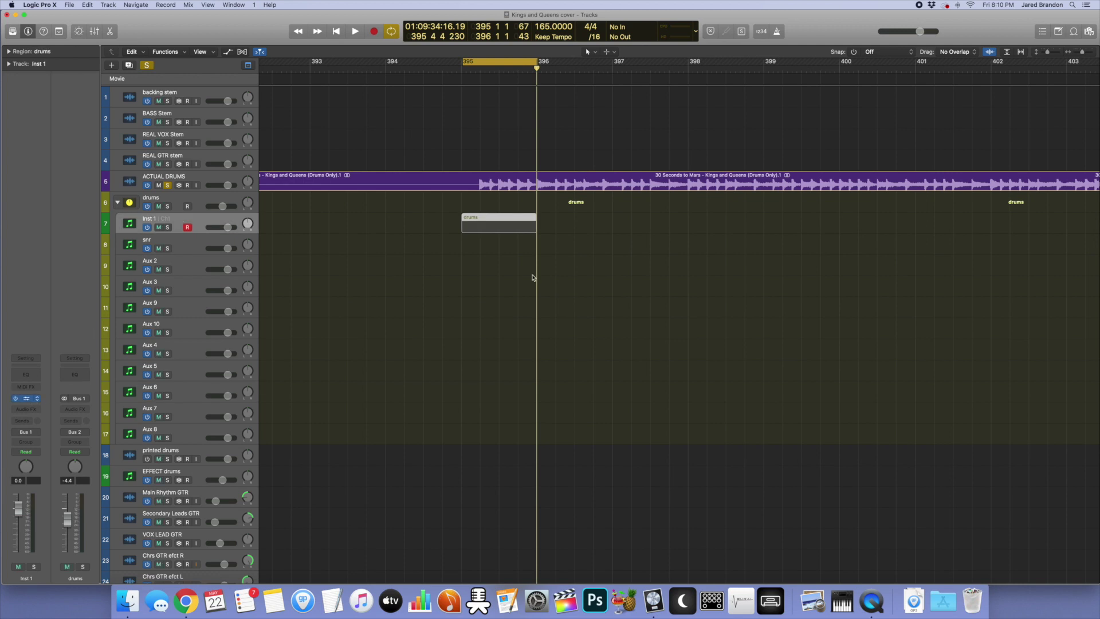
key(v)
click(505, 58)
click(515, 91)
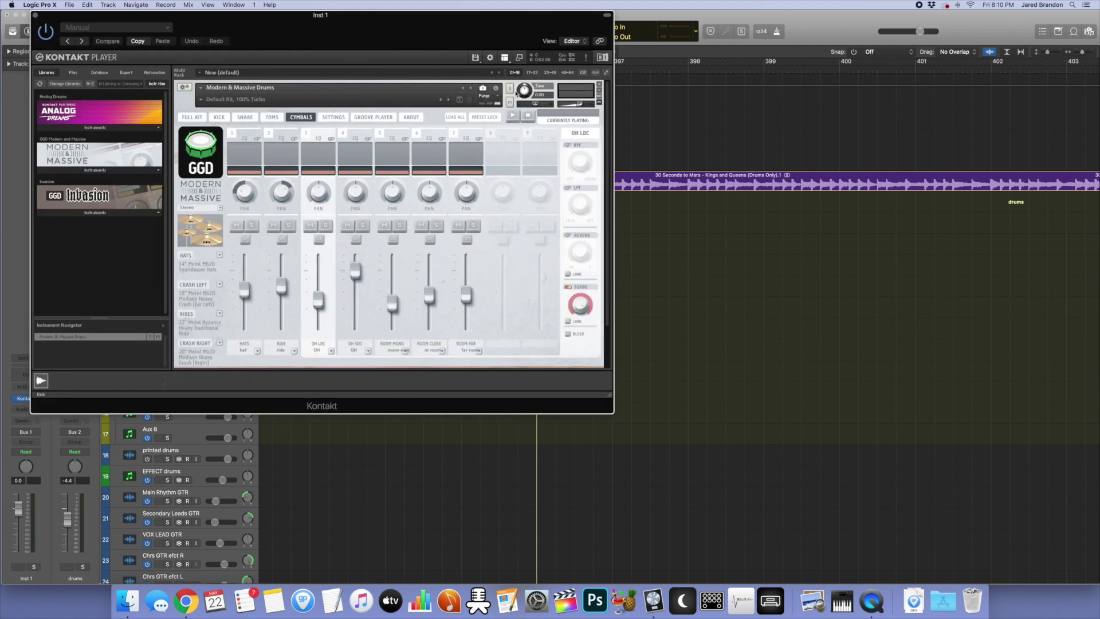
click(504, 57)
click(512, 92)
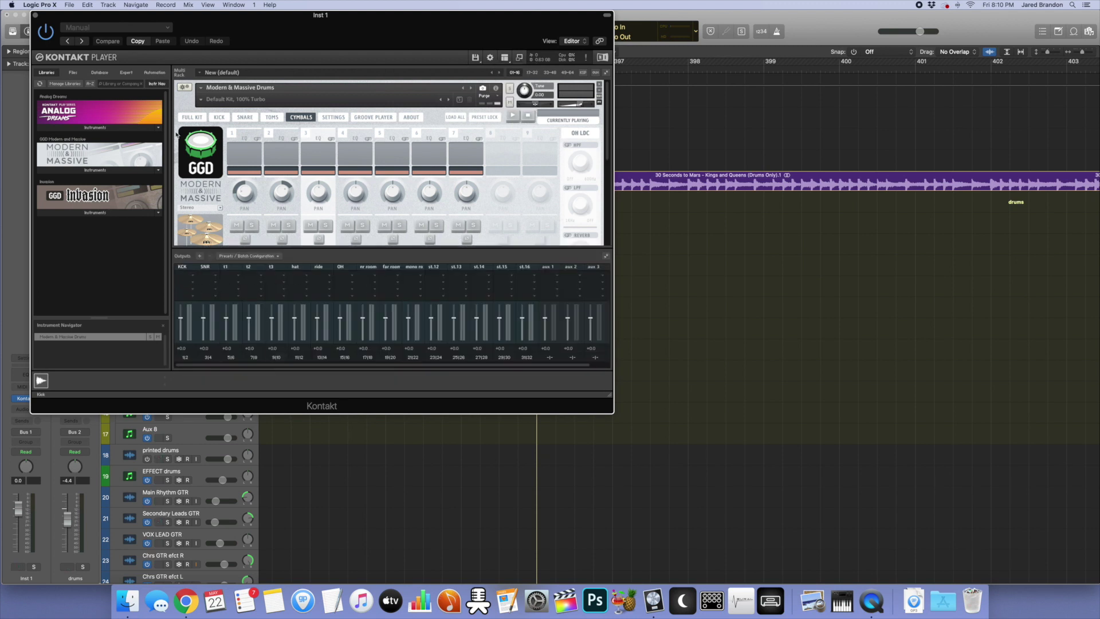
click(35, 16)
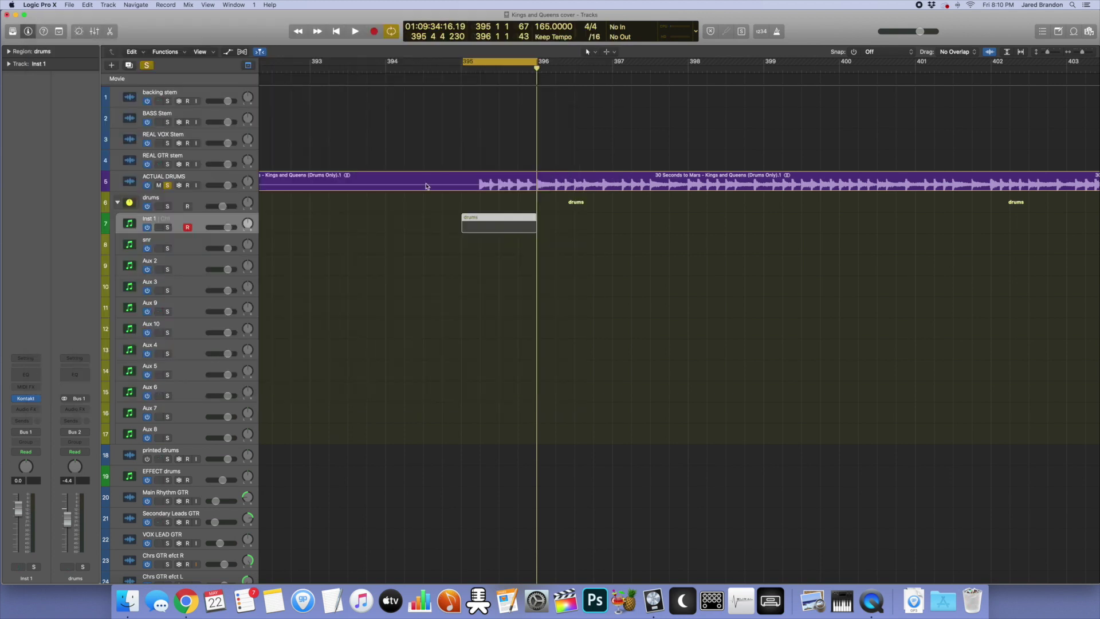
Step: Create empty one-bar MIDI regions at bars 396 and 397 on the Inst 1 track and play back bar 395
right_click(547, 222)
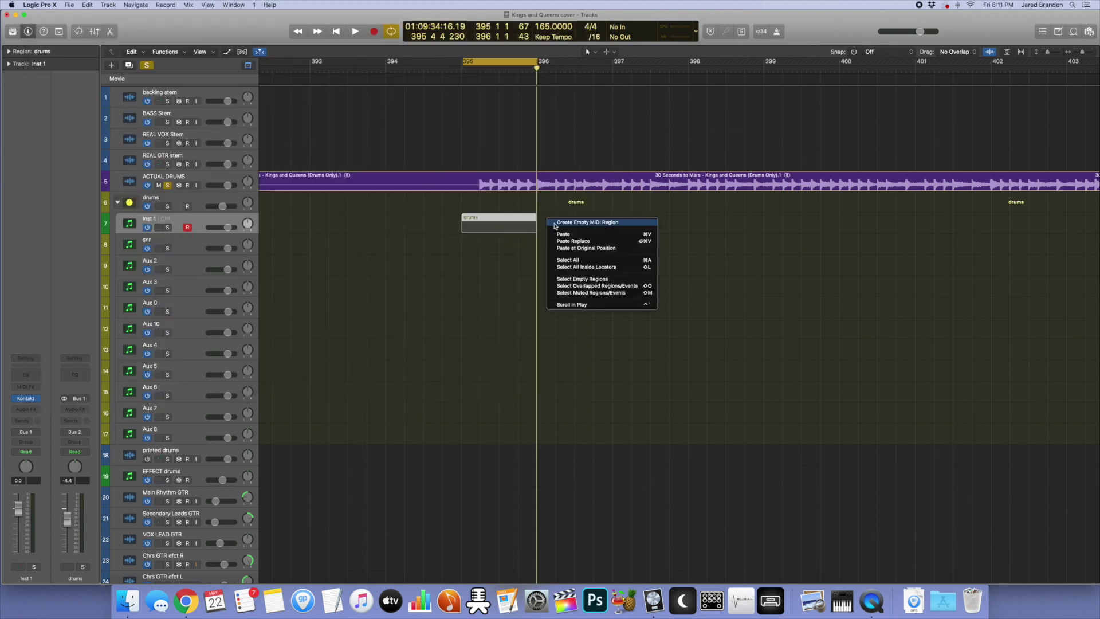
click(608, 224)
right_click(618, 225)
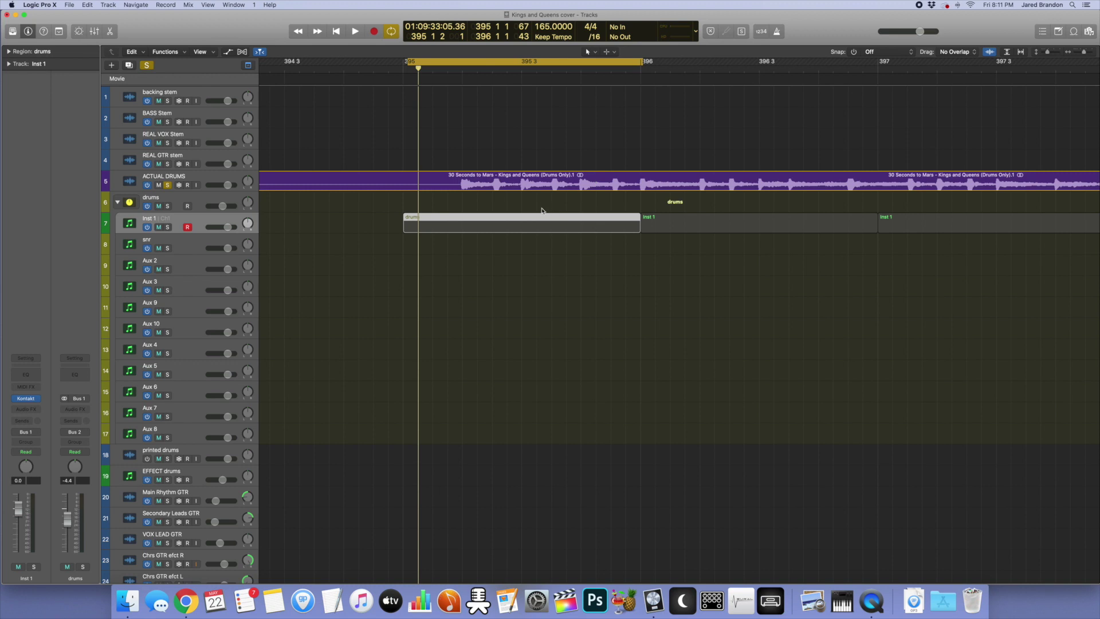
key(Return)
key(space)
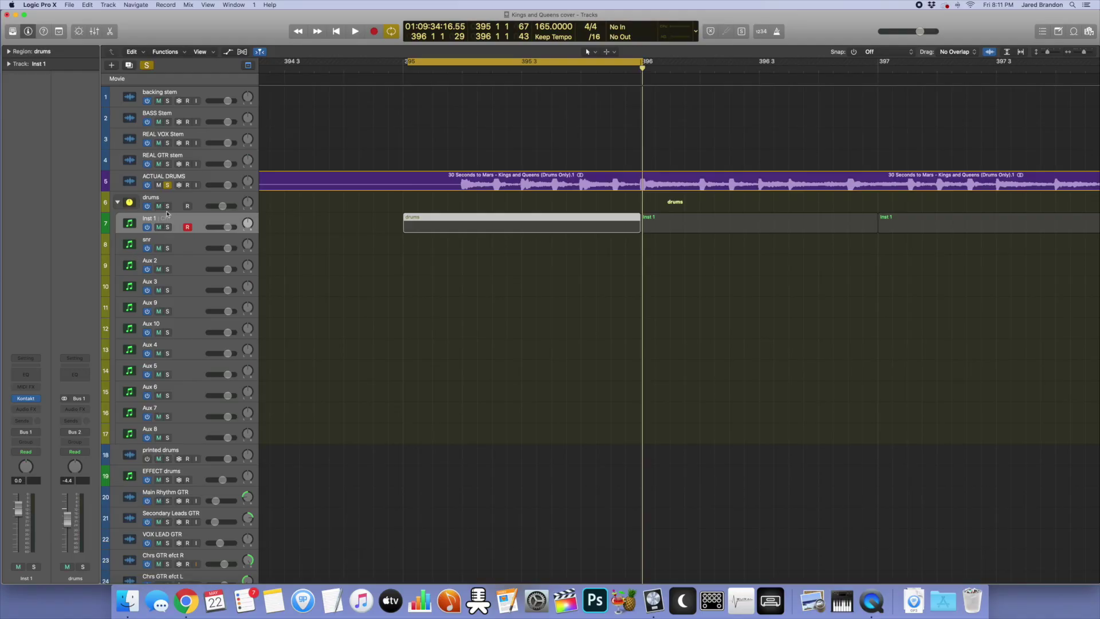
Step: Solo the drums stack and open the bar 395 region in the Piano Roll, auditioning a drum key
click(167, 207)
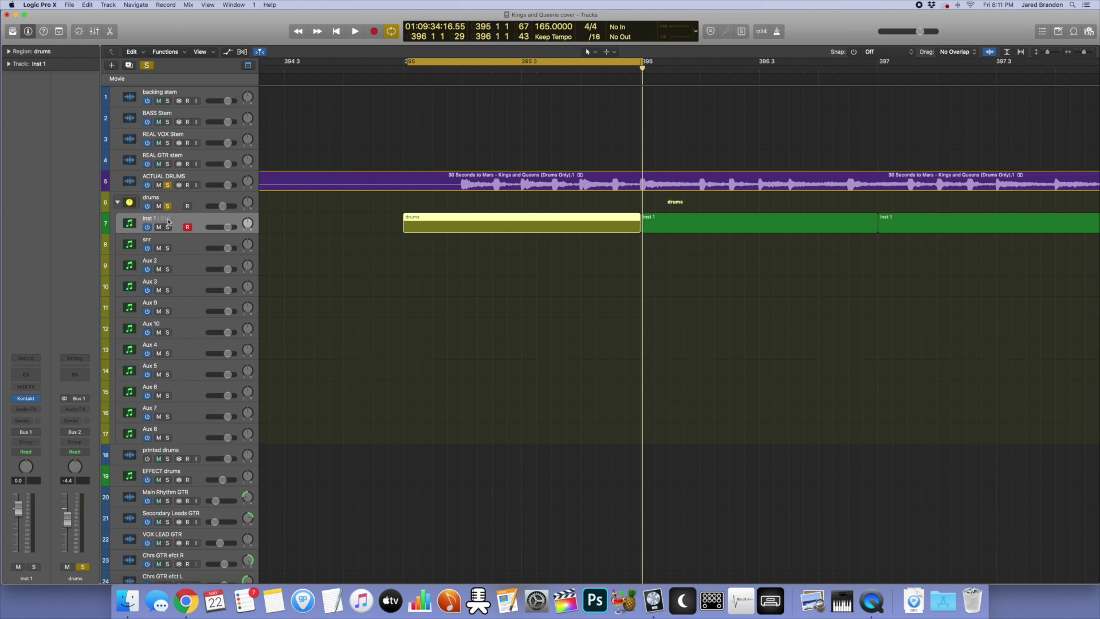
double_click(443, 224)
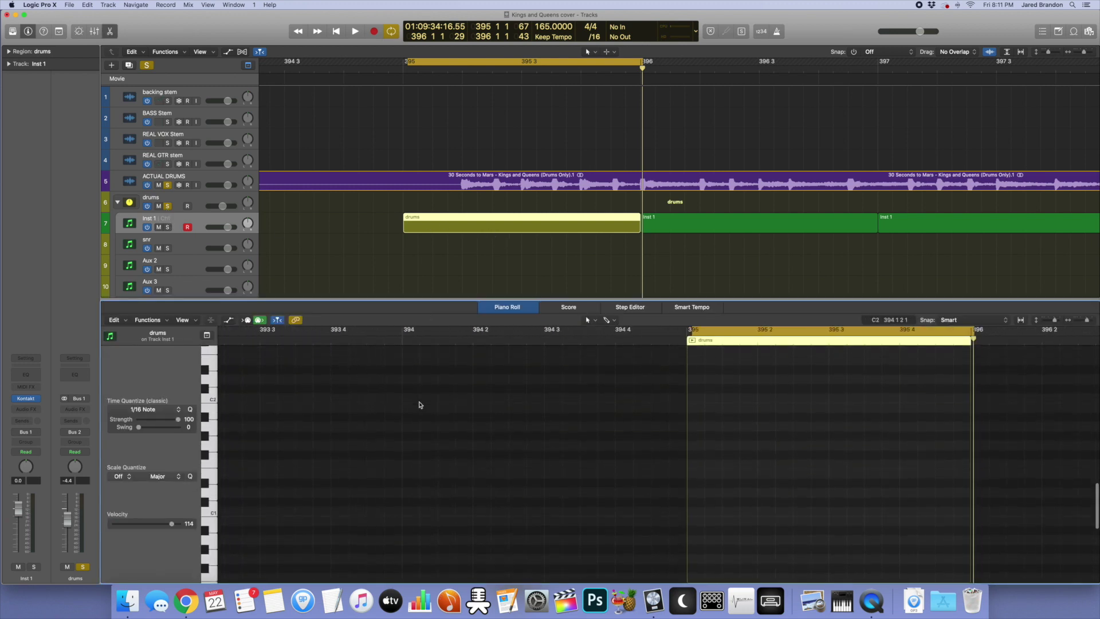
click(212, 484)
scroll(609, 503, right, 3)
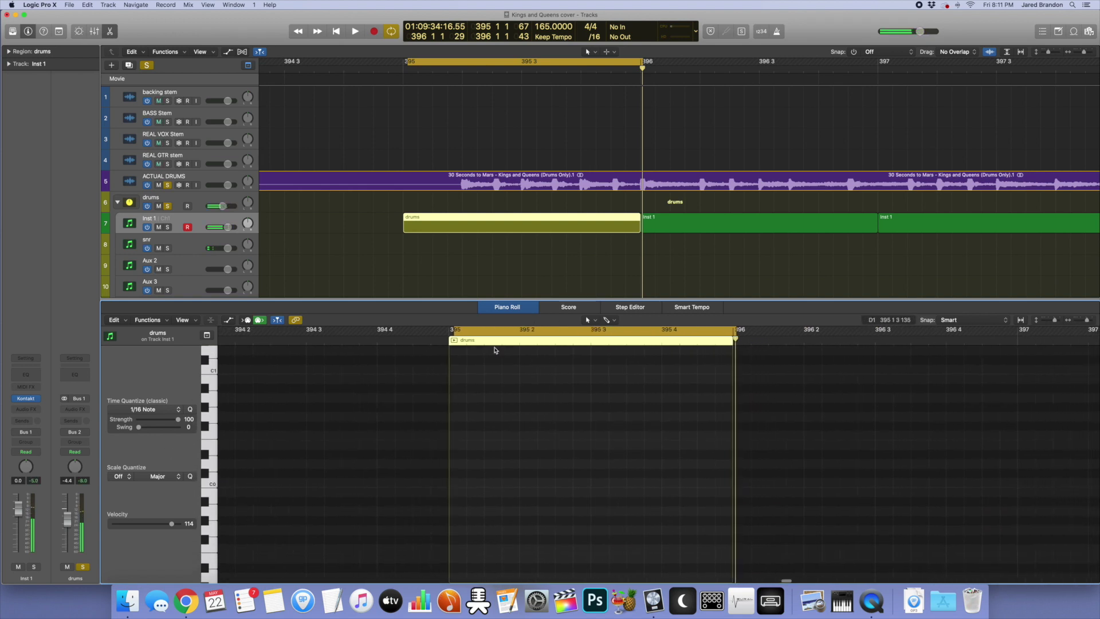
Step: Add C0 notes on the third sixteenth of beats 2, 3 and 4 in bar 395, checking against playback
key(space)
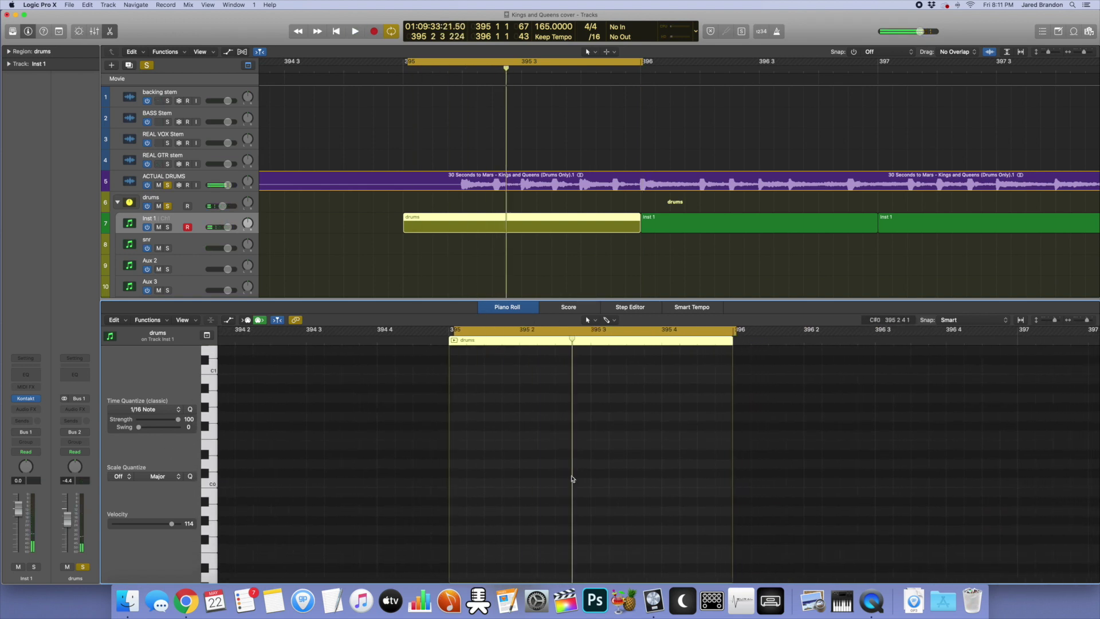
click(562, 484)
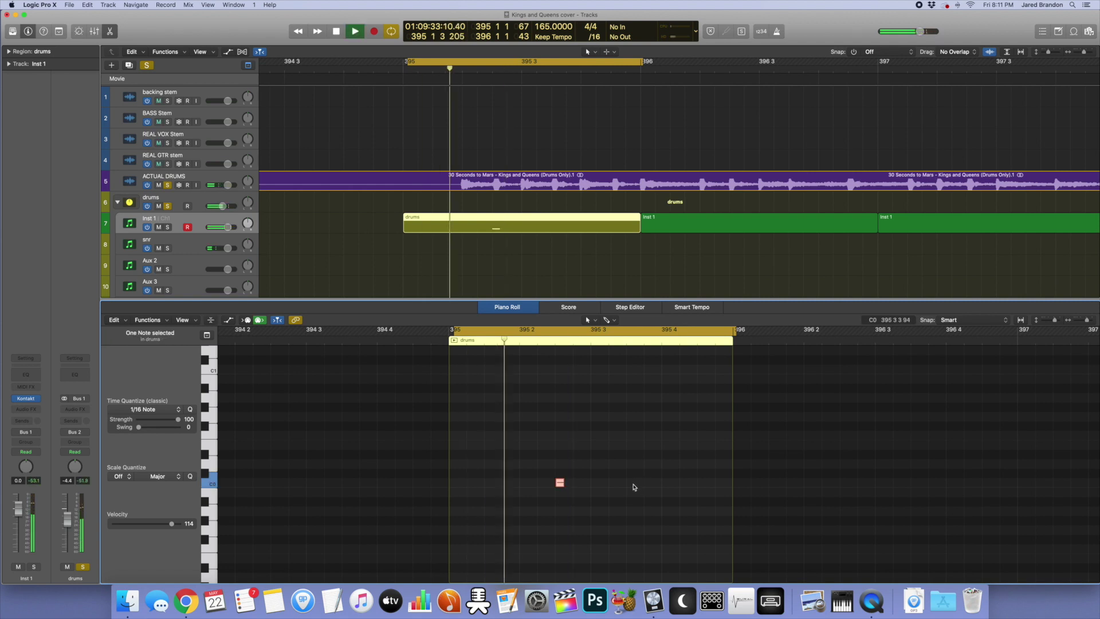
click(632, 485)
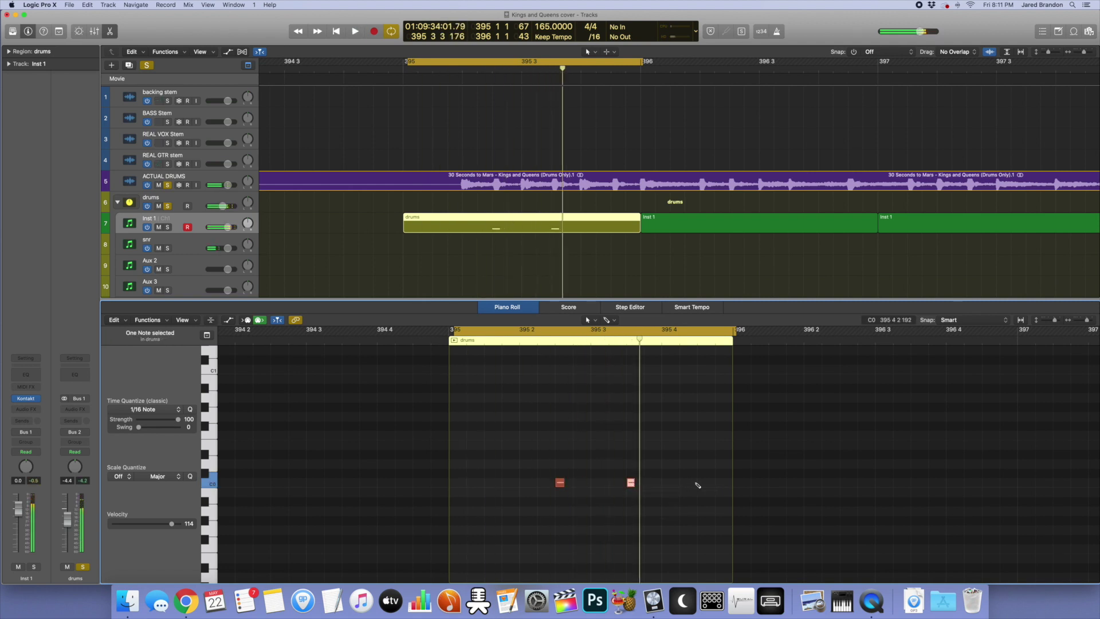
key(space)
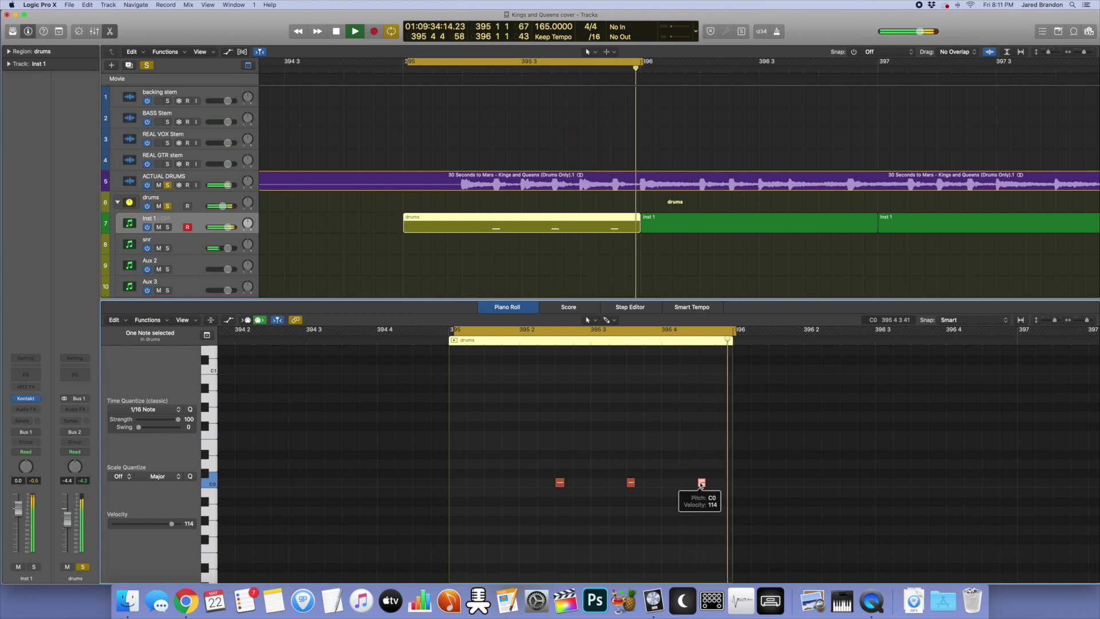
key(space)
Step: Add a close pair of D0 notes at the start of each of beats 2, 3 and 4 in bar 395
click(523, 464)
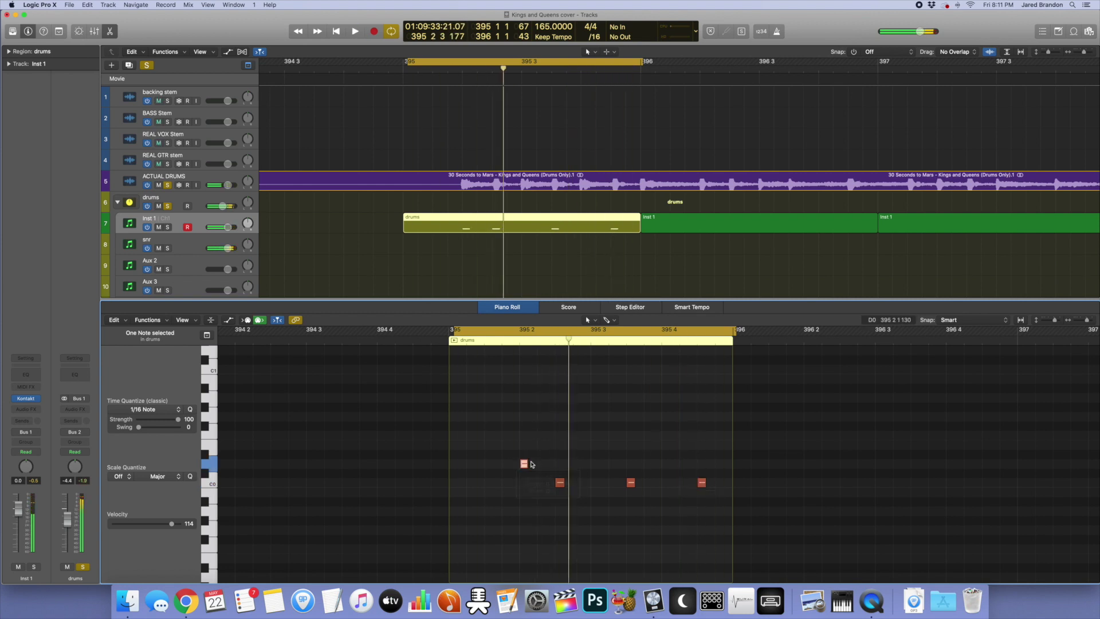
click(534, 464)
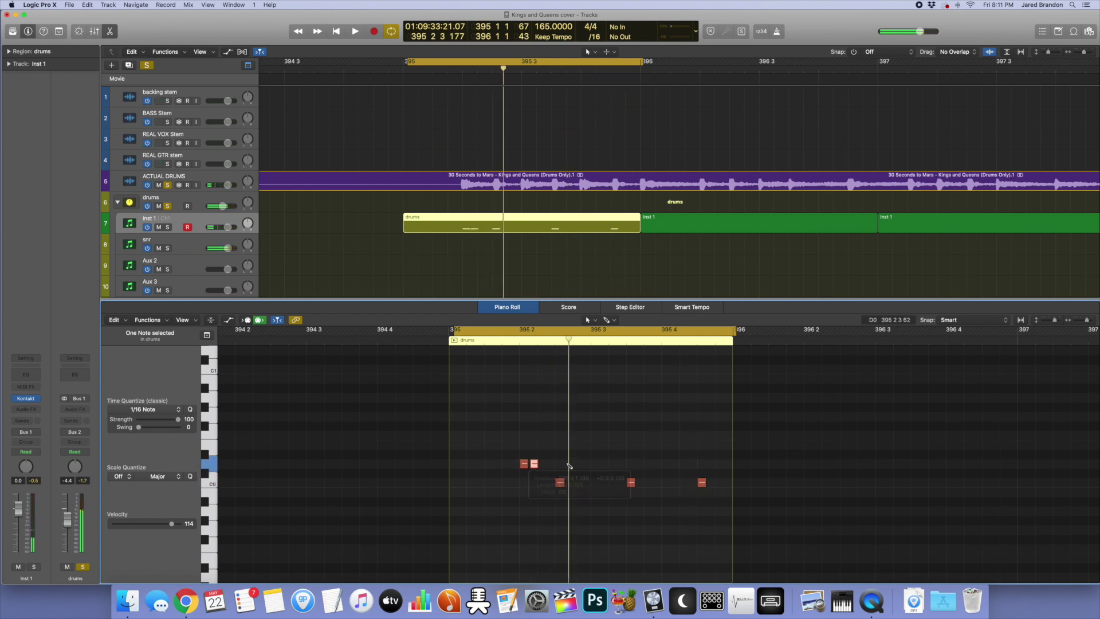
click(595, 463)
drag(598, 463, 603, 464)
click(666, 463)
drag(667, 464, 676, 466)
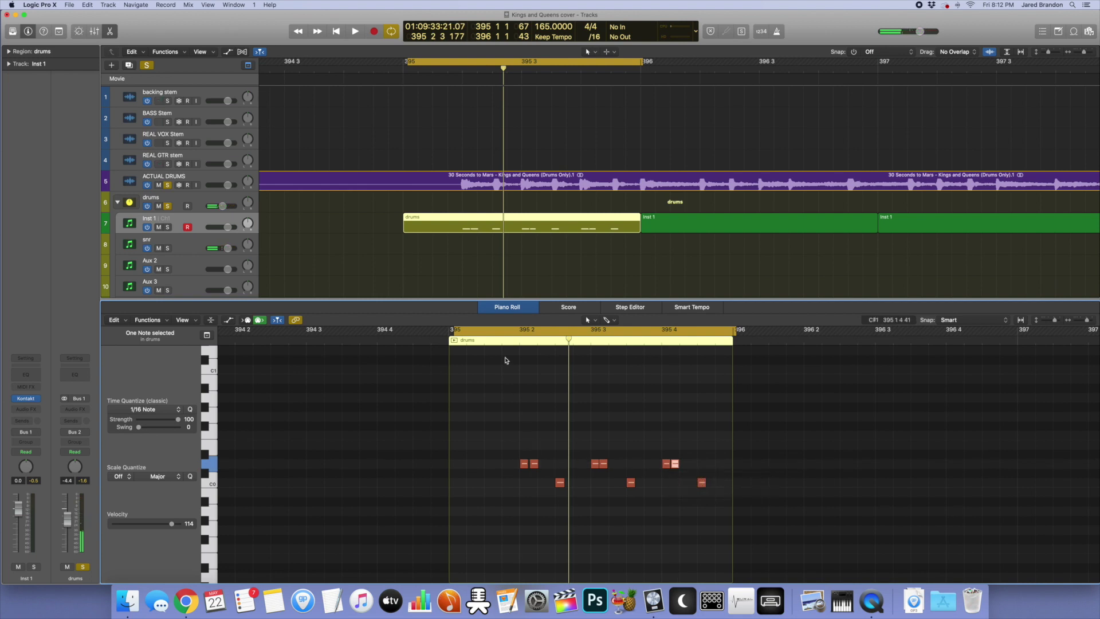
Step: With ACTUAL DRUMS unsoloed, nudge the second D0 note of each pair slightly earlier and set its velocity to 97
click(494, 340)
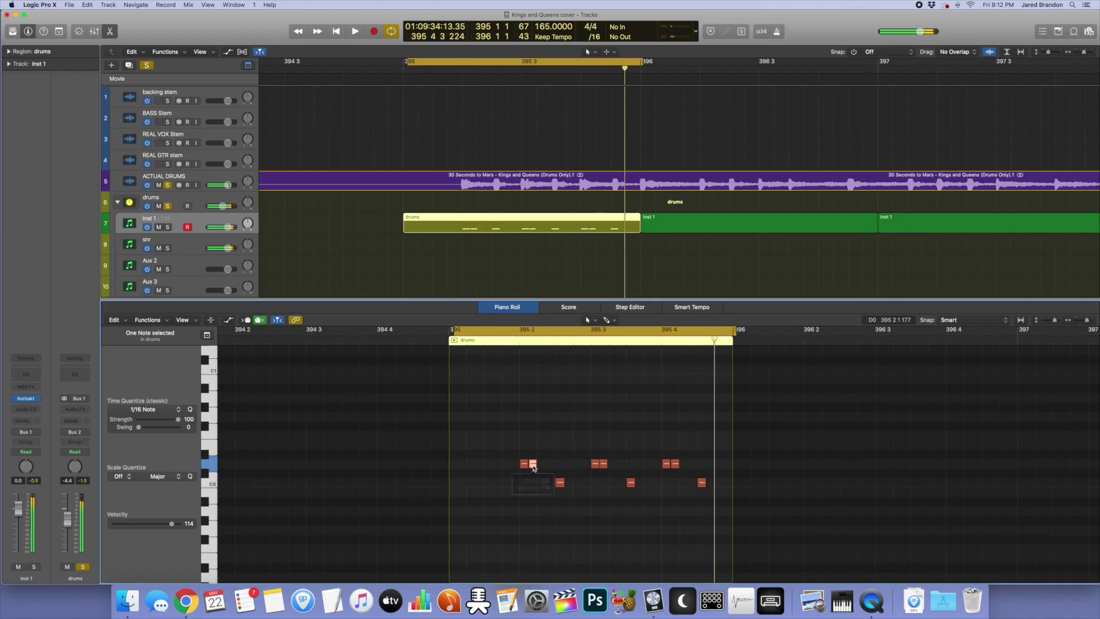
click(166, 186)
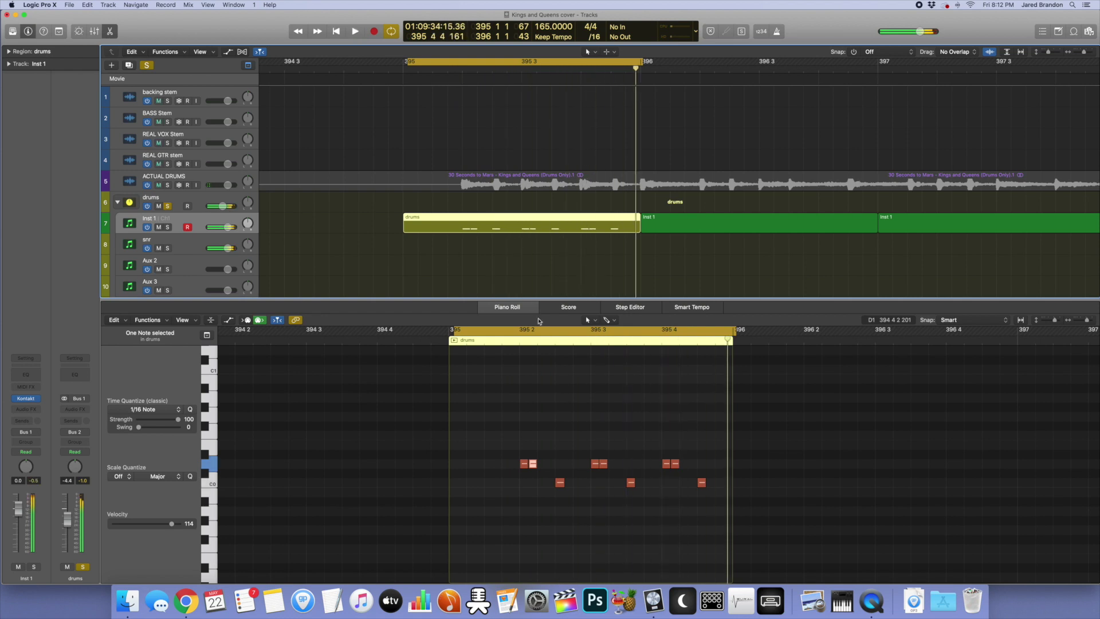
drag(535, 463, 534, 467)
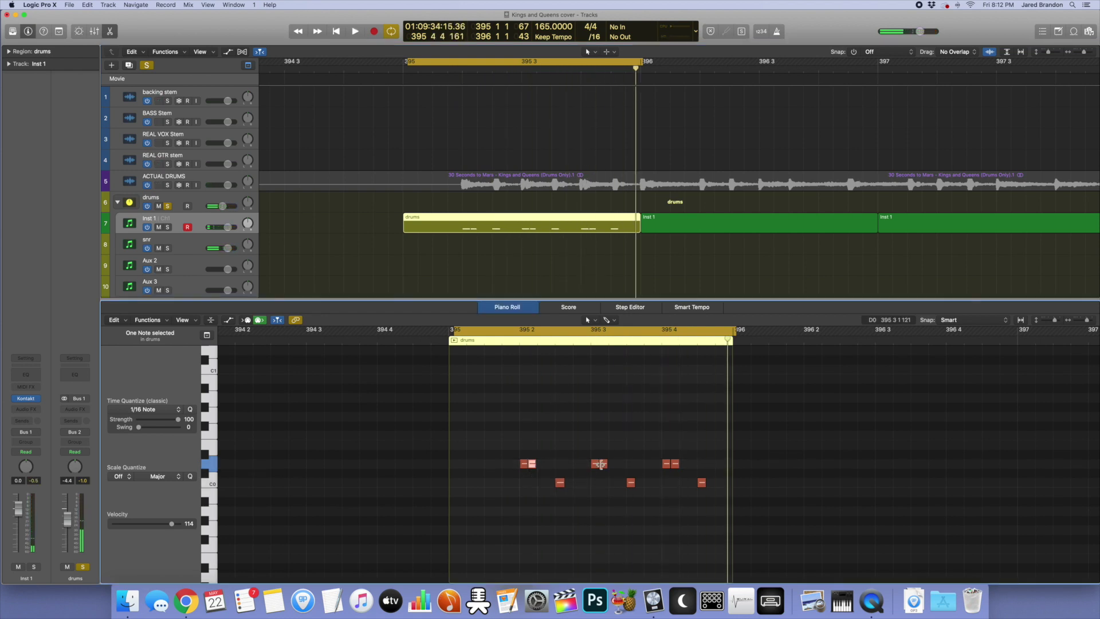
click(602, 464)
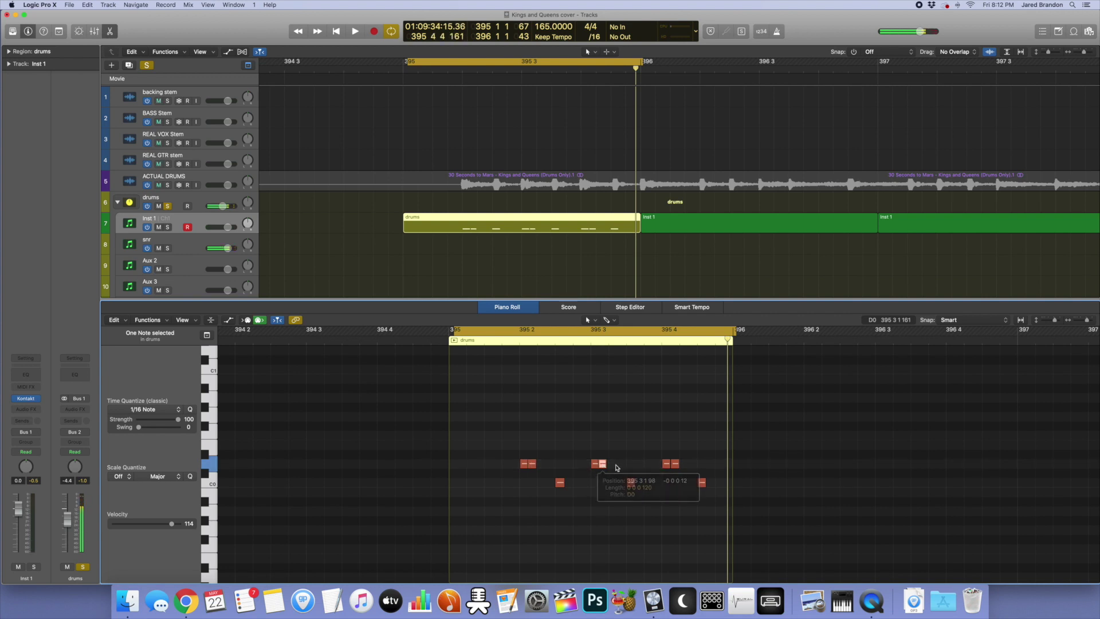
click(670, 464)
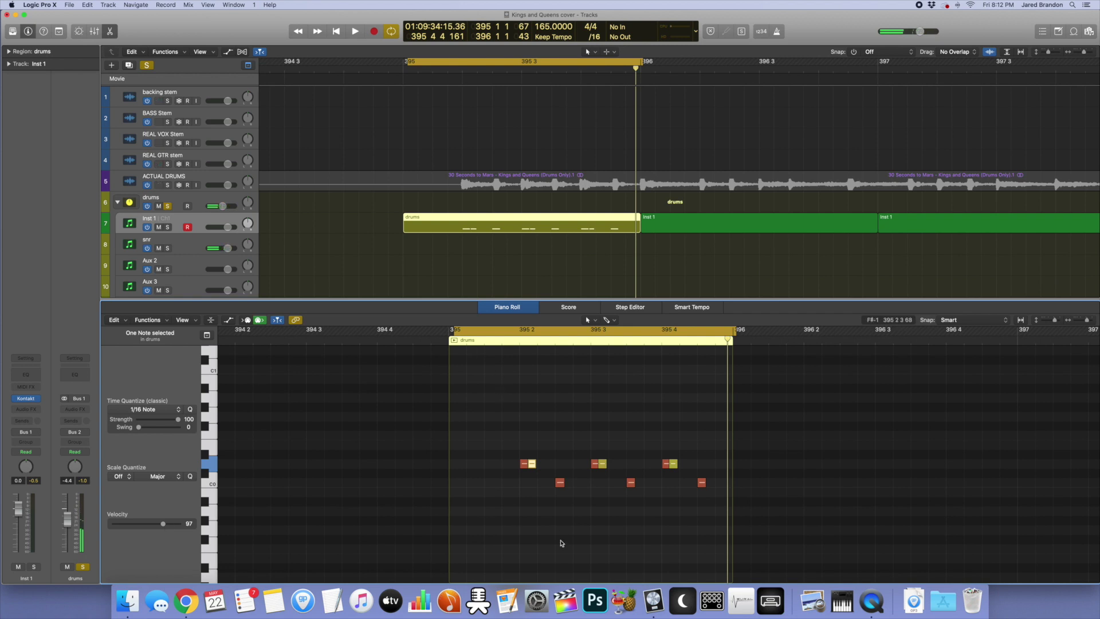
Step: Select the three C0 notes to check their velocity, and play back the programmed bar 395
drag(530, 497, 737, 487)
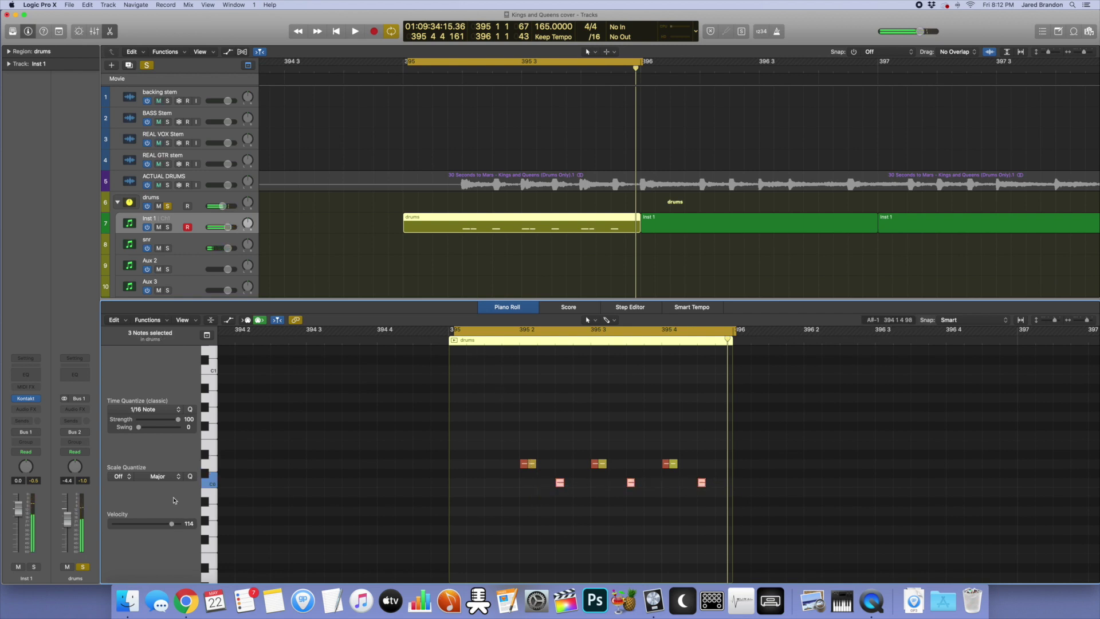
click(615, 509)
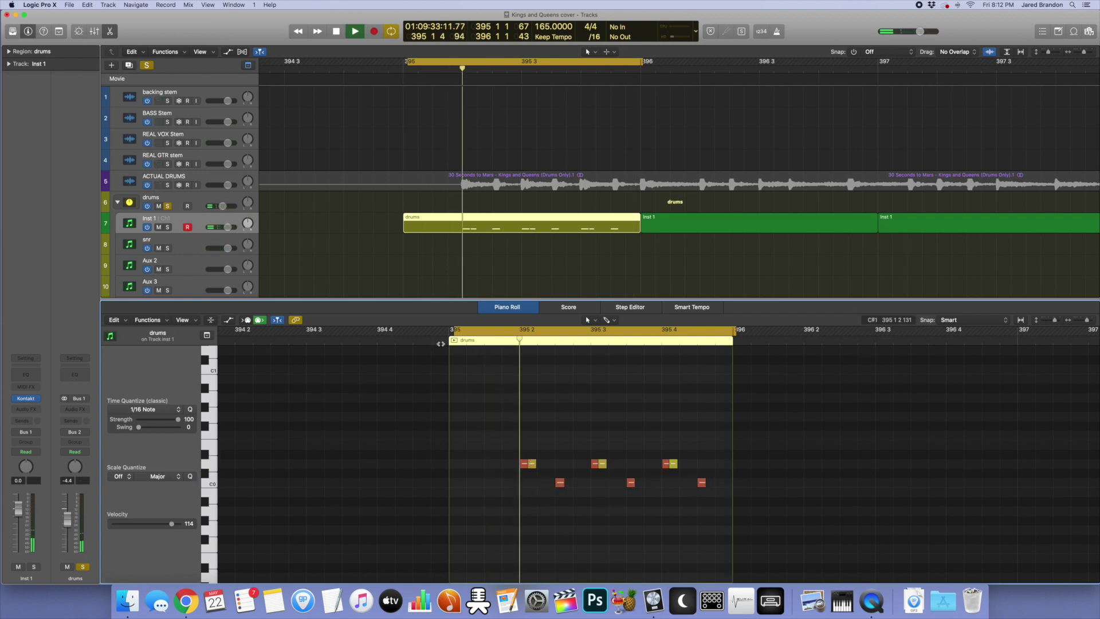
scroll(724, 444, right, 4)
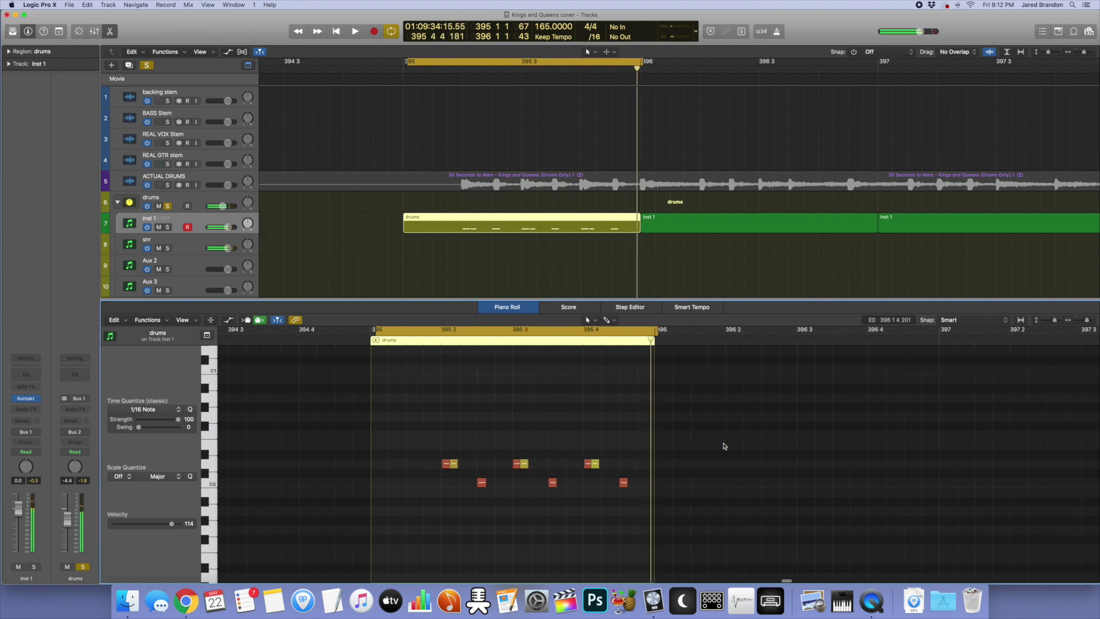
Step: Move the cycle range to bar 396 and solo the ACTUAL DRUMS track to listen to that bar
drag(627, 61, 810, 95)
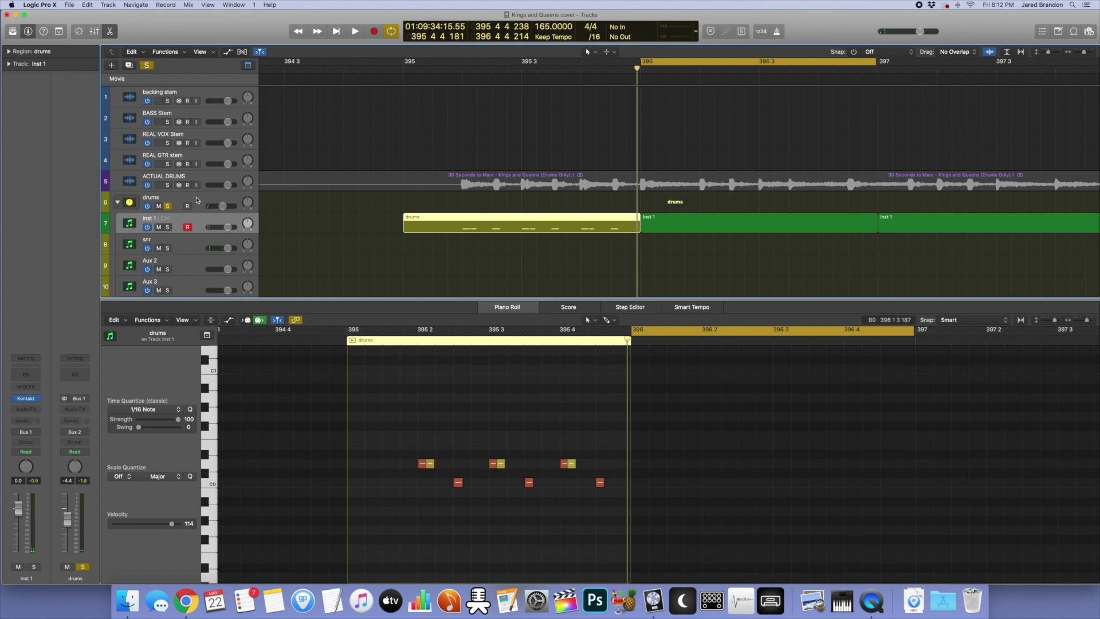
click(168, 185)
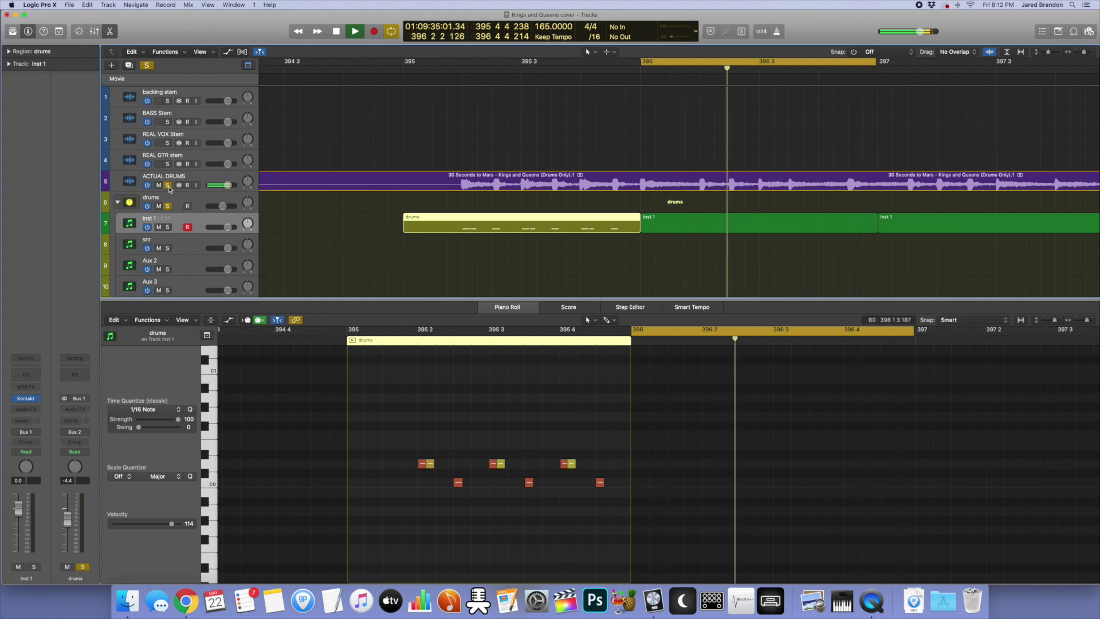
key(space)
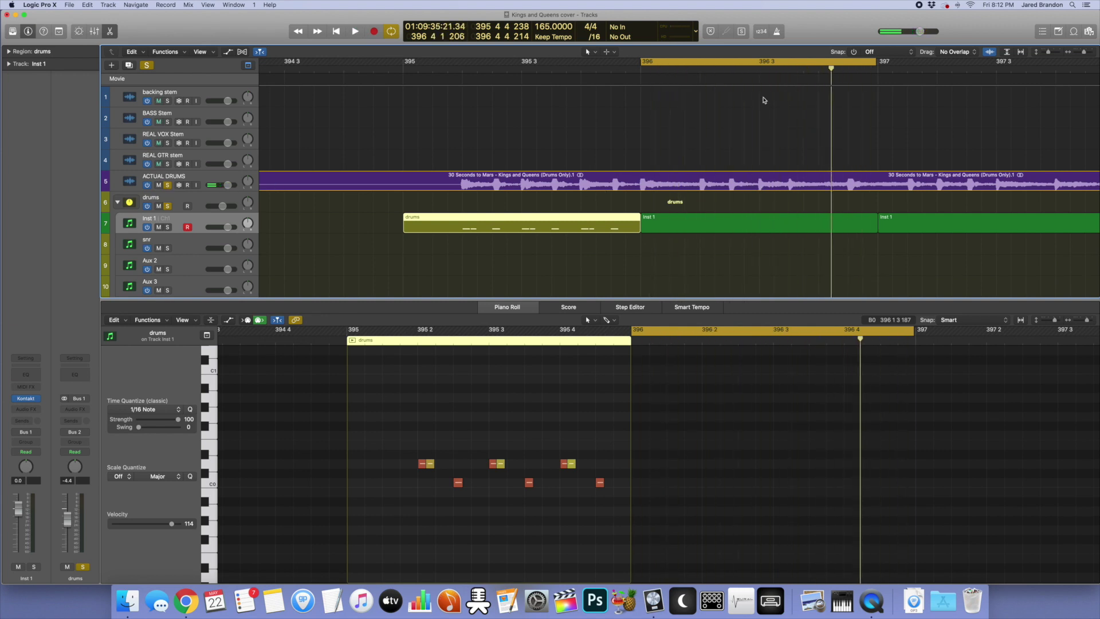
Step: Move the playhead to beat 3 of bar 396 and select the Inst 1 region in that bar for editing
click(759, 71)
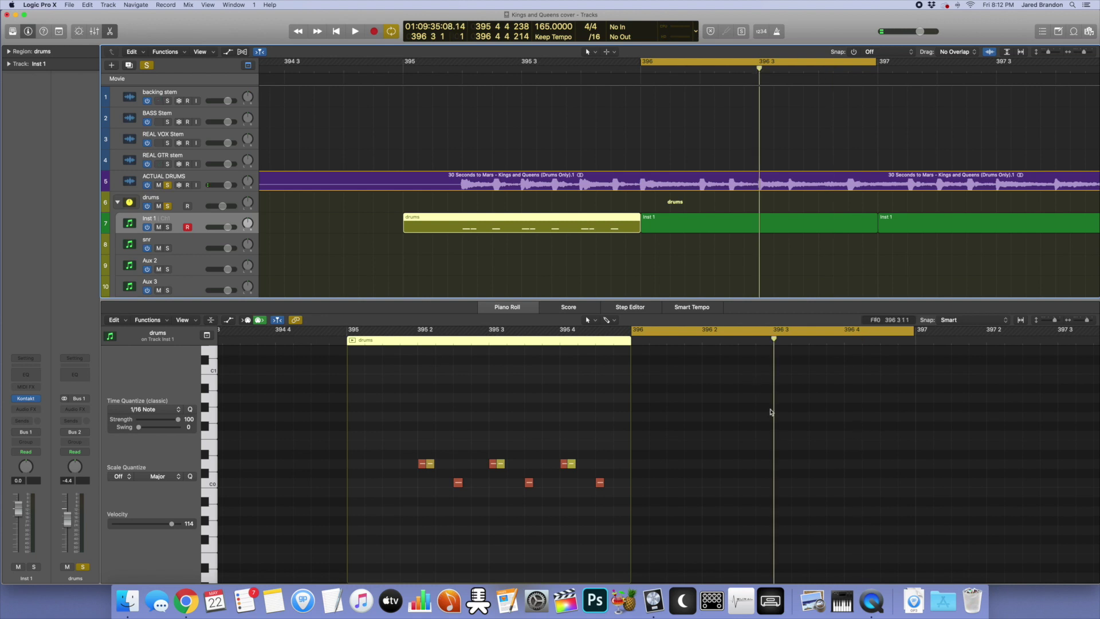
click(767, 227)
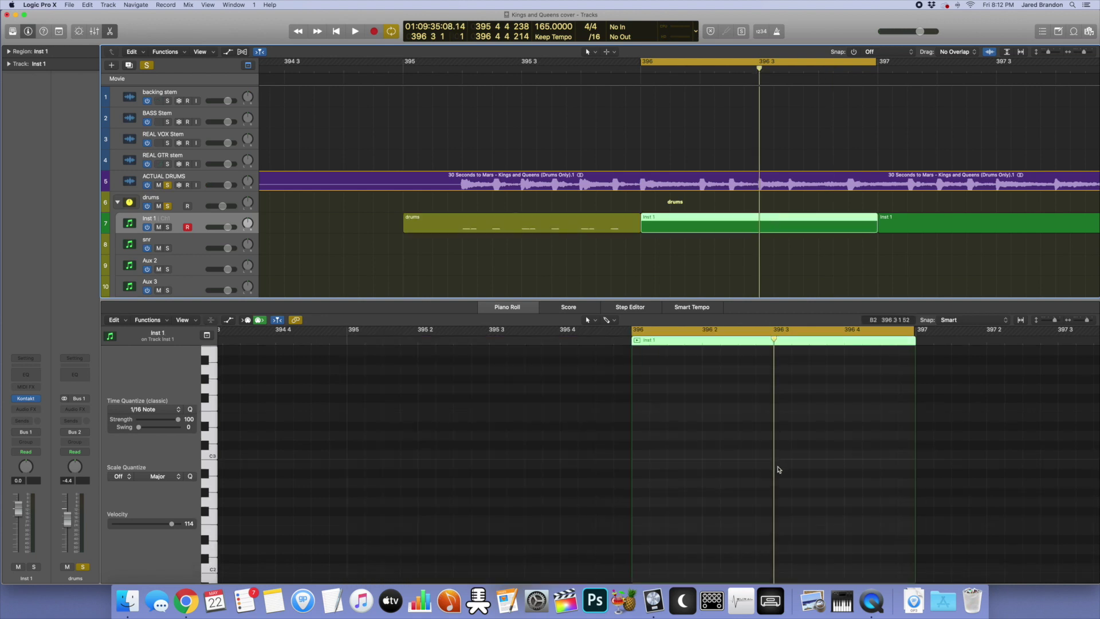
click(780, 521)
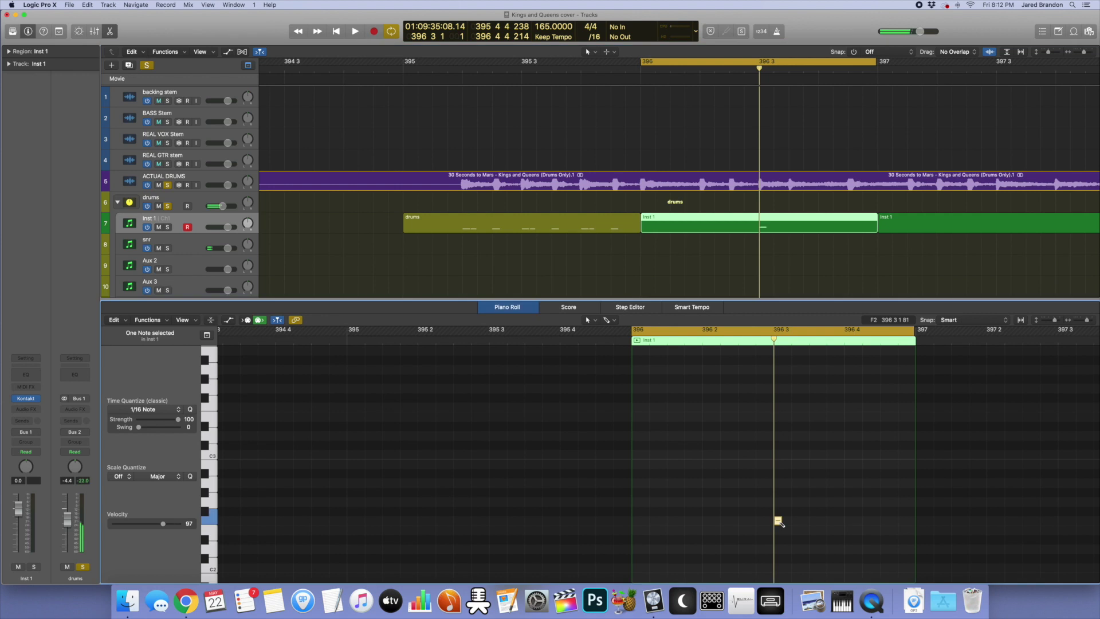
drag(779, 522, 779, 409)
scroll(778, 375, down, 8)
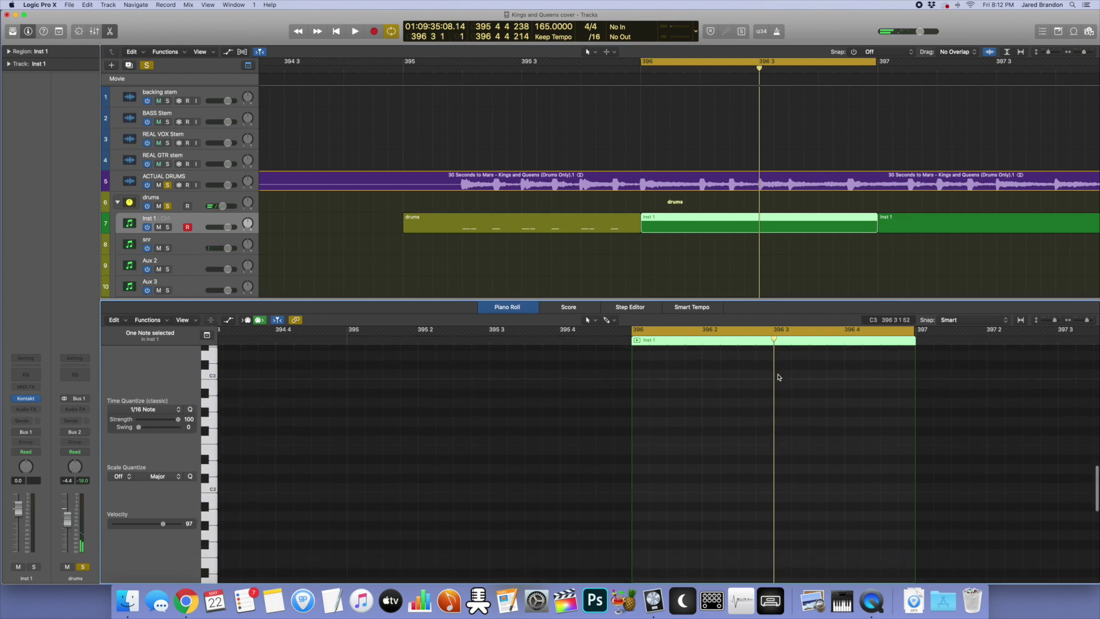
Step: Add D0 notes at 396 3 1 and 396 3 3 with velocity 110, and play back the bar against the reference
click(209, 506)
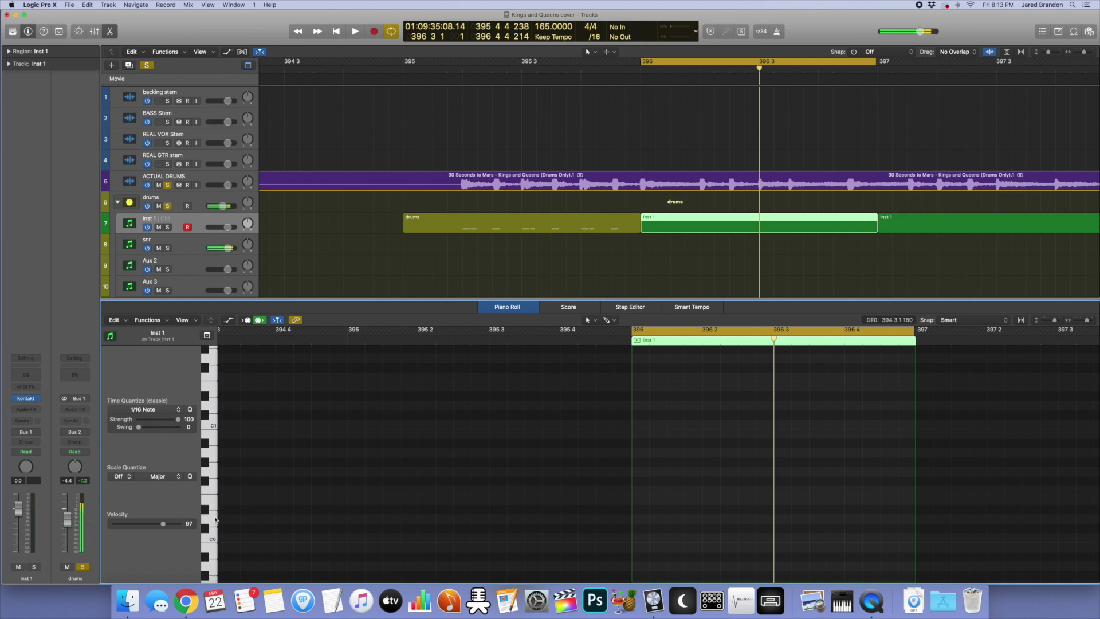
click(778, 501)
drag(778, 500, 778, 519)
click(795, 519)
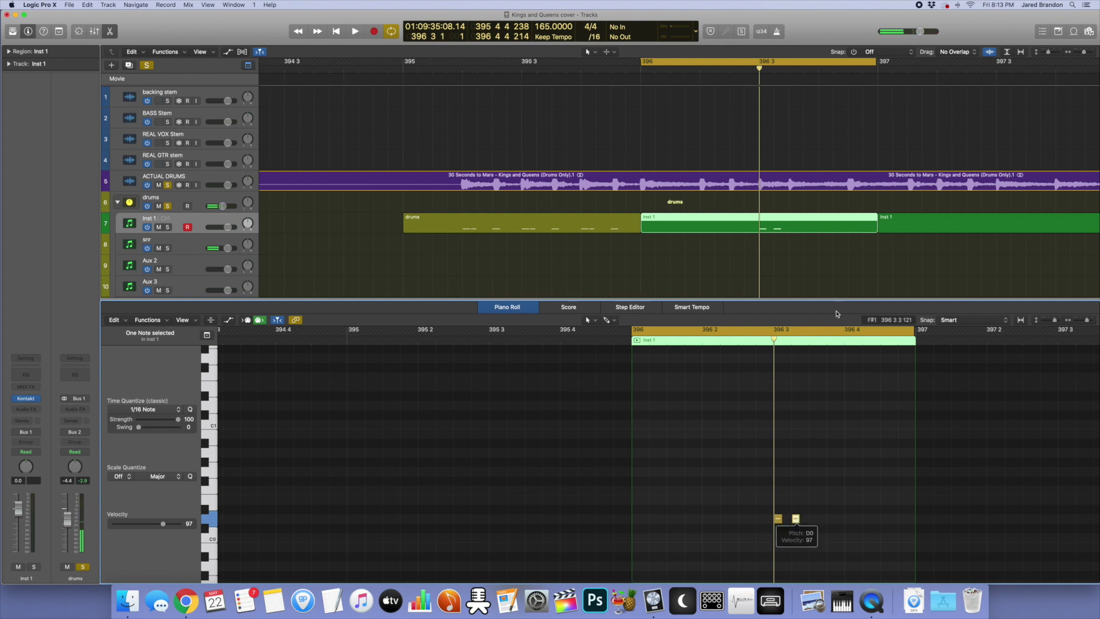
click(789, 76)
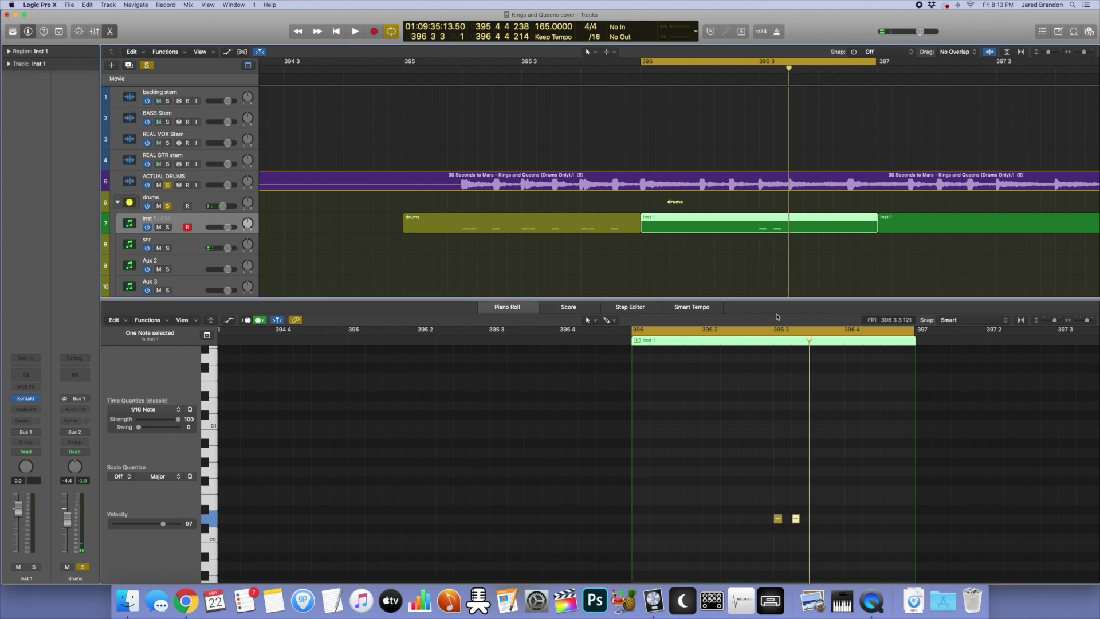
drag(796, 518, 755, 522)
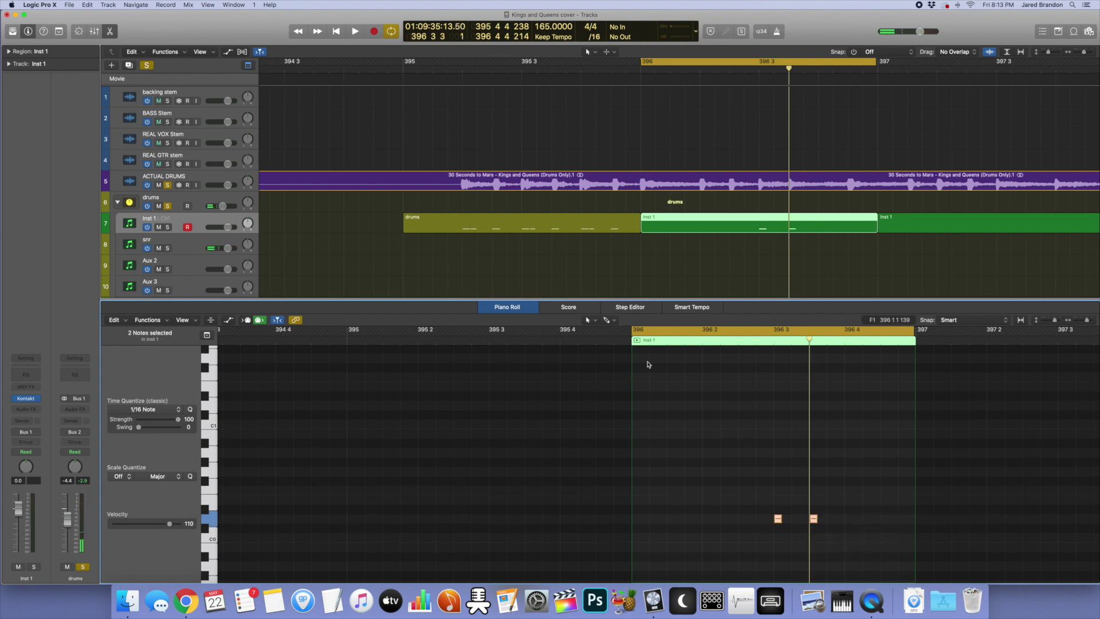
key(space)
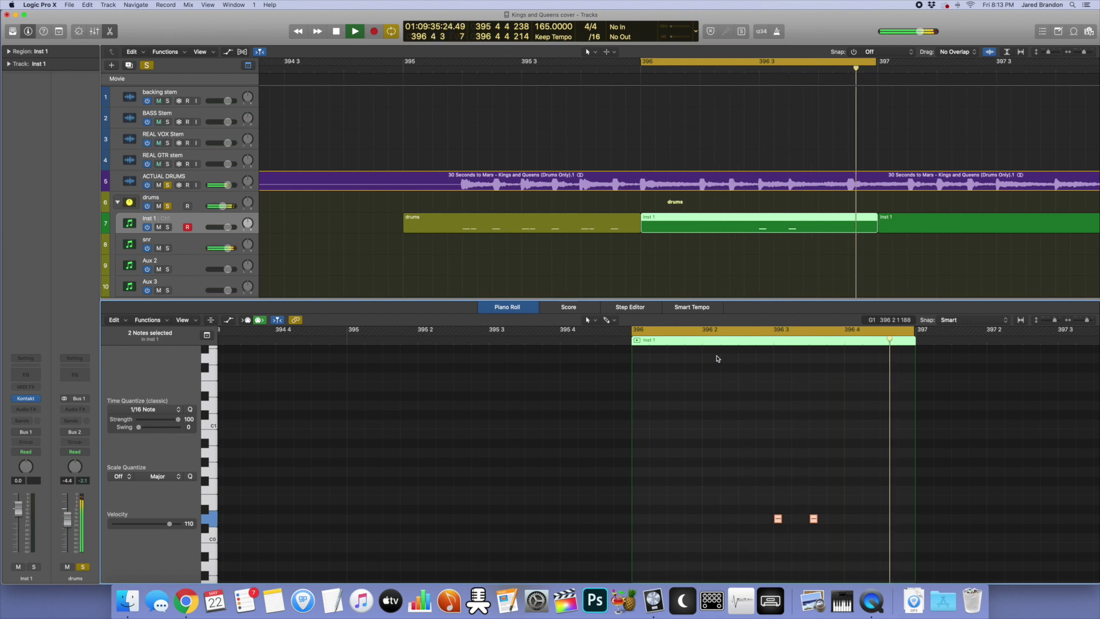
key(space)
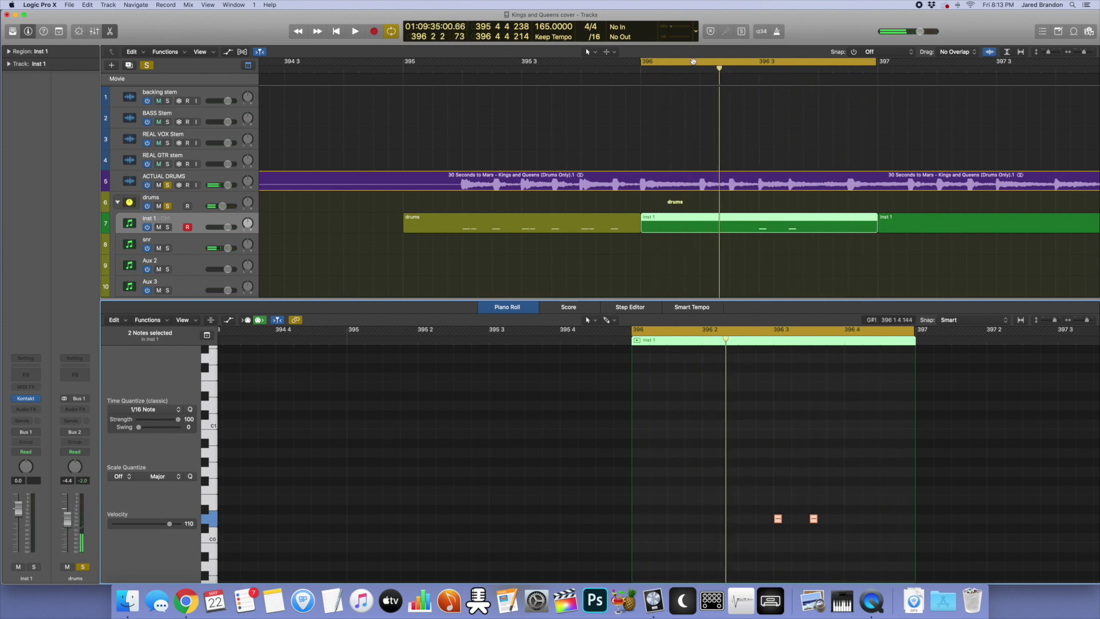
Step: Add C0 notes at velocity 110 on beat 1, beat 2, 396 2 3 and 396 4 3 of bar 396
scroll(704, 395, down, 1)
scroll(704, 395, down, 2)
click(636, 497)
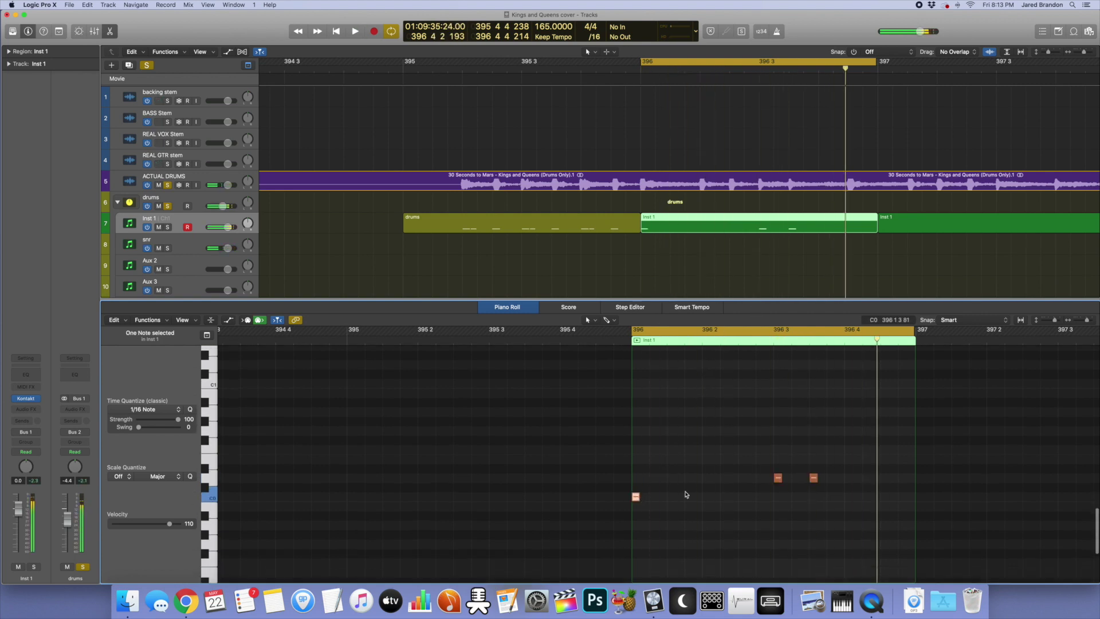
click(707, 497)
click(742, 497)
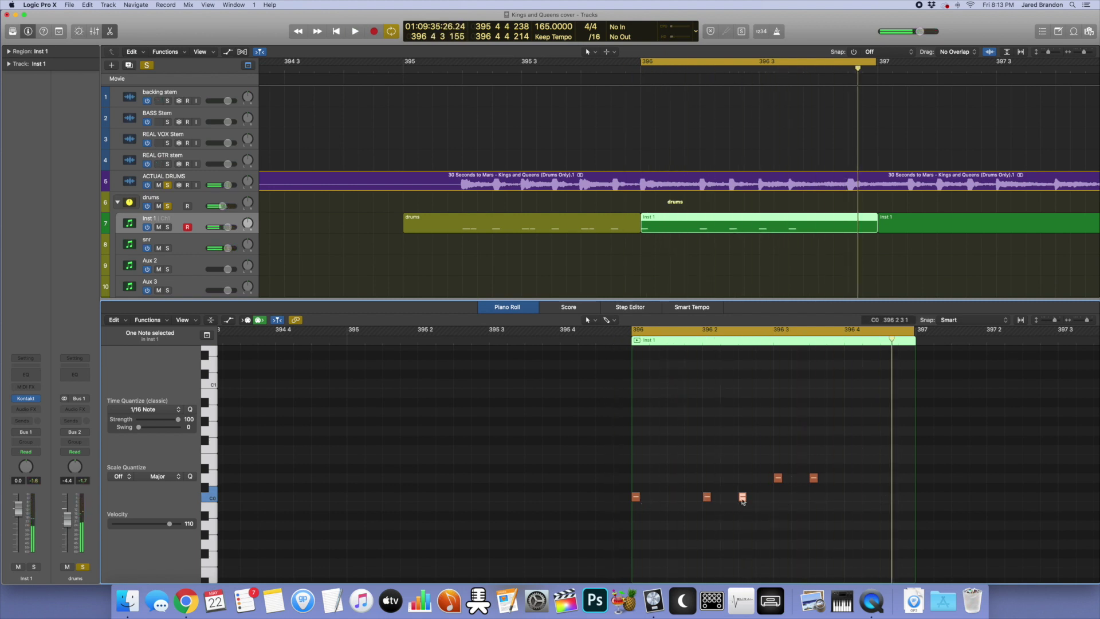
click(885, 497)
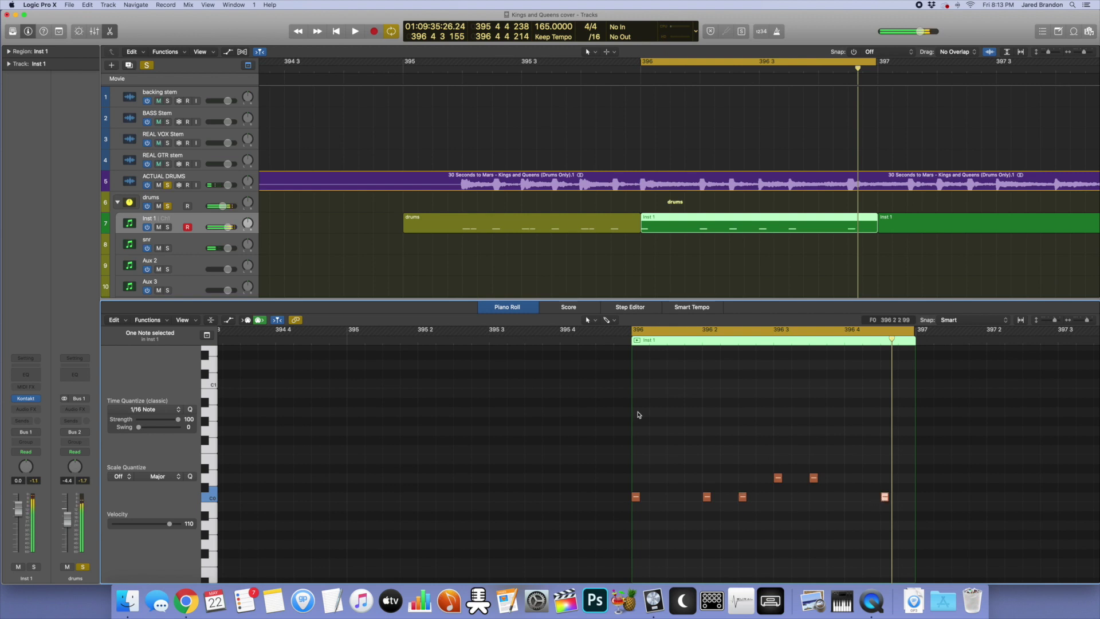
Step: Play back bar 396 together with the ACTUAL DRUMS track, and again with that track unsoloed
key(space)
key(space)
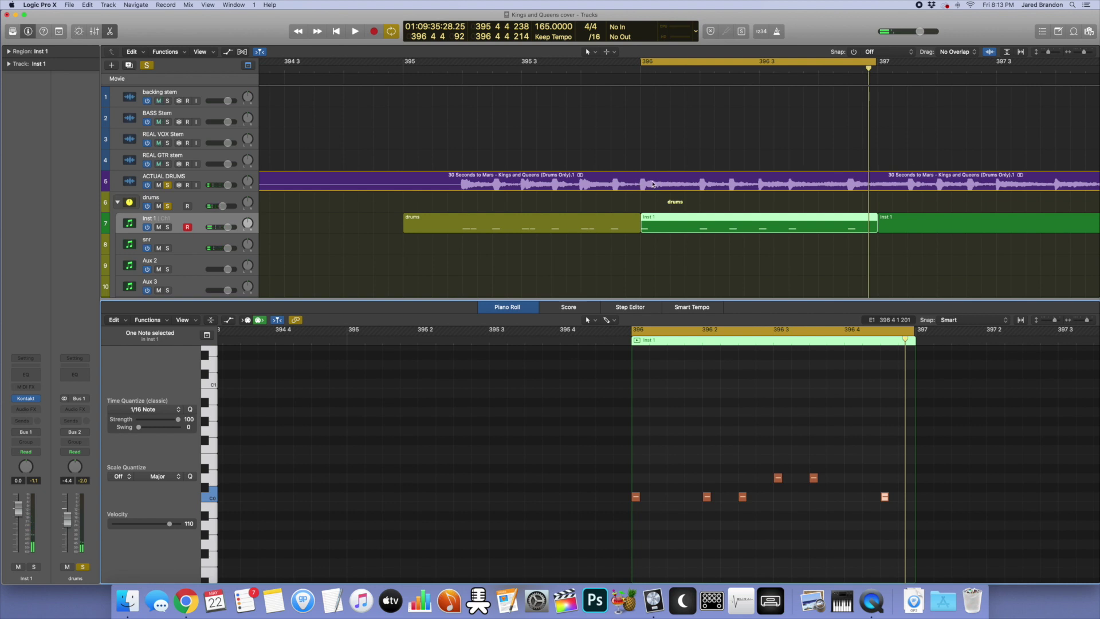
key(space)
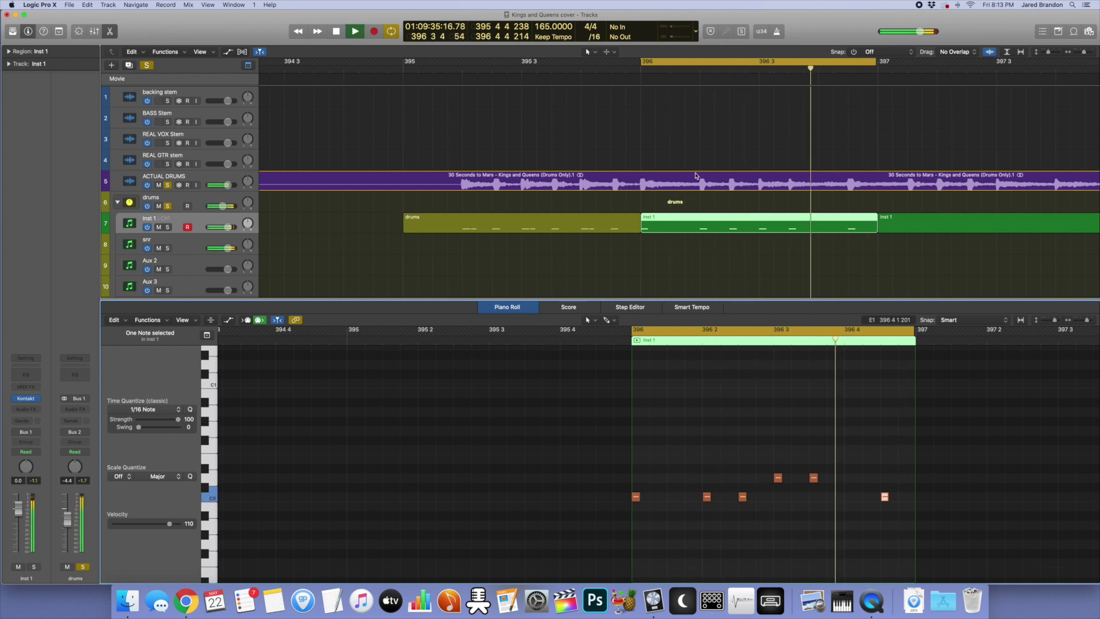
key(space)
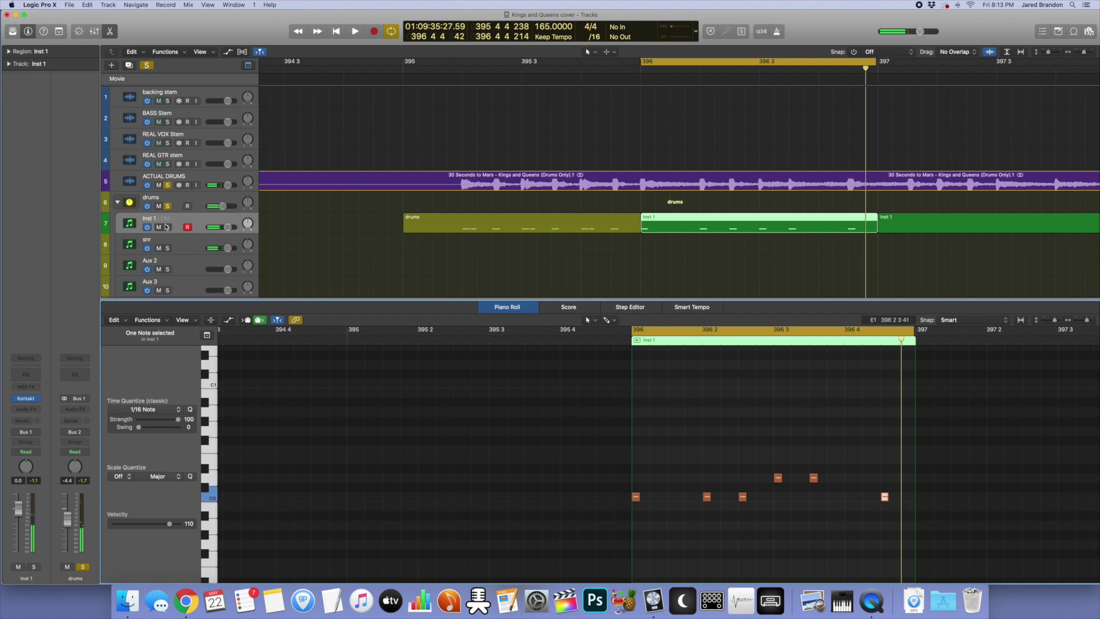
click(168, 186)
key(space)
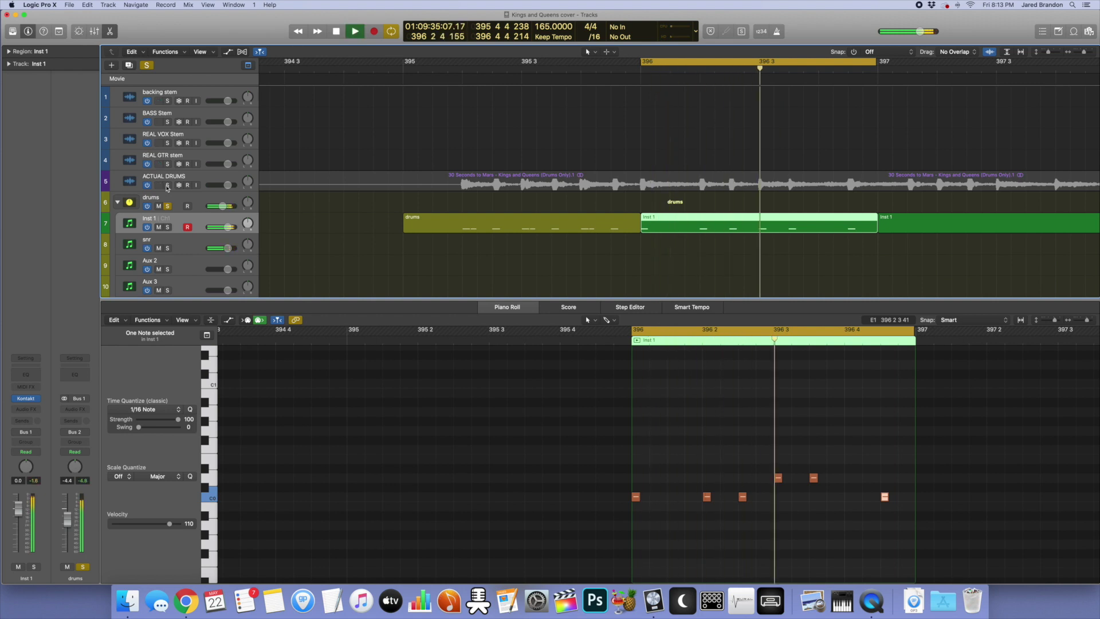
key(space)
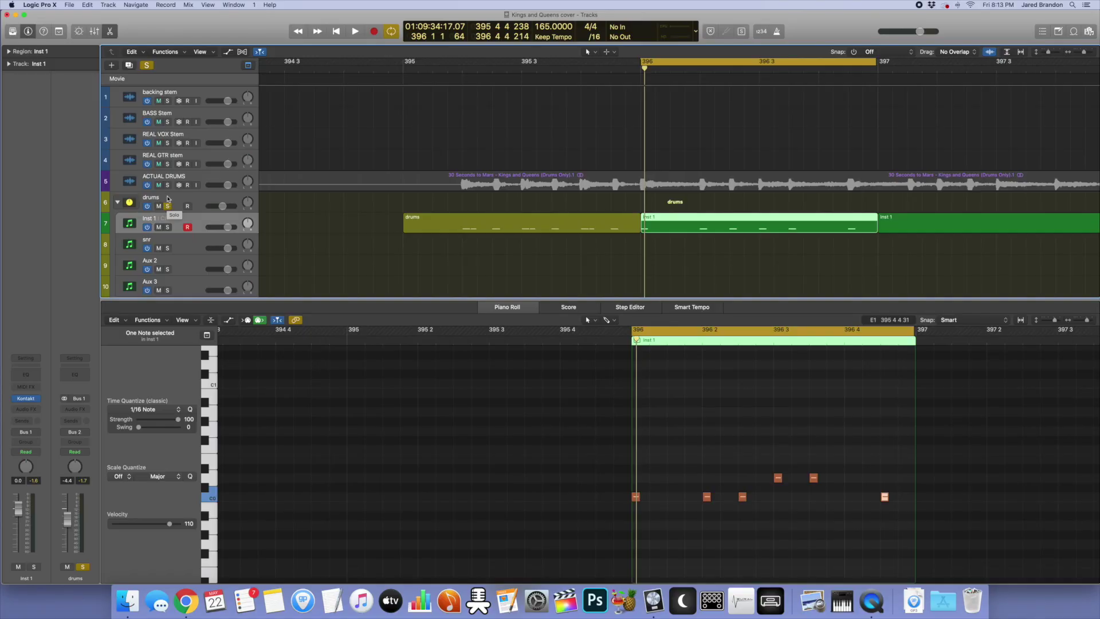
Step: Solo only the ACTUAL DRUMS track and listen to bar 396 for the cymbal hits
click(167, 186)
click(167, 206)
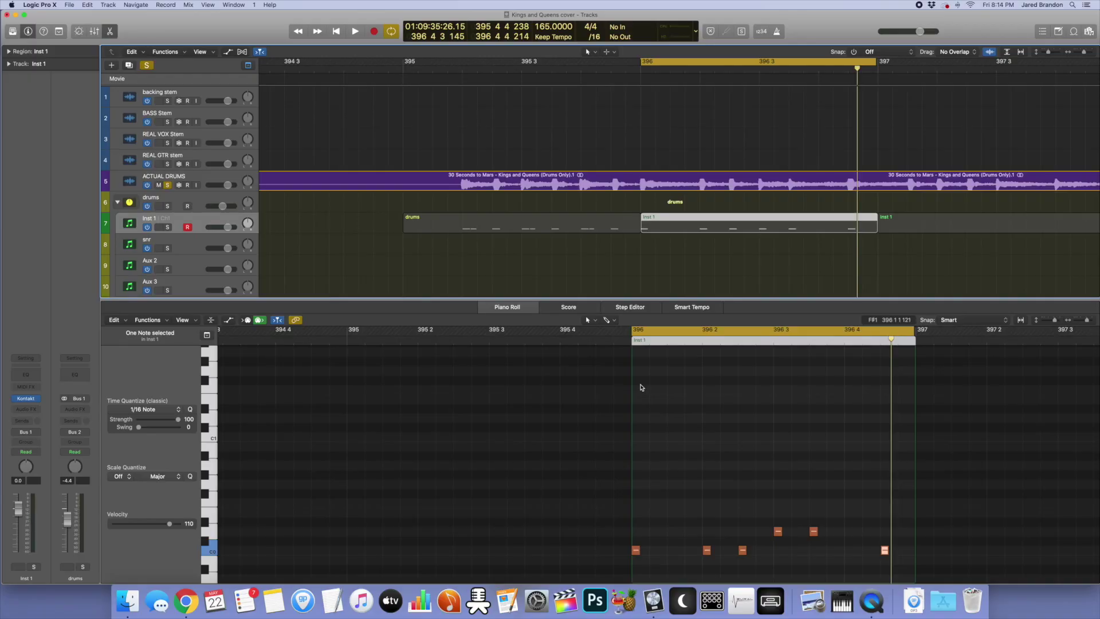
key(space)
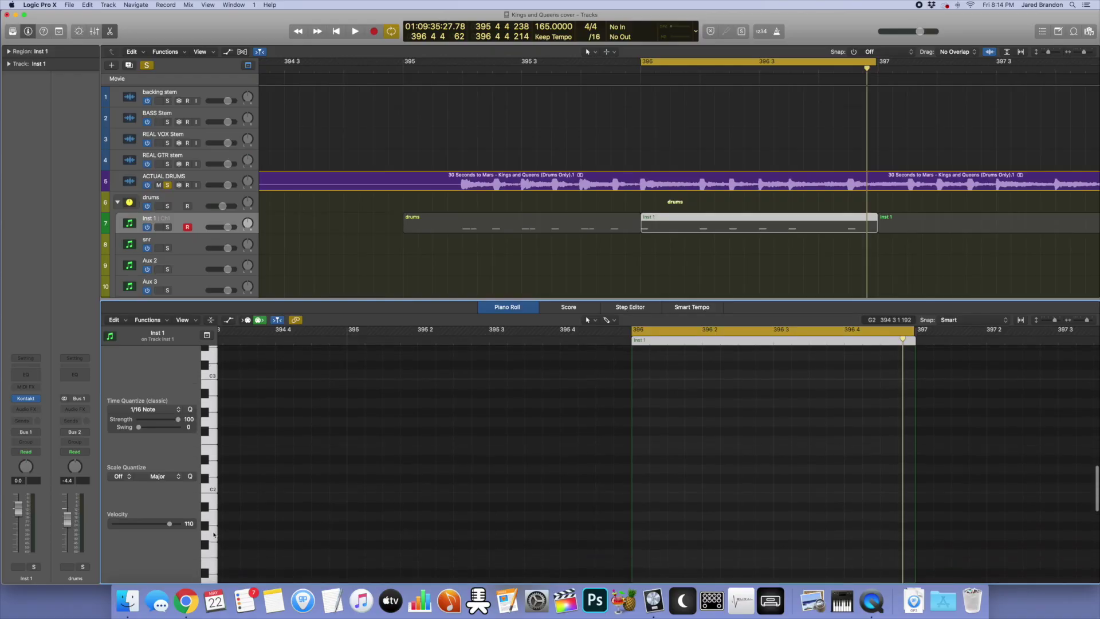
Step: Solo the drums stack again and audition keys on the piano roll keyboard for the cymbal sounds
scroll(214, 535, down, 5)
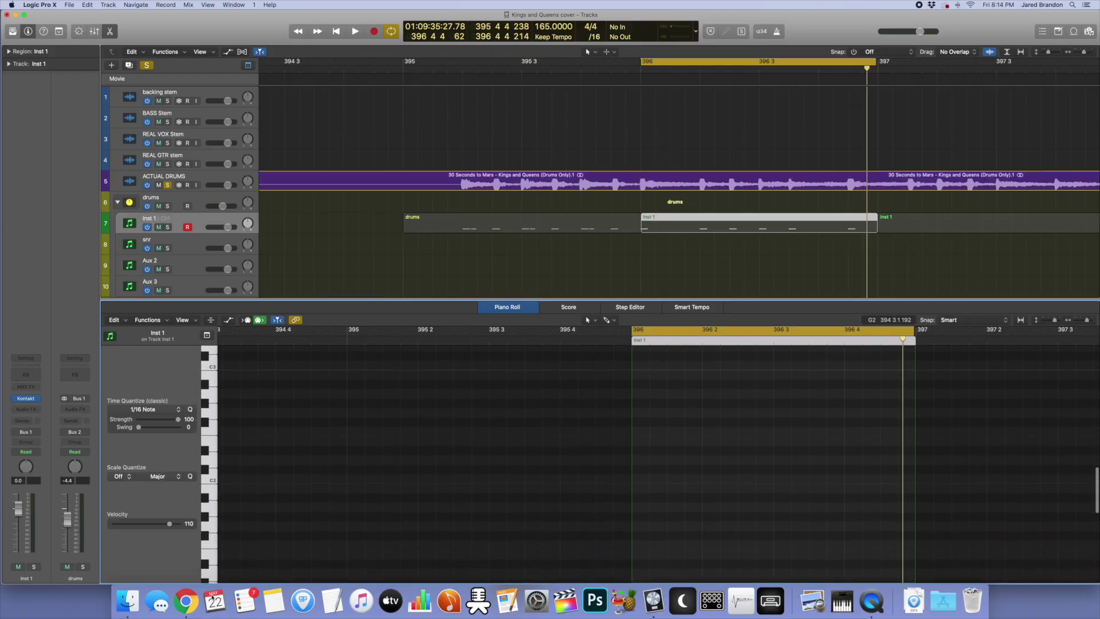
drag(213, 427, 208, 435)
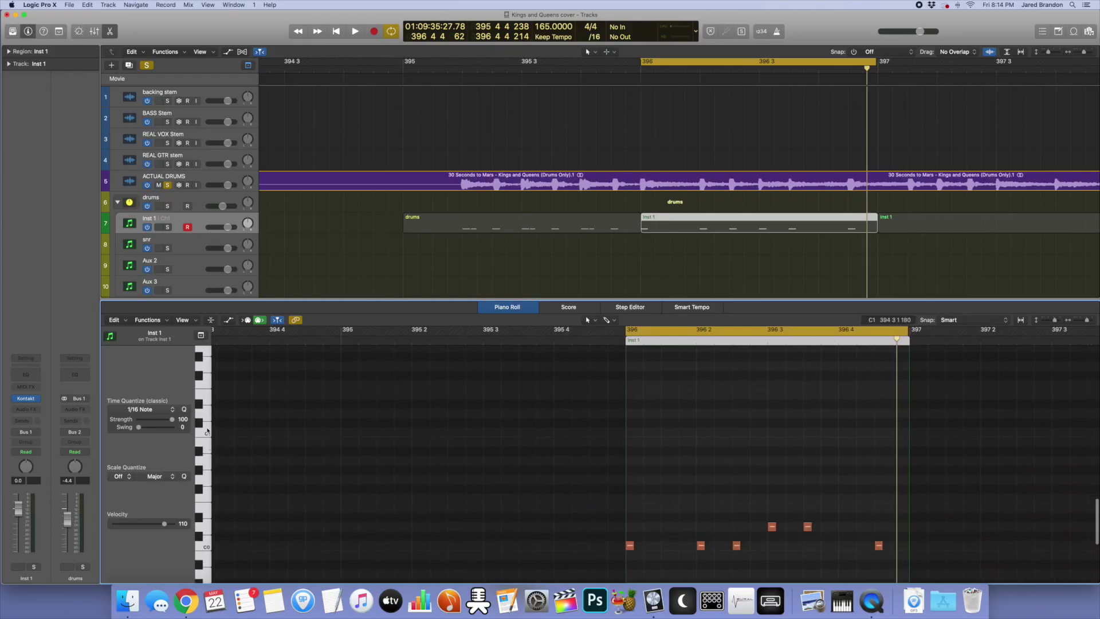
click(168, 206)
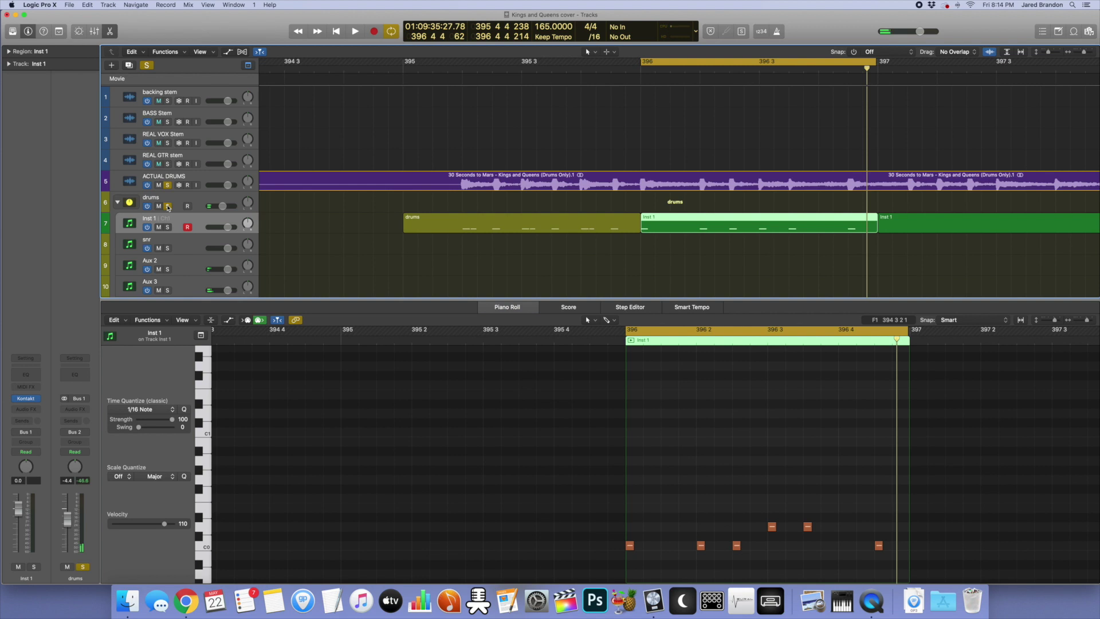
scroll(365, 427, up, 8)
click(206, 365)
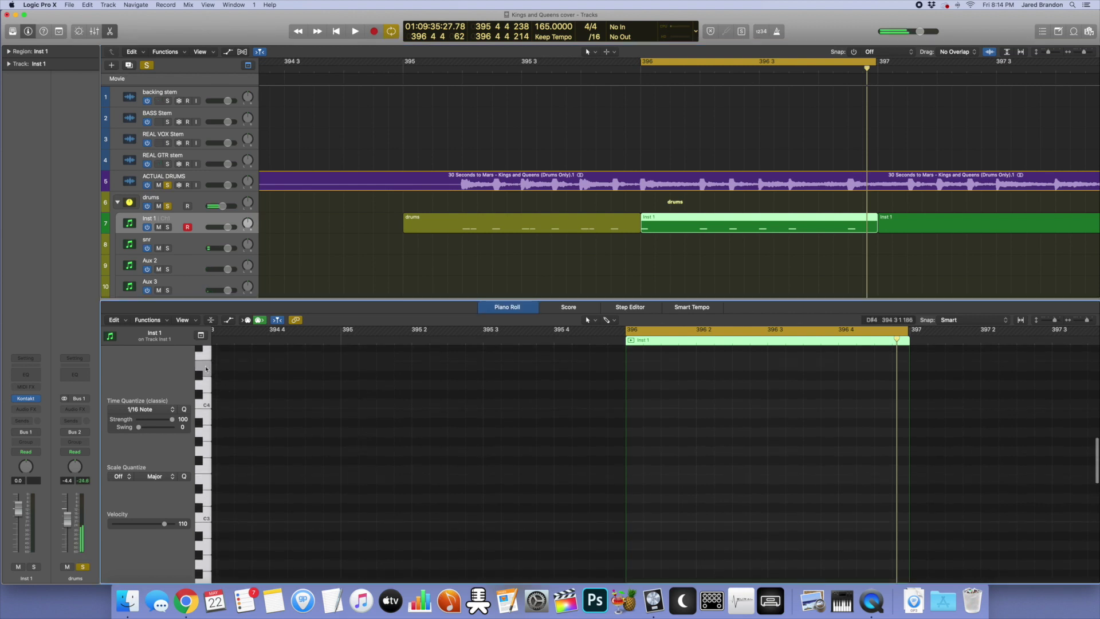
Step: Add an E4 note on beat 1 and G3 notes on all four beats of bar 396, and play it back
scroll(207, 374, up, 4)
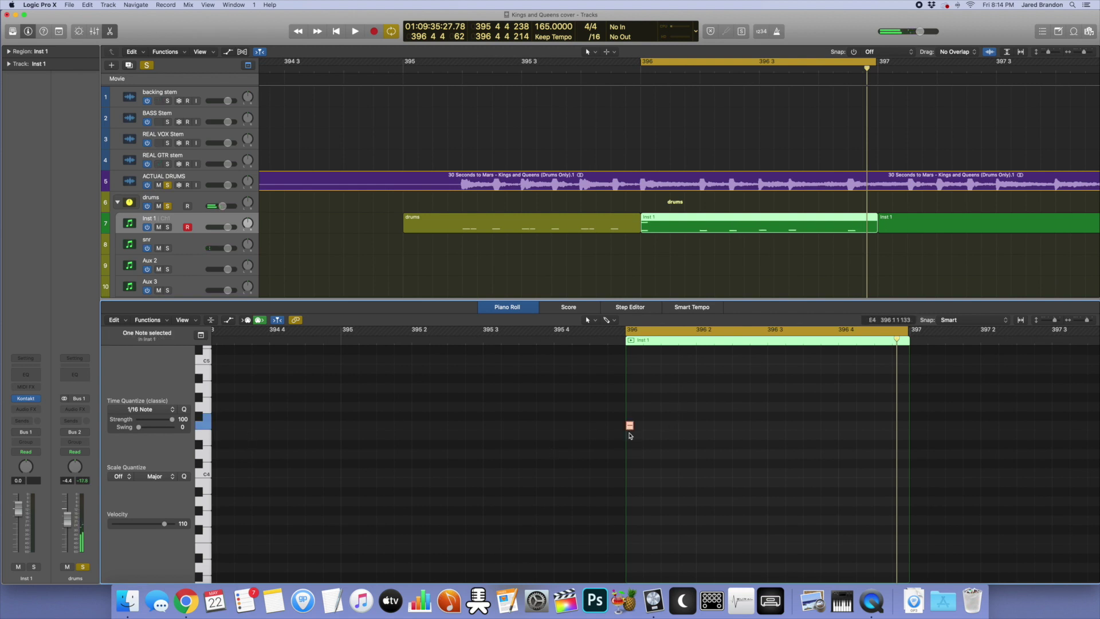
drag(628, 430, 629, 439)
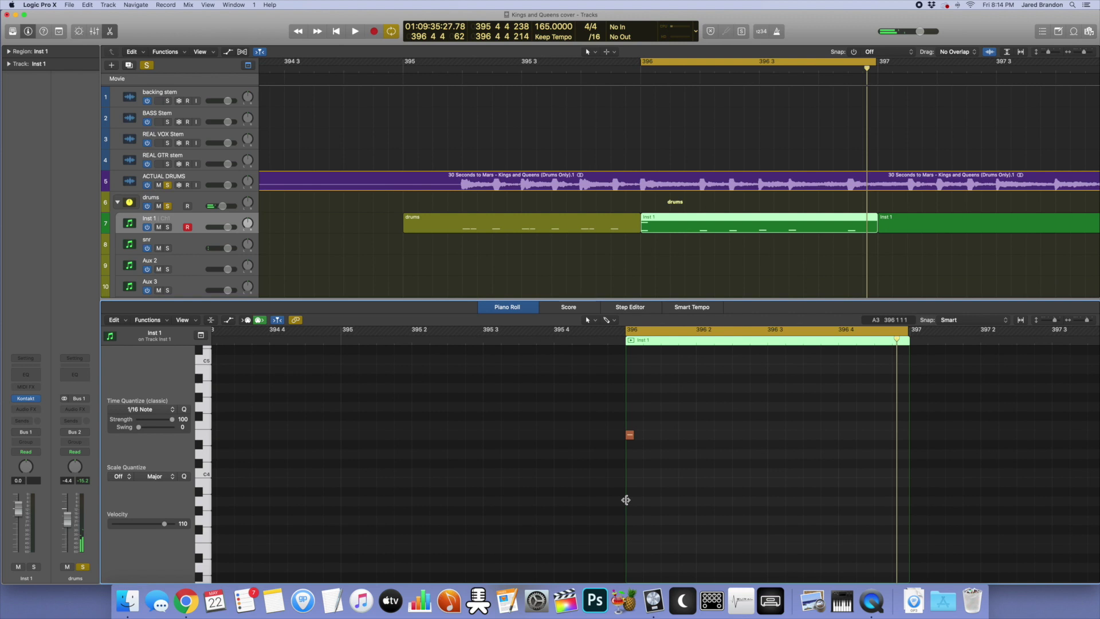
drag(631, 503, 631, 521)
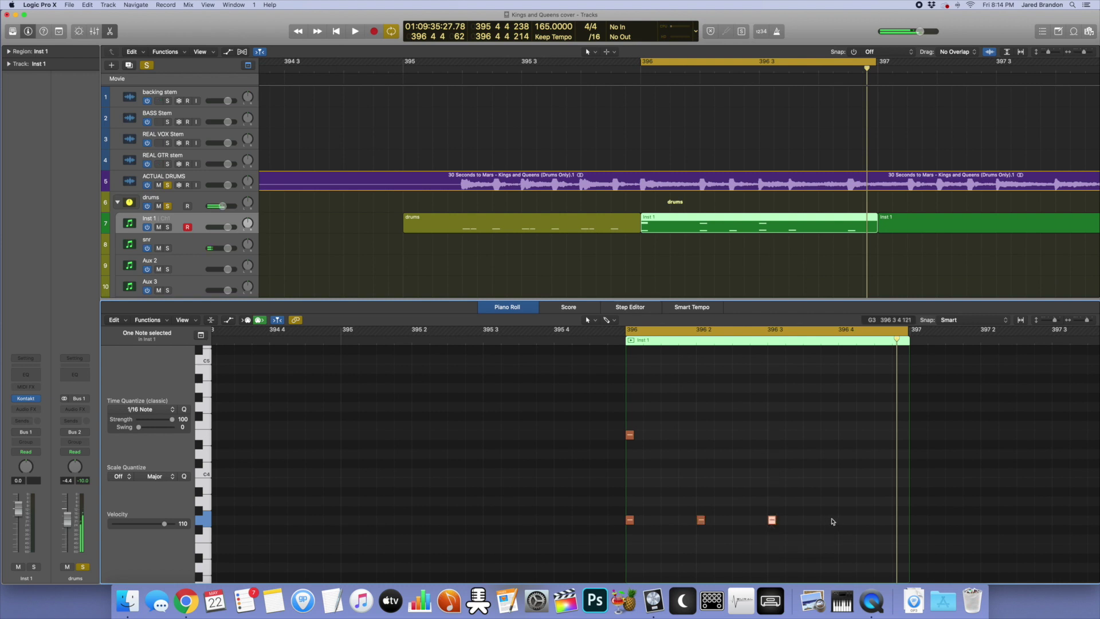
scroll(785, 488, down, 5)
key(space)
key(space)
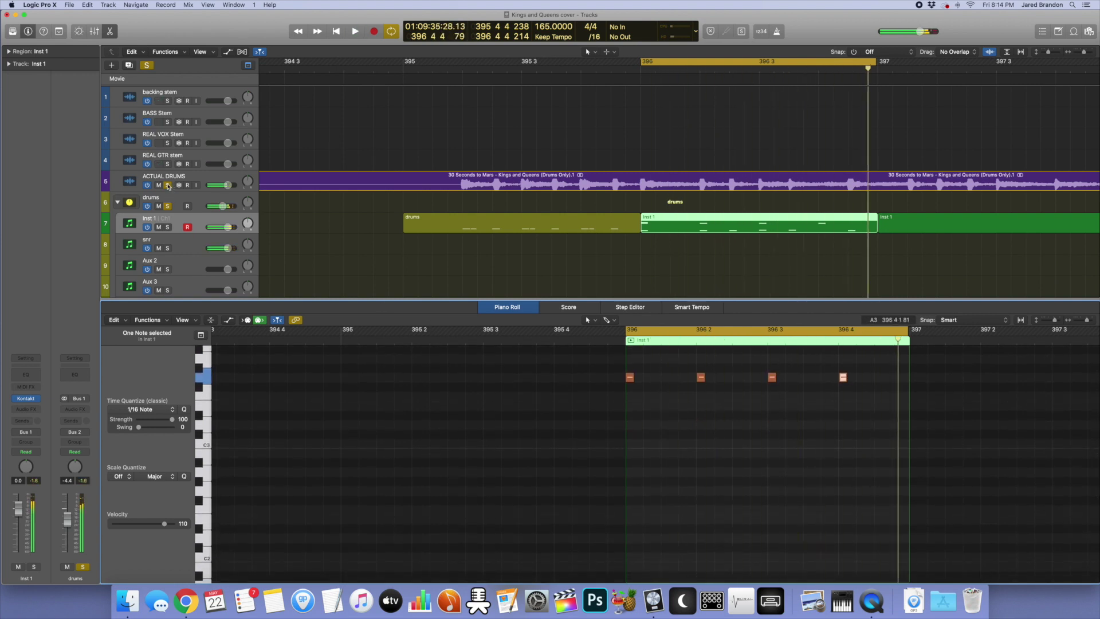
Step: With ACTUAL DRUMS unsoloed and bar 396 looping, set the velocity of the four G3 notes to 97
click(168, 185)
key(space)
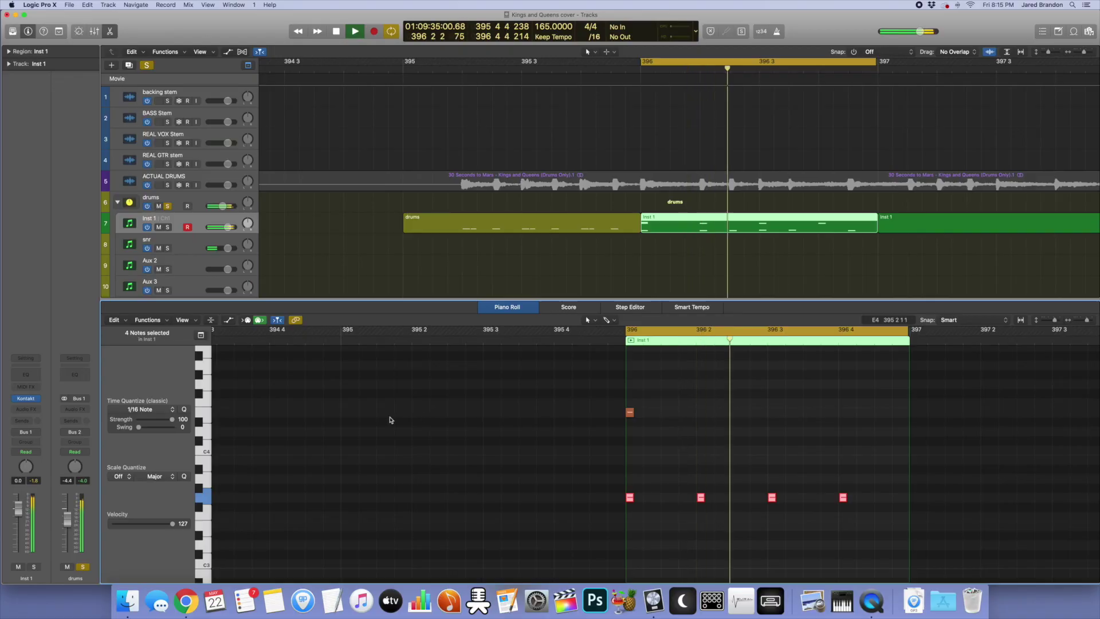
key(space)
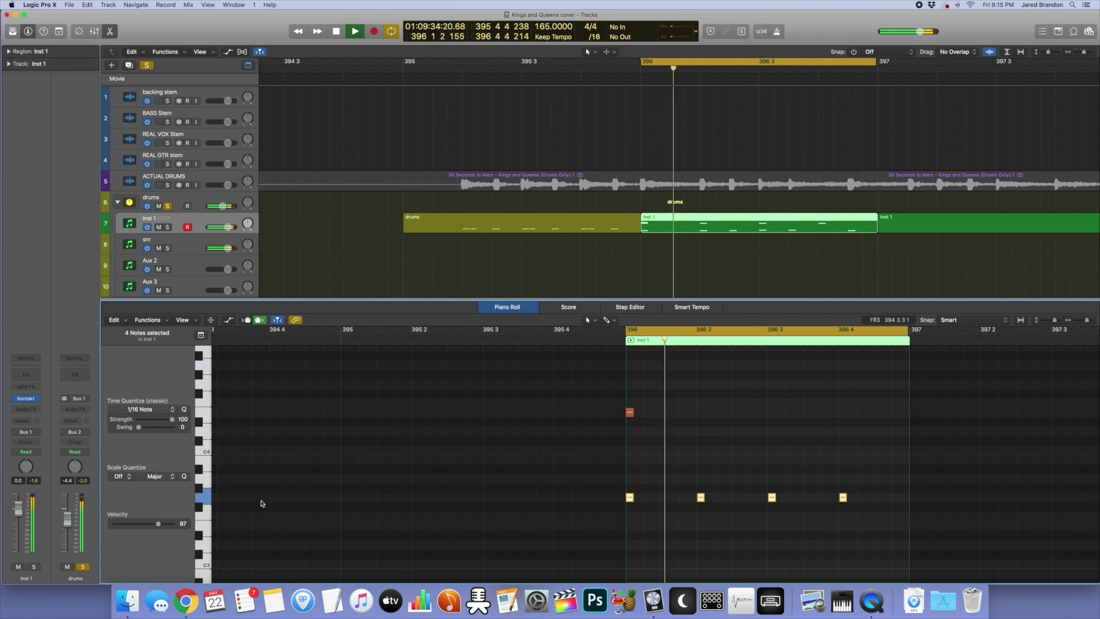
scroll(447, 464, down, 6)
key(space)
scroll(446, 465, down, 5)
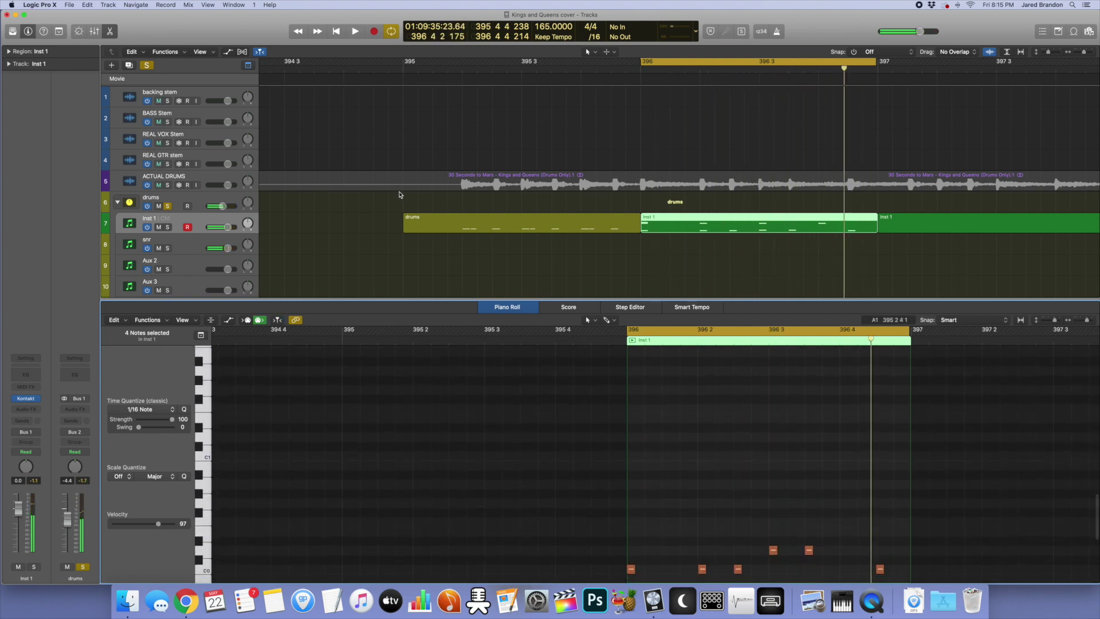
Step: Compare bar 396 by listening to ACTUAL DRUMS alone, both drum parts together, and the programmed drums alone
click(168, 206)
click(167, 185)
key(space)
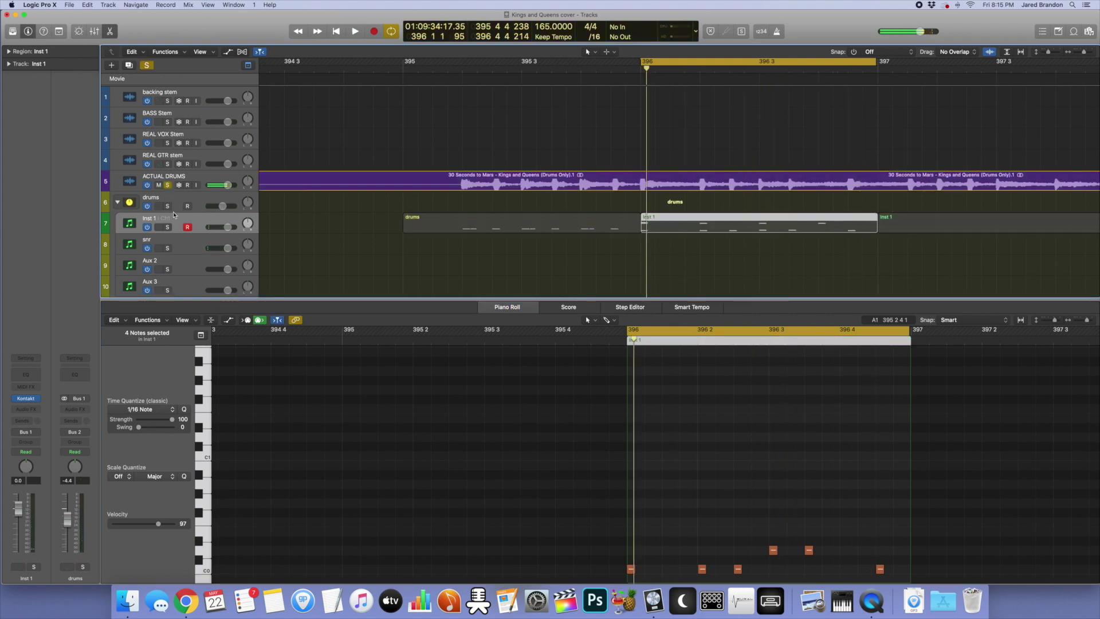
click(167, 206)
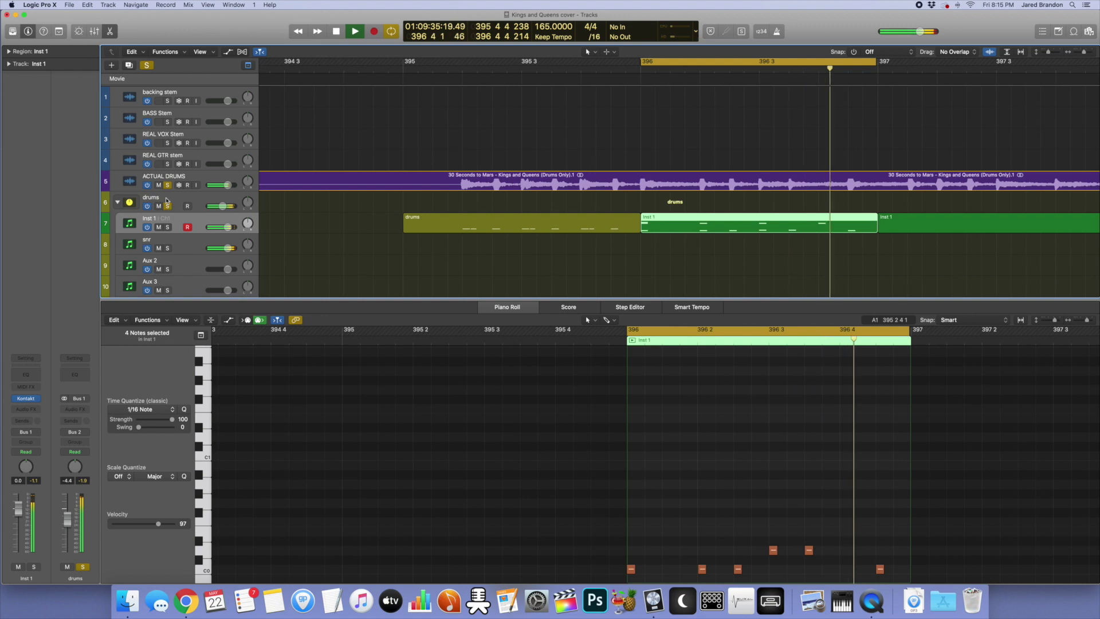
click(167, 185)
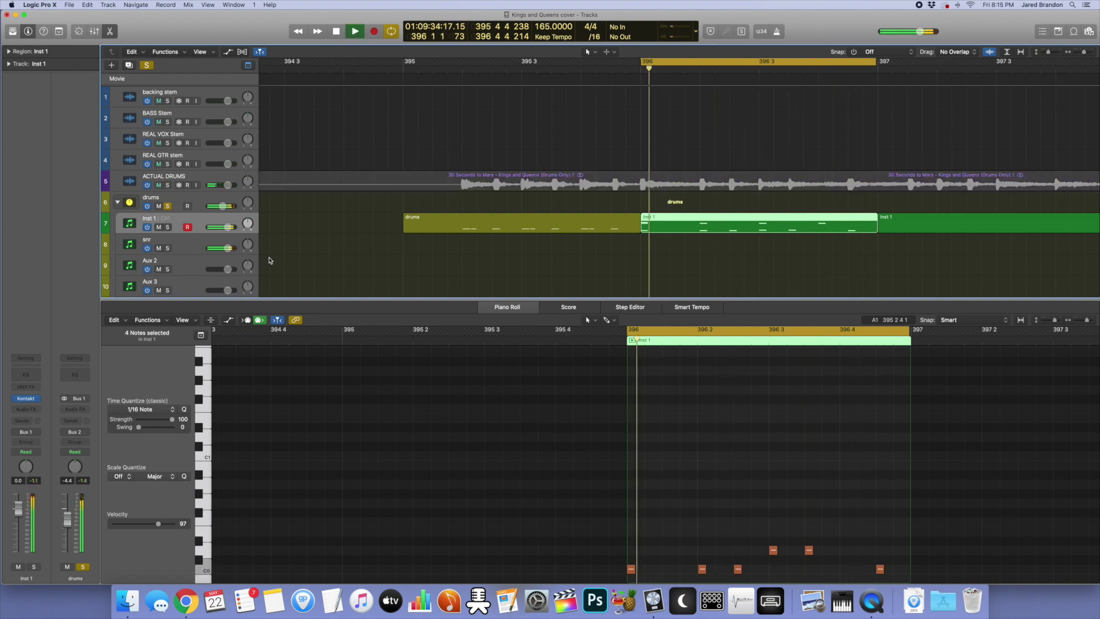
scroll(442, 412, up, 2)
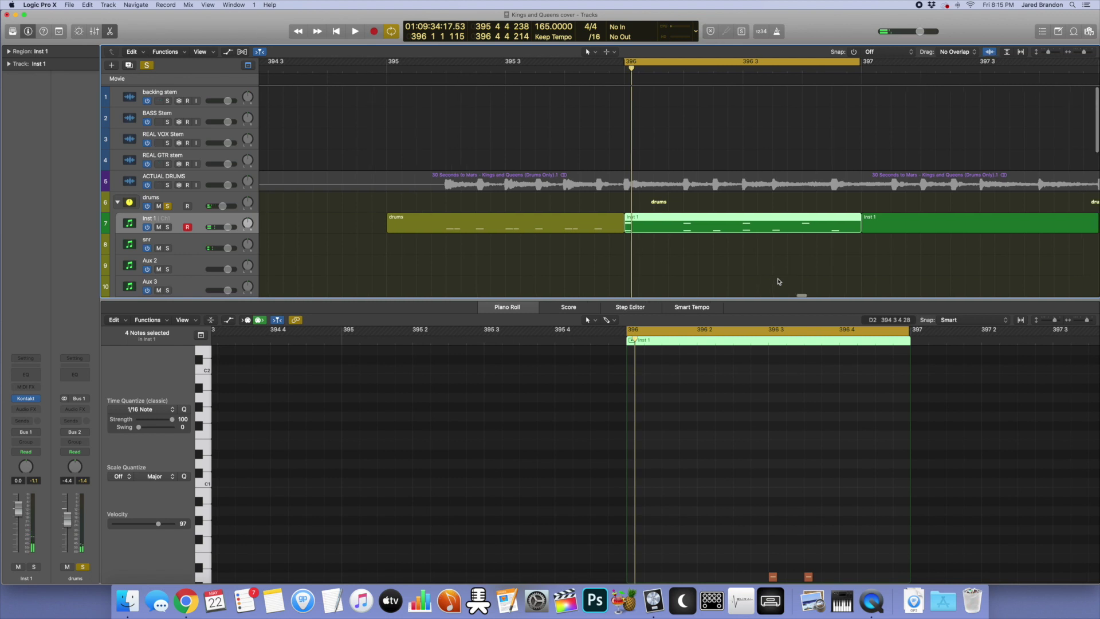
Step: Turn off looping, move the playhead to bar 397 and select the empty MIDI region there
scroll(727, 138, right, 4)
key(c)
click(765, 71)
scroll(735, 144, right, 9)
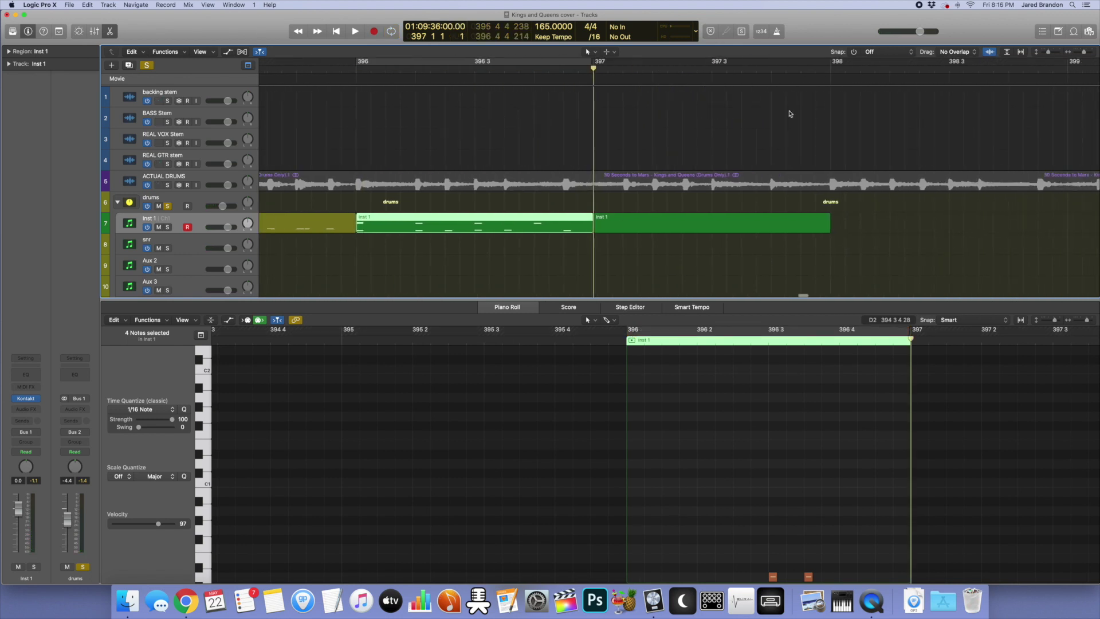
click(653, 221)
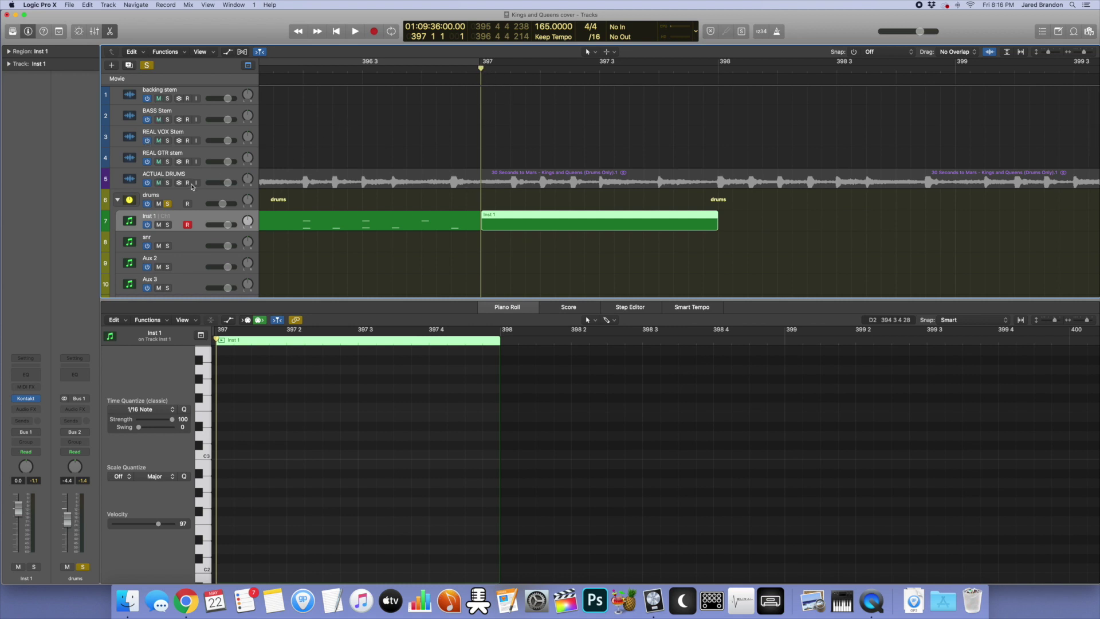
Step: Solo ACTUAL DRUMS as well, set the loop range to bar 397 and play it back
key(space)
click(166, 173)
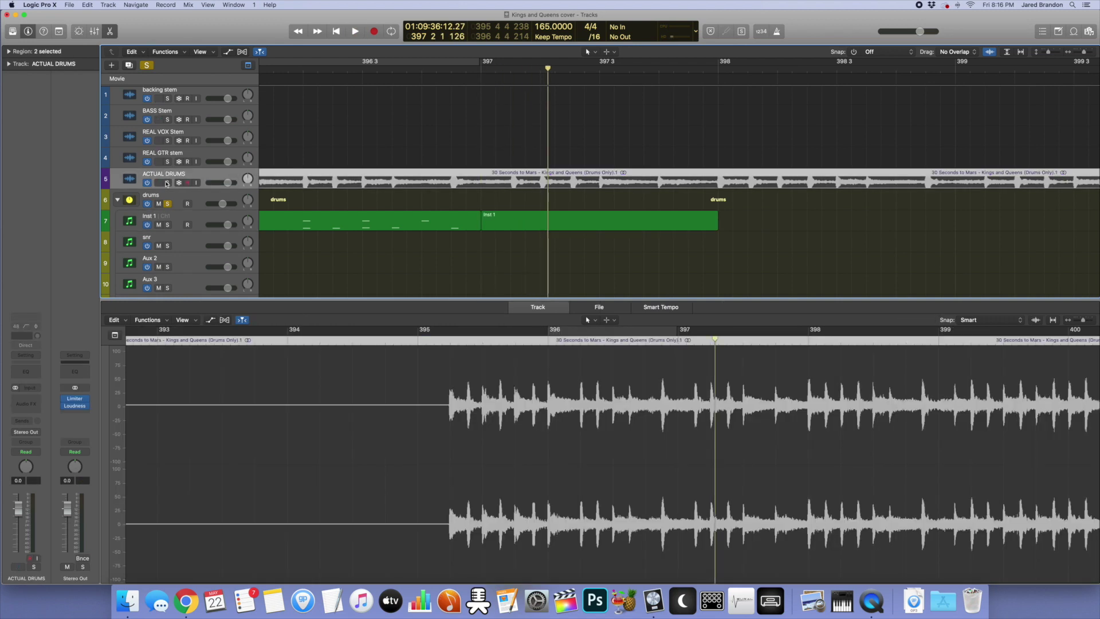
click(166, 183)
drag(429, 63, 724, 72)
drag(430, 62, 487, 65)
key(space)
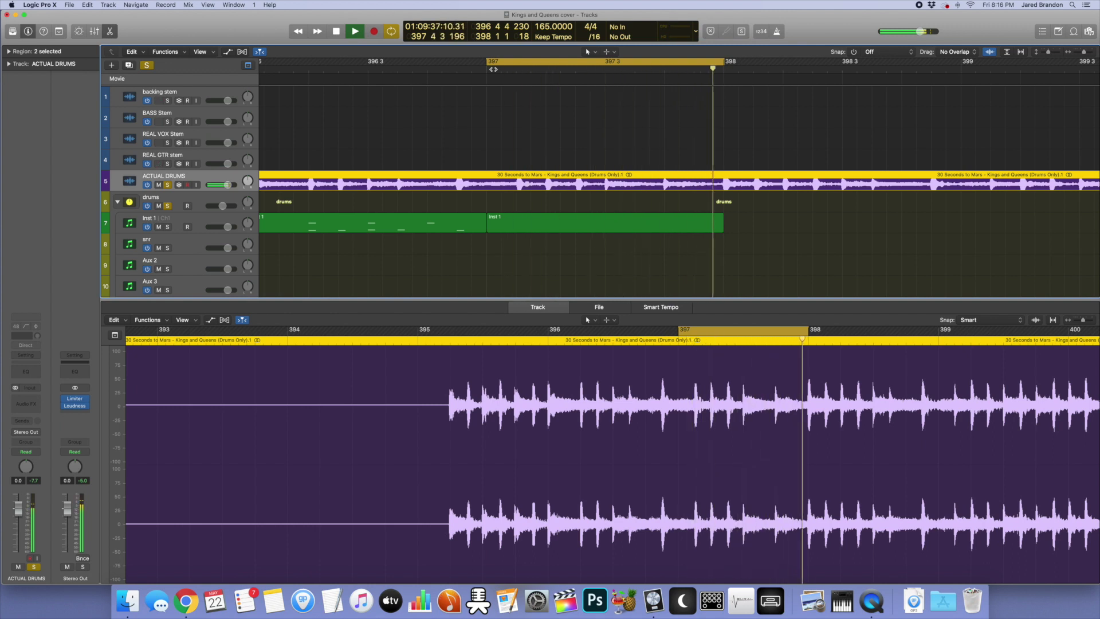
key(space)
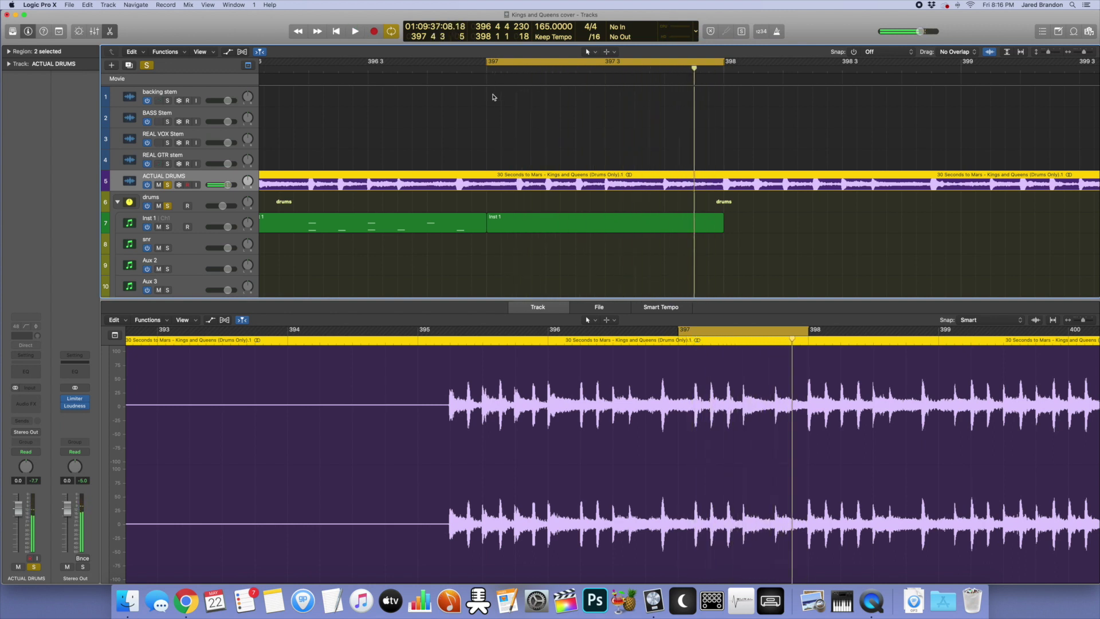
Step: Add G3 notes on all four beats of the bar 397 region
click(512, 226)
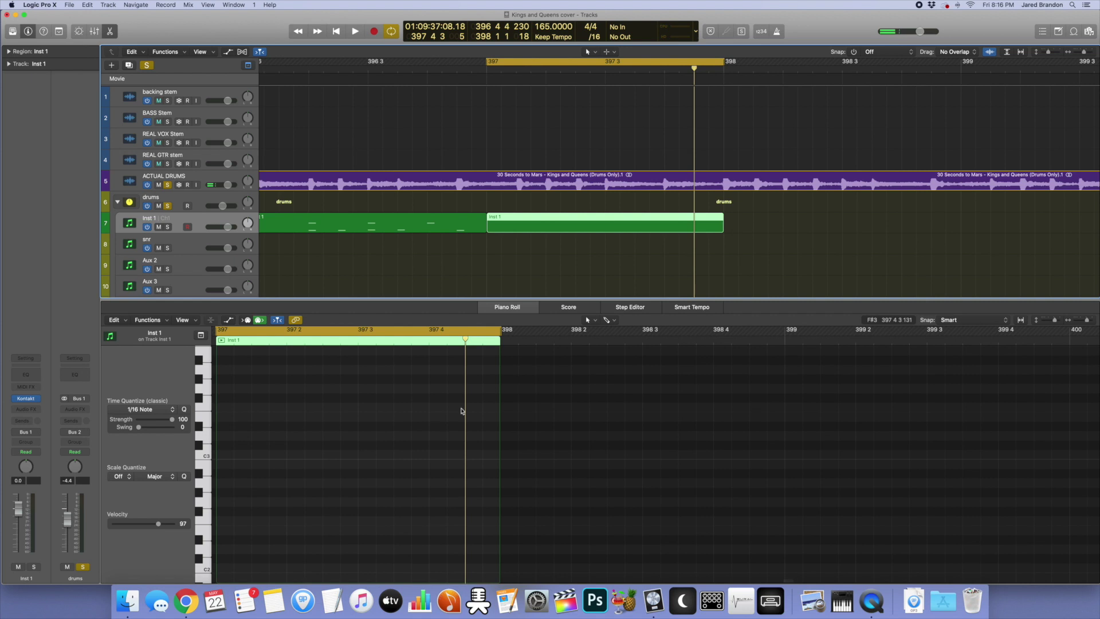
scroll(322, 432, up, 5)
click(209, 413)
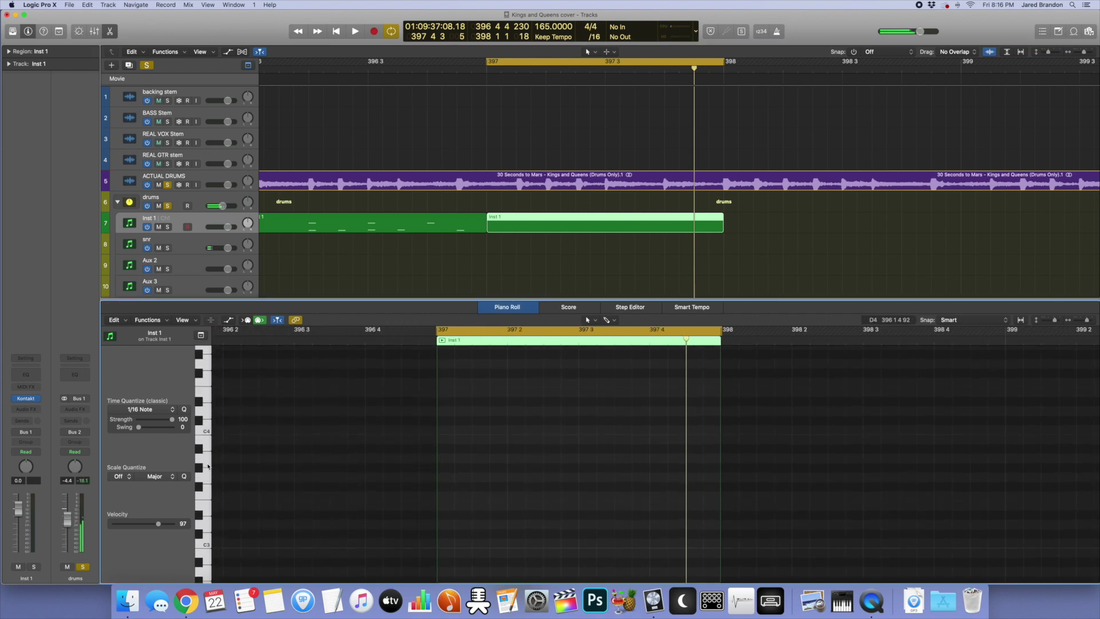
click(442, 459)
drag(441, 458, 441, 477)
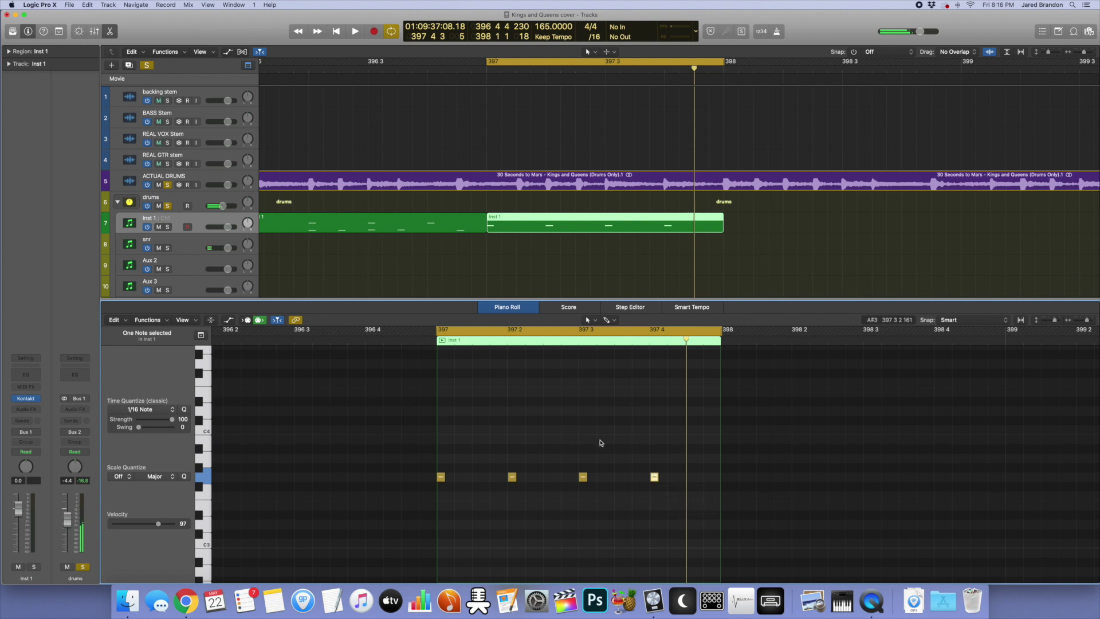
Step: Play the looped bar 397 repeatedly to hear where the original kick and snare hits fall against the G3 notes
scroll(565, 459, down, 5)
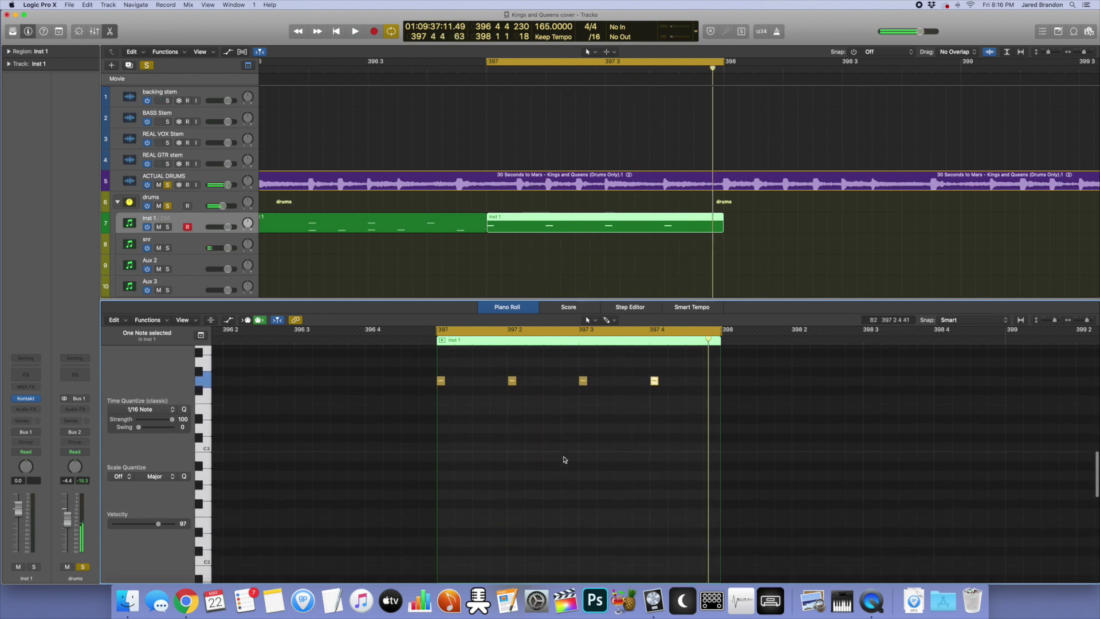
scroll(565, 459, down, 2)
scroll(565, 460, down, 1)
key(space)
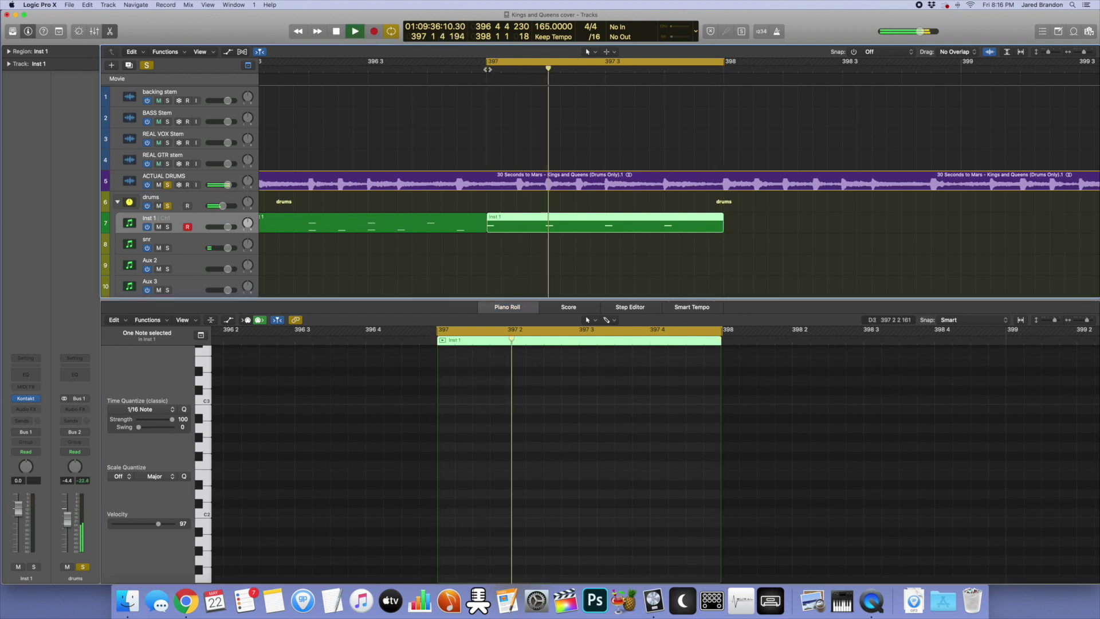
key(space)
scroll(554, 450, down, 3)
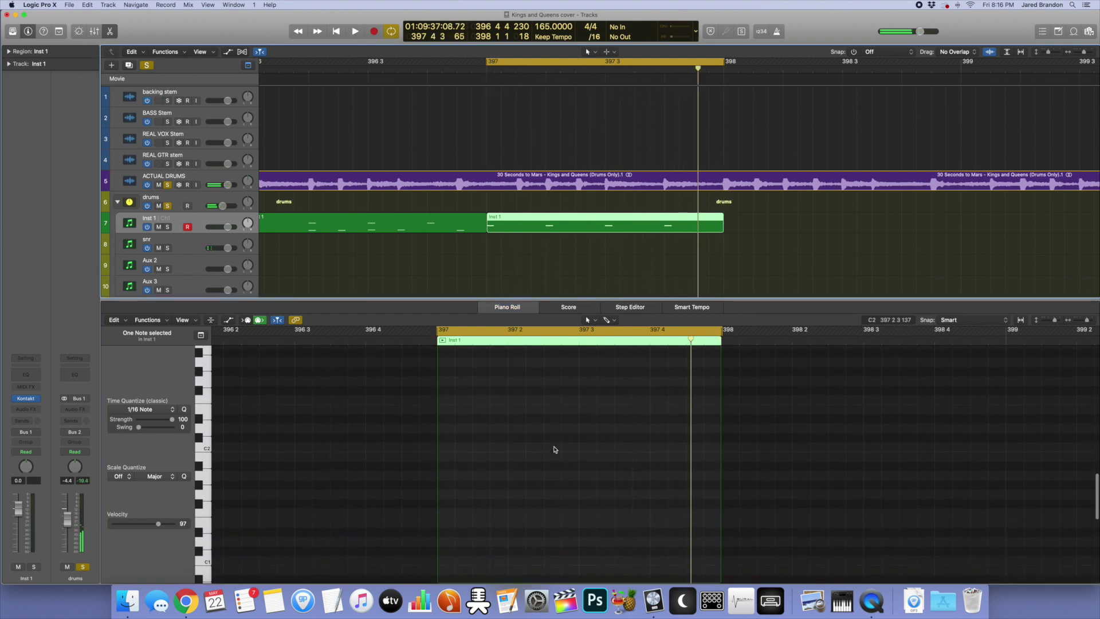
scroll(434, 457, down, 3)
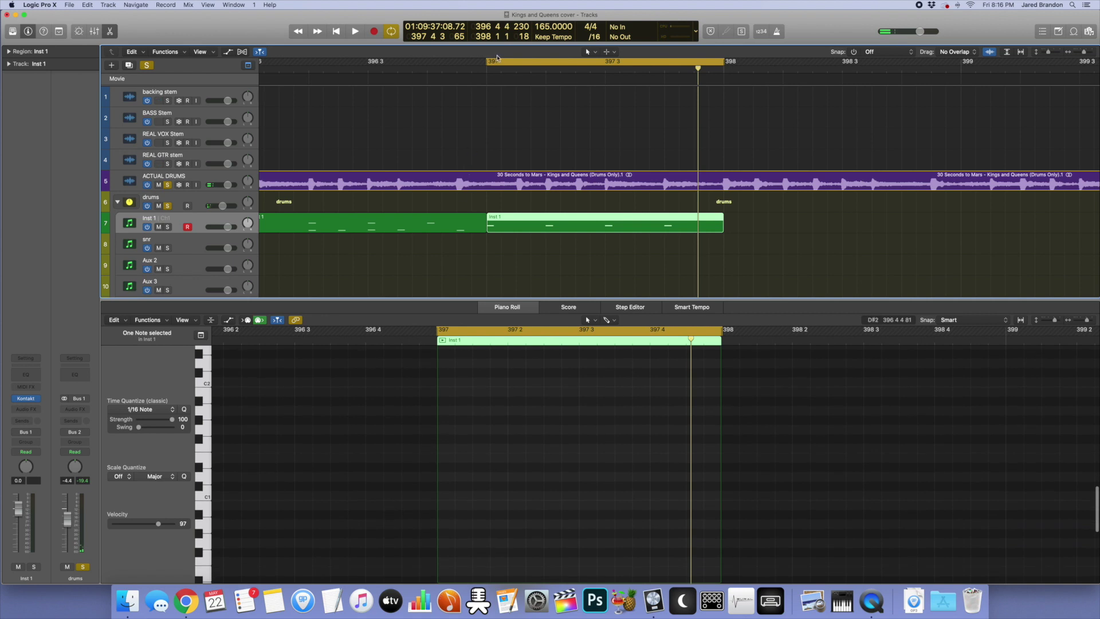
key(space)
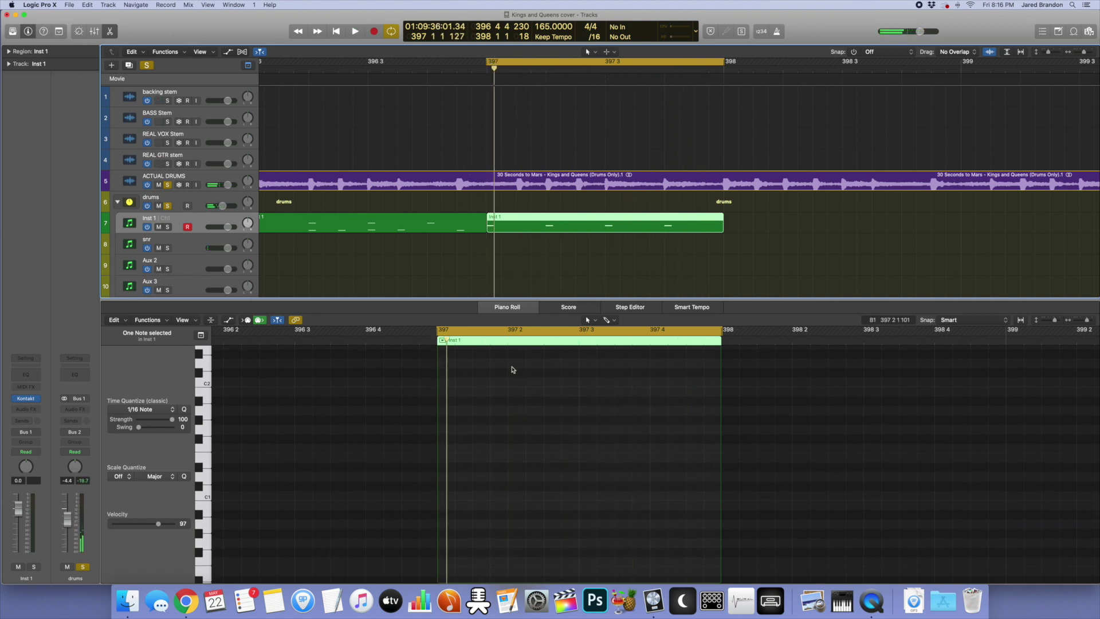
Step: Add C0 notes on the "and" of 1, beat 2 and the "and" of 2, plus D0 notes on beats 3 and 4 of bar 397
scroll(516, 375, down, 4)
scroll(447, 450, down, 1)
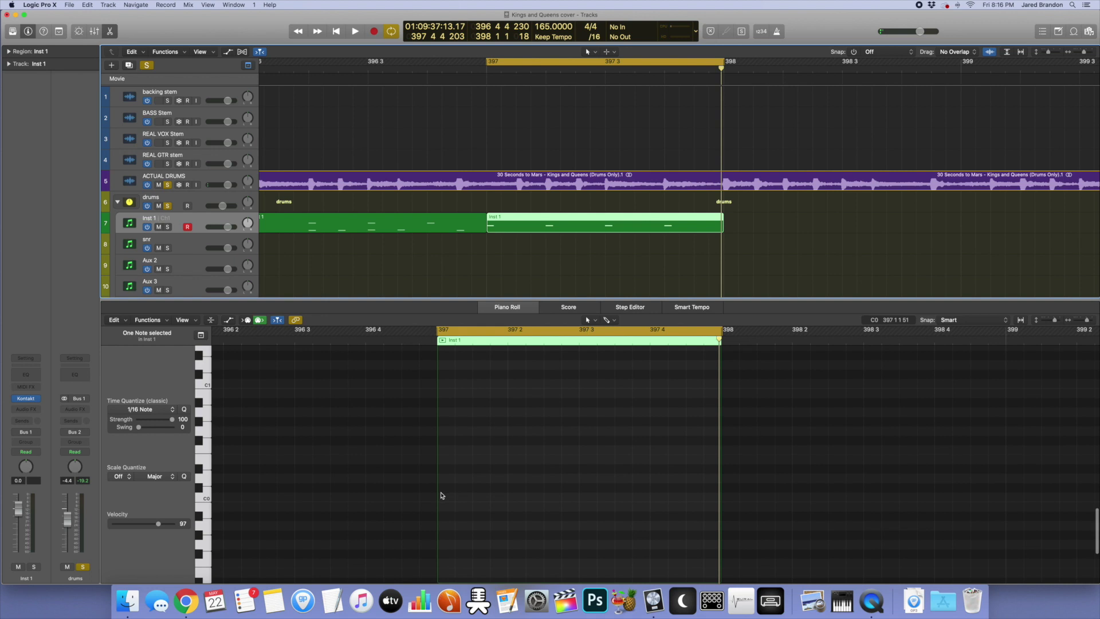
click(480, 499)
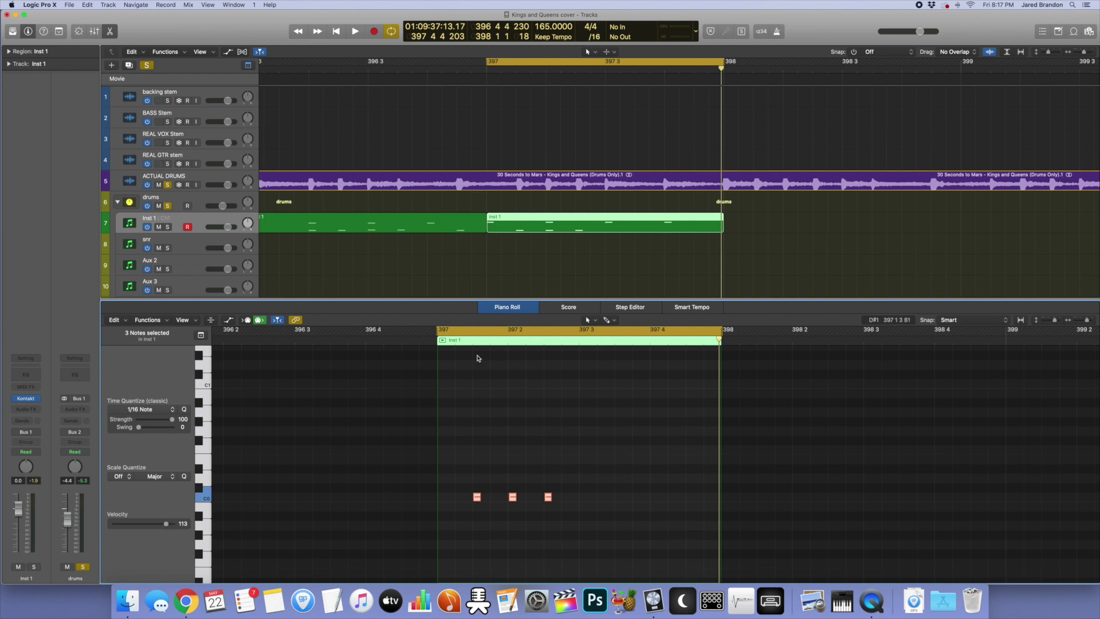
key(space)
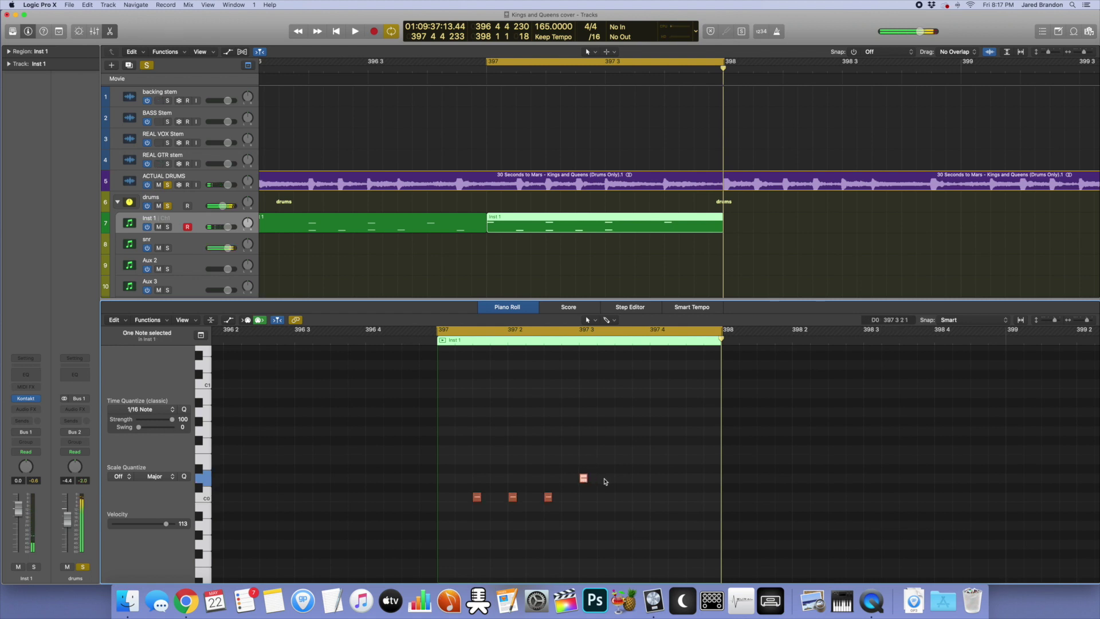
click(653, 479)
Step: Play back bar 397 with both drum parts and collapse the piano roll to the G3, D0 and C0 rows
key(space)
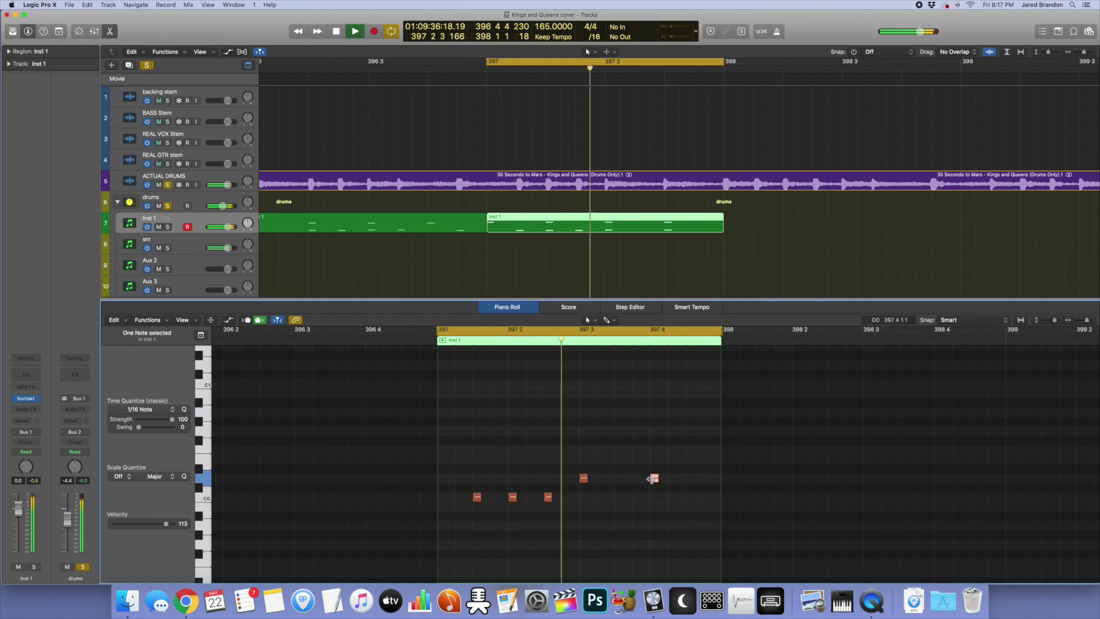
scroll(540, 412, up, 10)
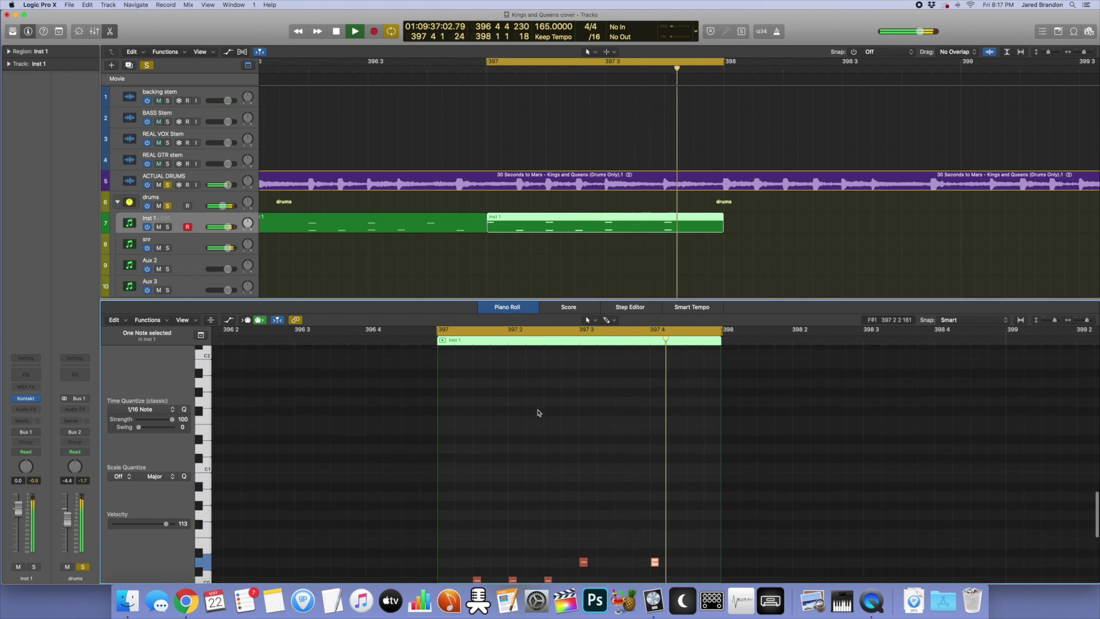
key(space)
scroll(539, 412, up, 5)
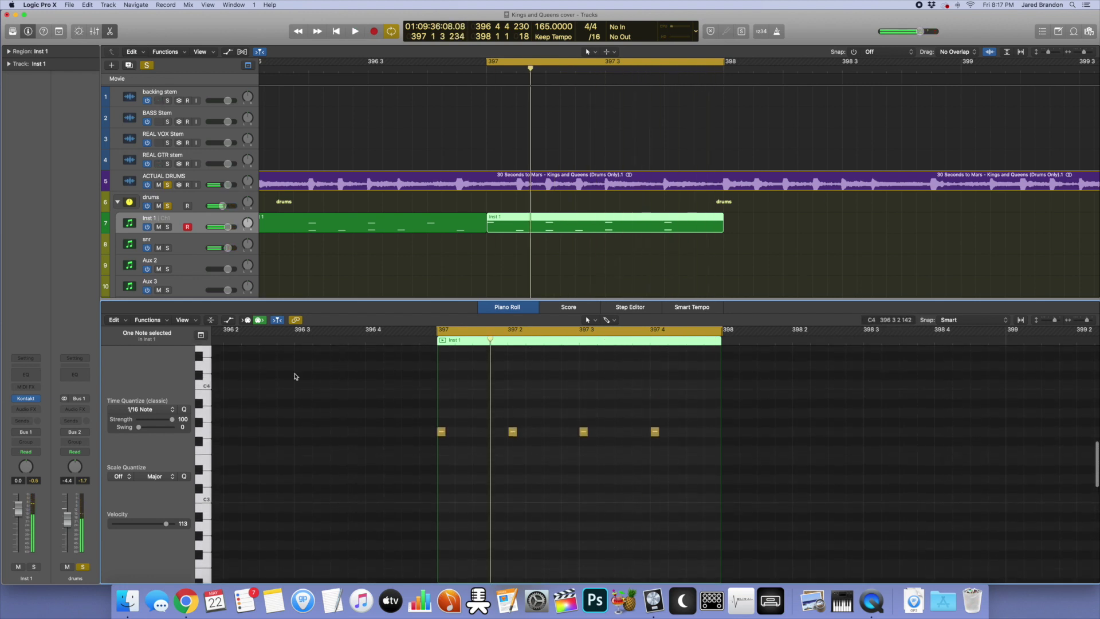
click(210, 321)
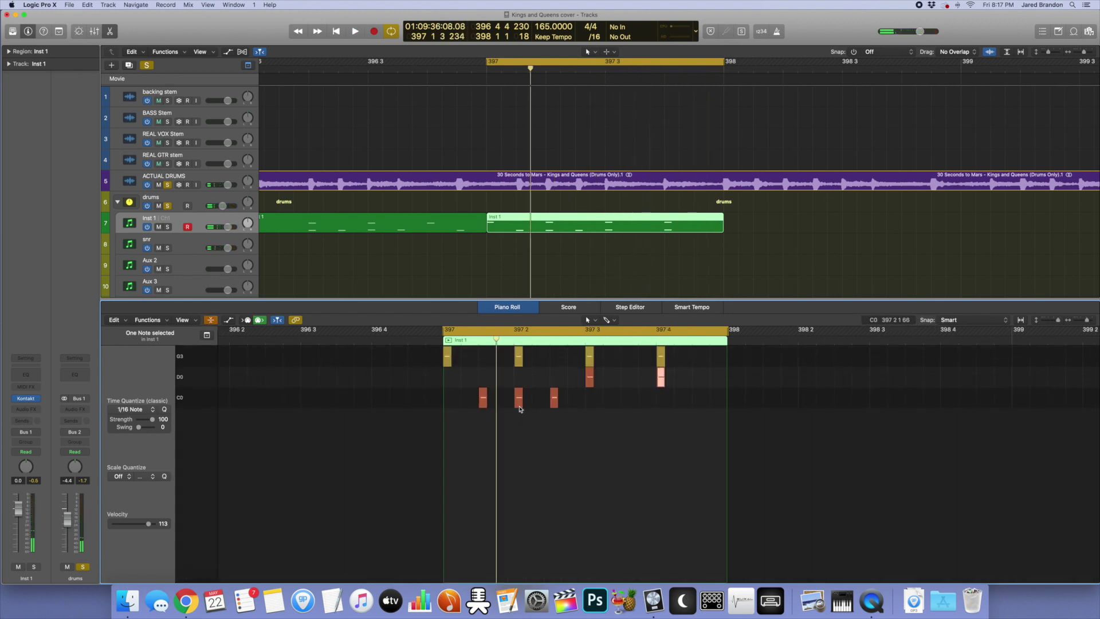
Step: Compare bar 397 by listening to both drum parts together, the programmed drums with ACTUAL DRUMS muted, and ACTUAL DRUMS soloed
key(space)
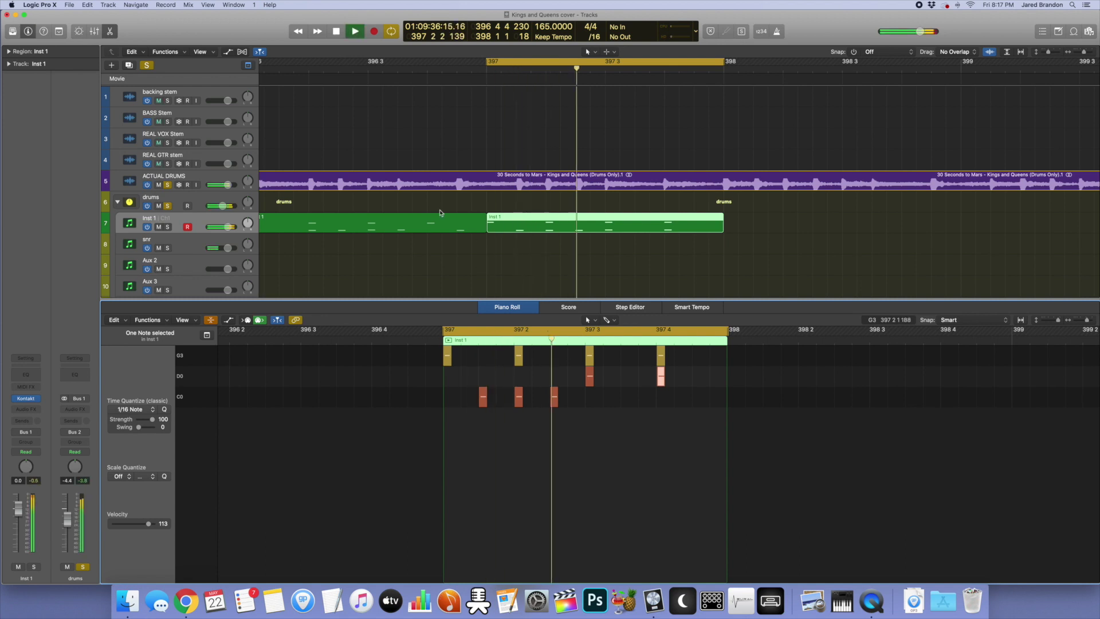
click(161, 185)
key(space)
click(167, 206)
key(space)
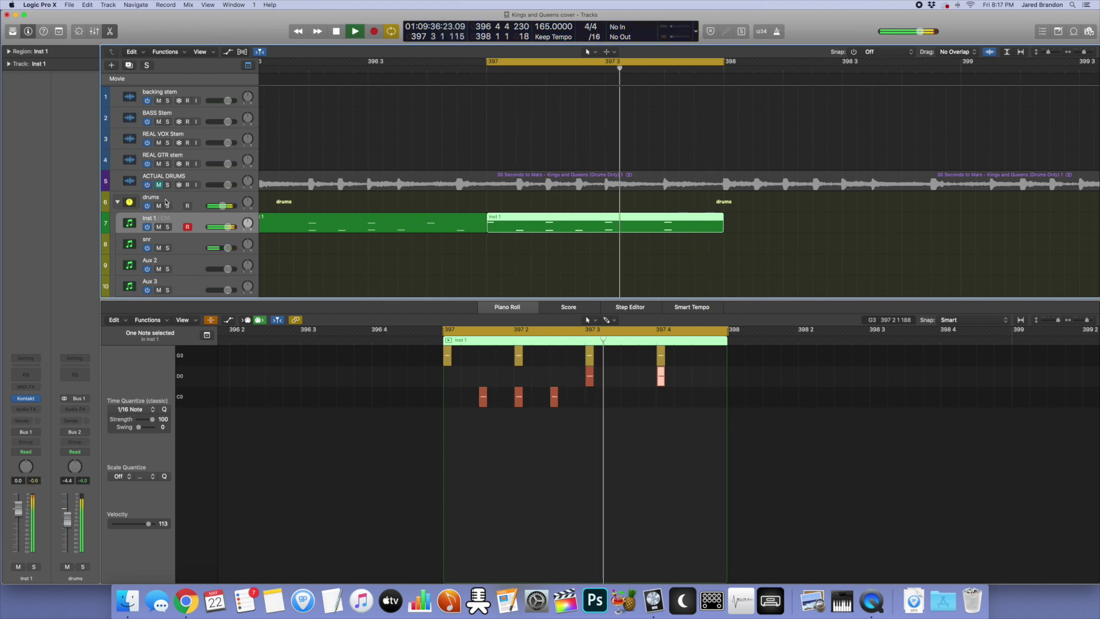
click(160, 185)
click(167, 185)
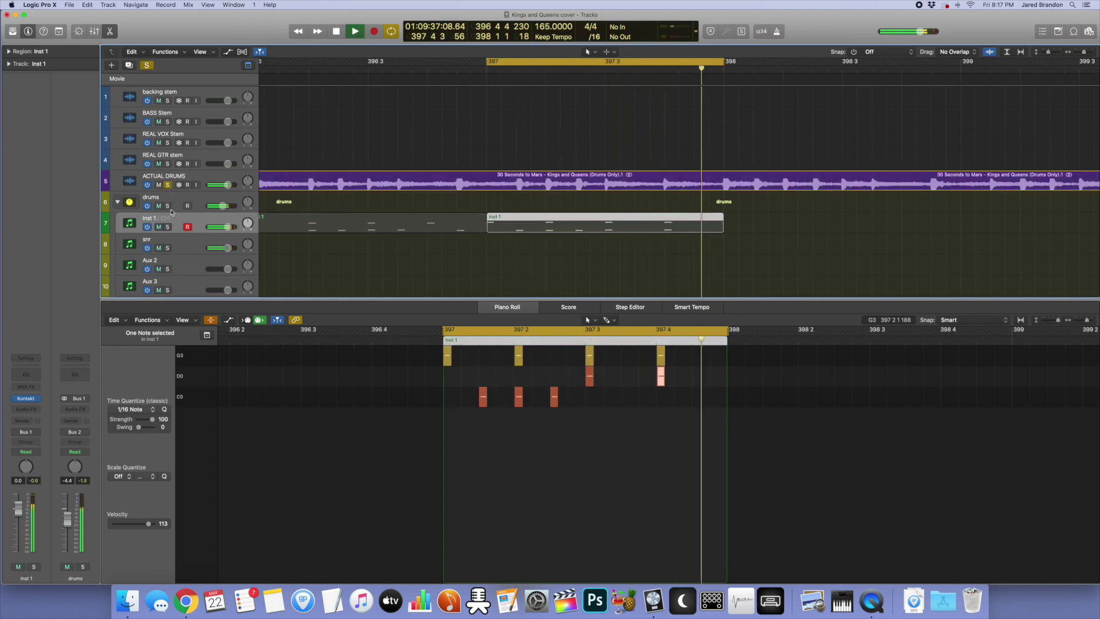
key(space)
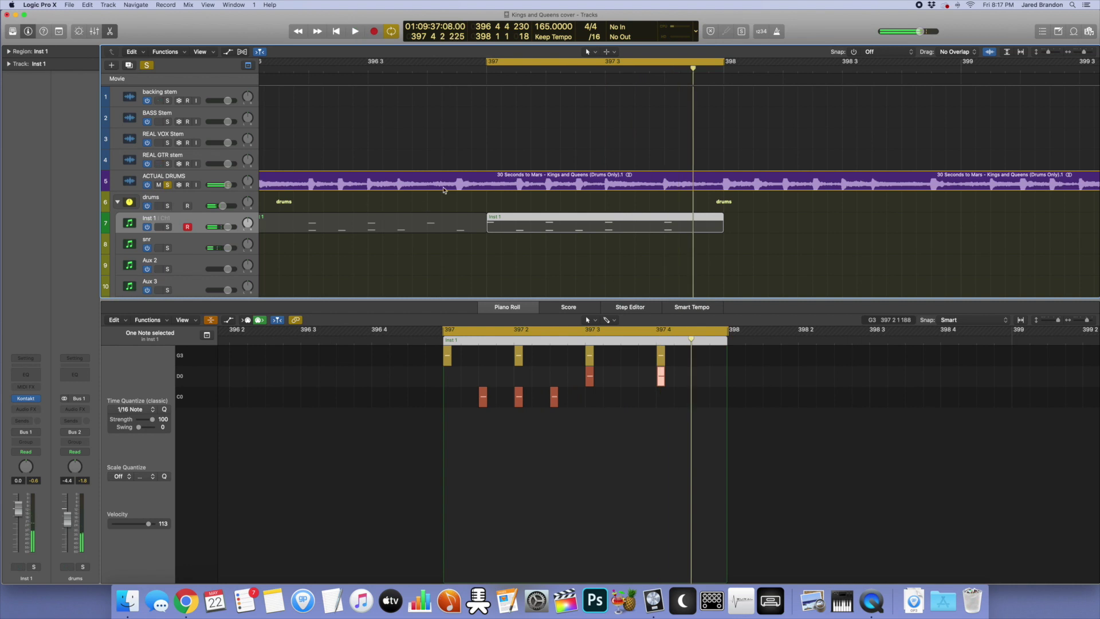
Step: Turn off looping, solo the drums stack instead of ACTUAL DRUMS and play the programmed bars from bar 395
scroll(450, 189, down, 2)
scroll(608, 218, up, 2)
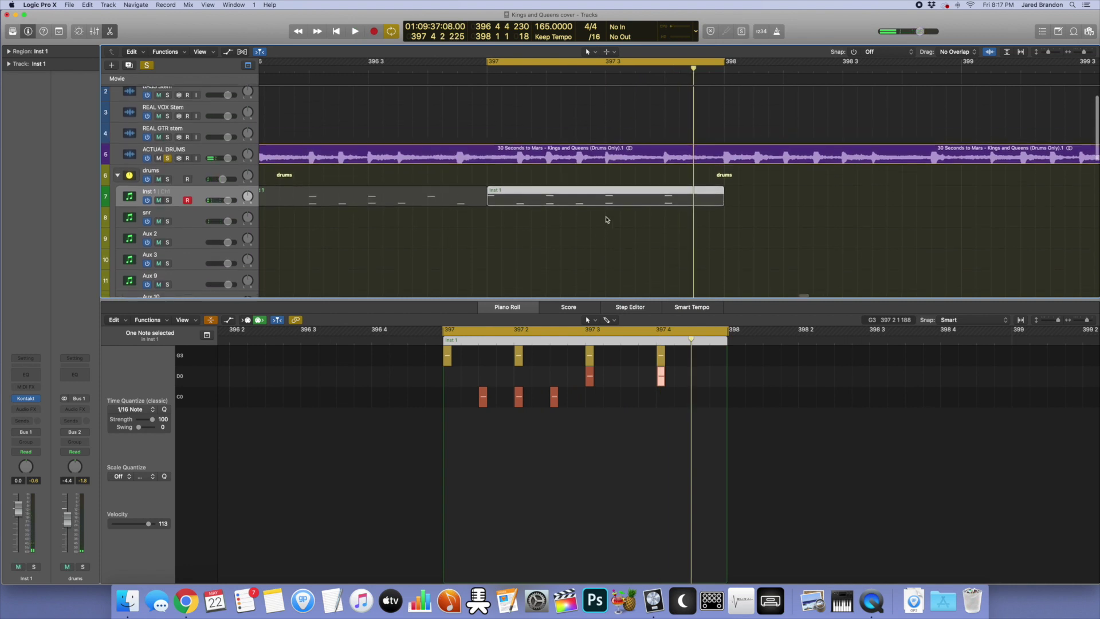
key(c)
key(super+Left)
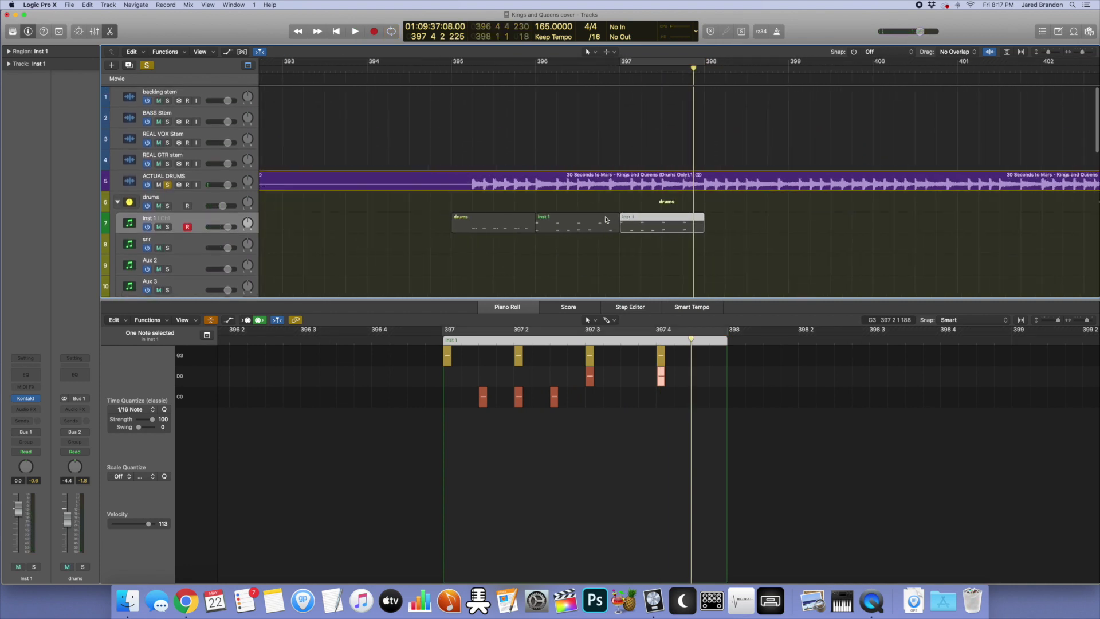
click(167, 228)
key(space)
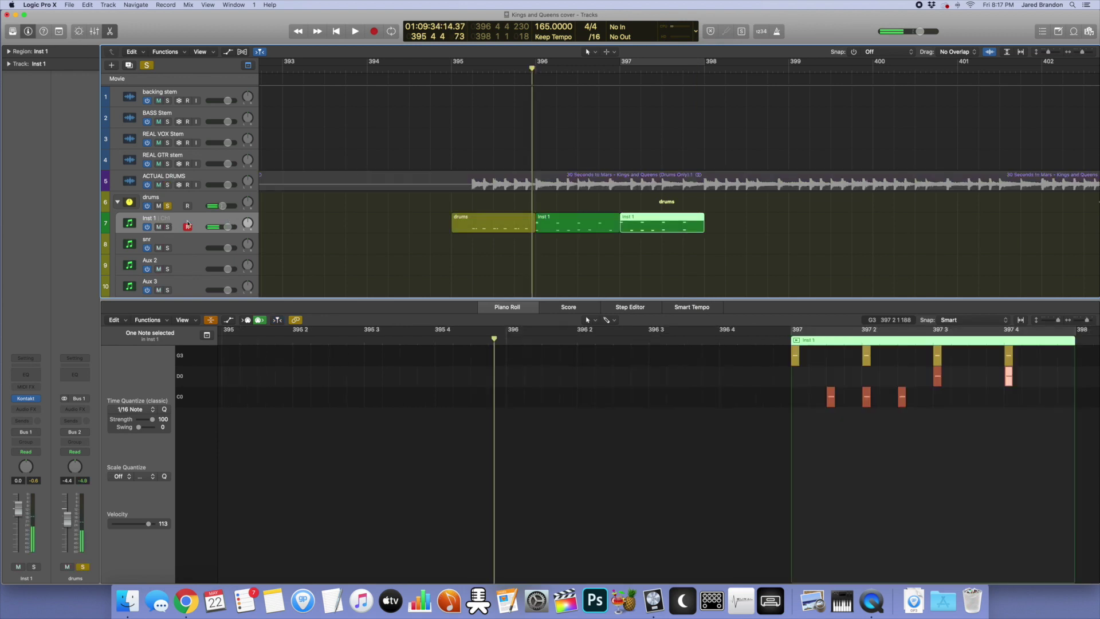
key(space)
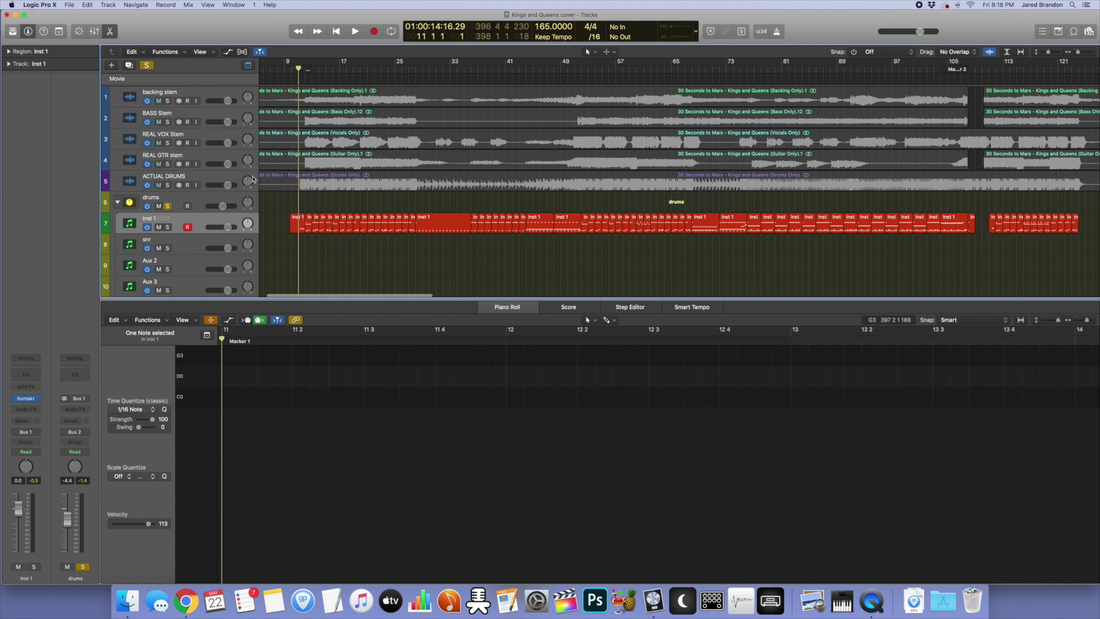
Step: Listen to the full programmed drum part from bar 11, skipping ahead to about bars 37 and 41
key(space)
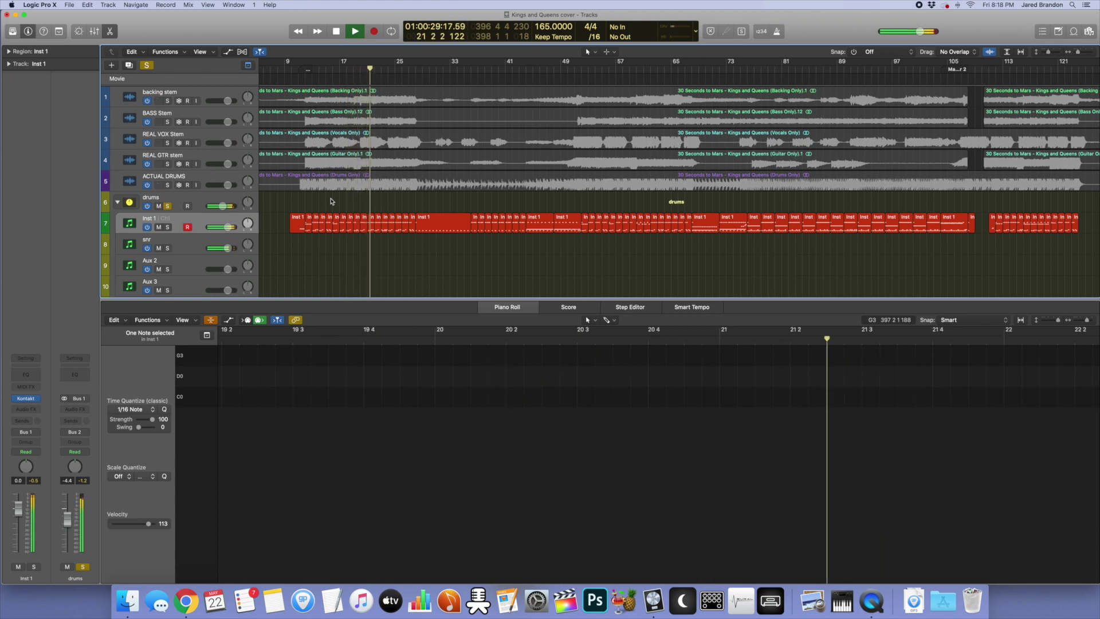
key(space)
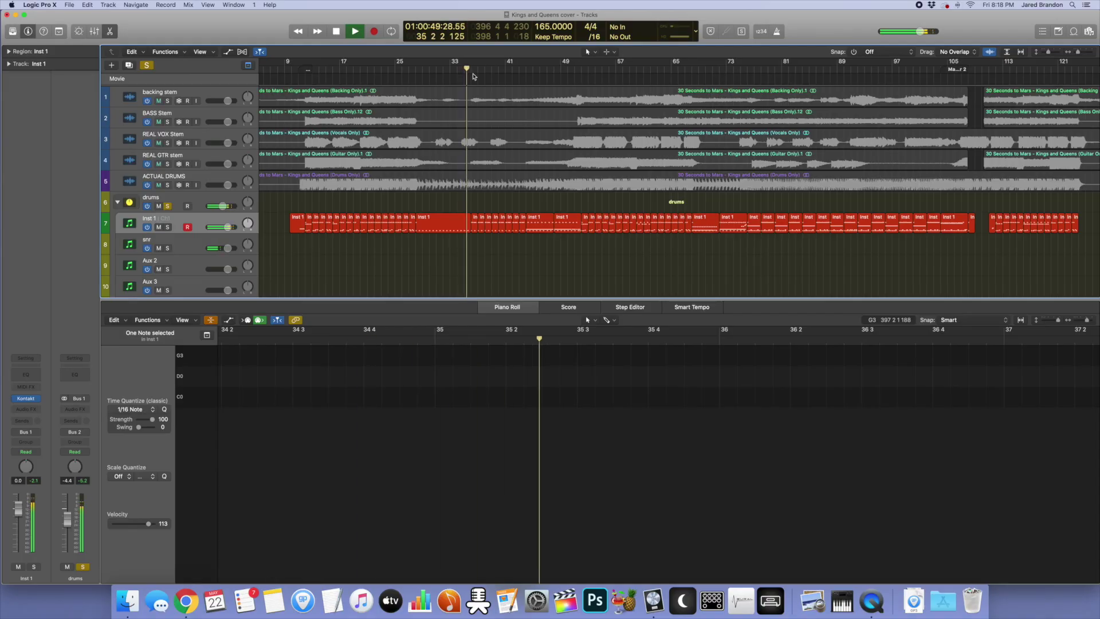
click(482, 70)
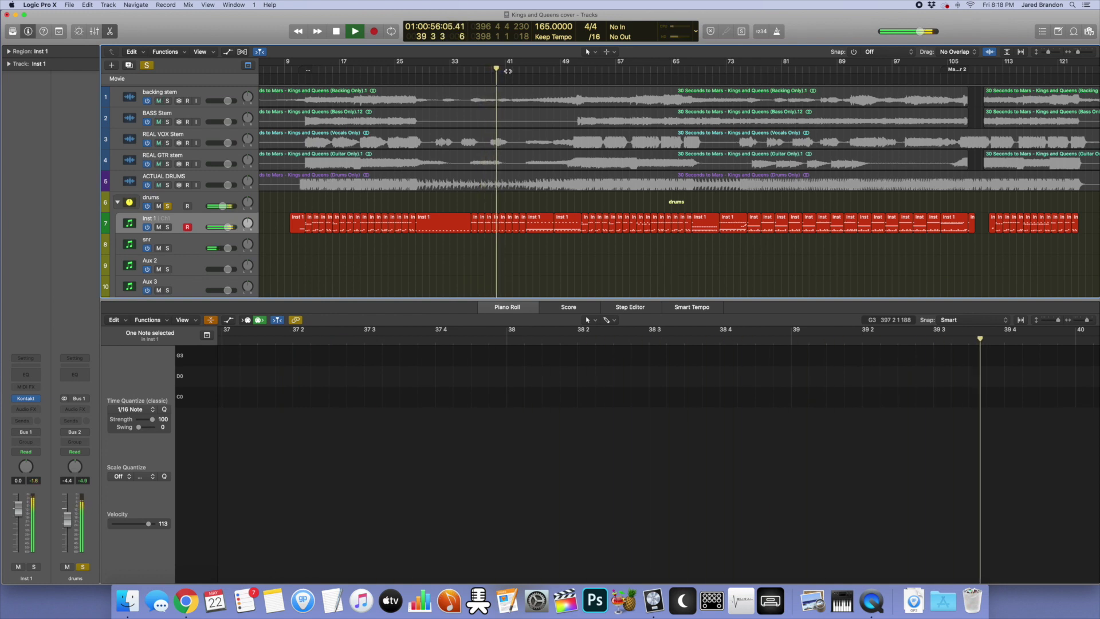
click(513, 70)
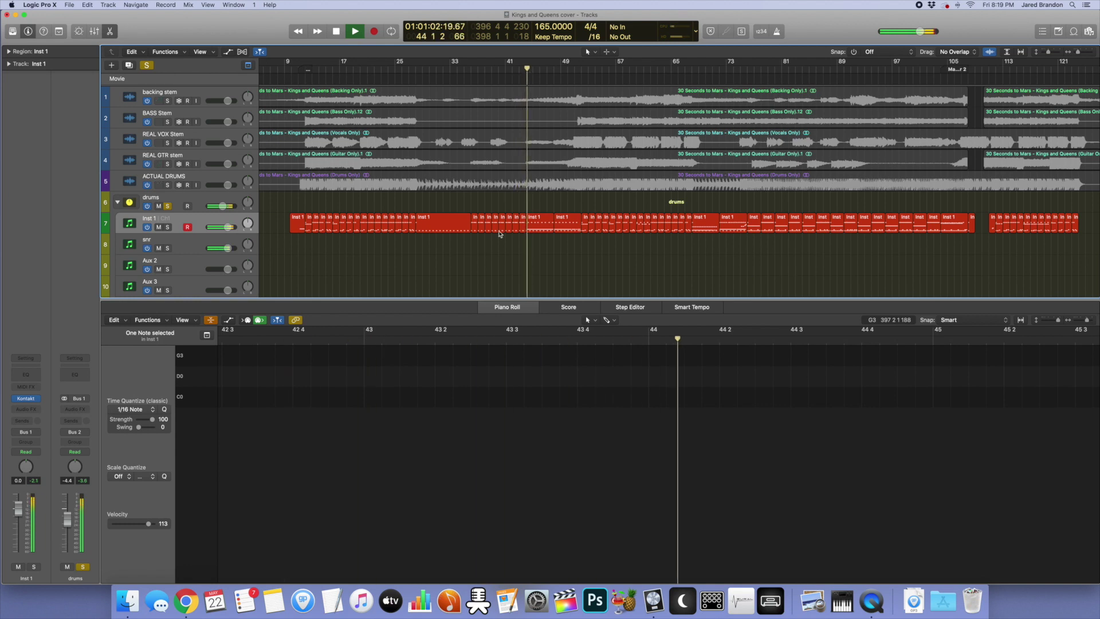
Step: Select the three drum regions at bars 41 to 43 and show their notes in the piano roll with all key rows expanded
scroll(533, 234, up, 8)
drag(454, 241, 536, 222)
scroll(506, 417, right, 1)
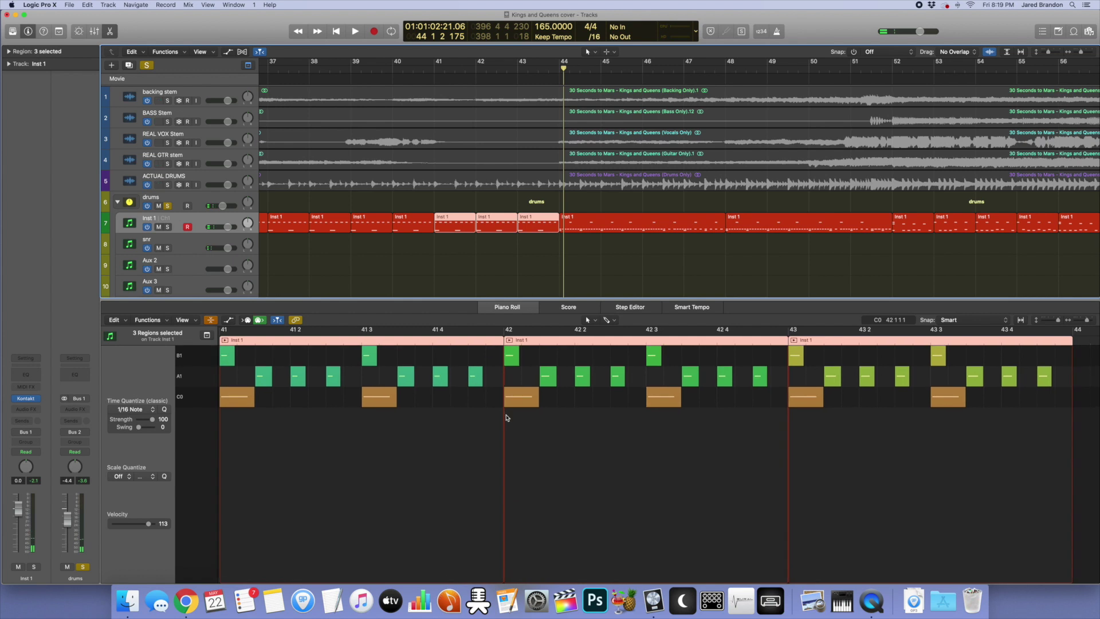
click(212, 321)
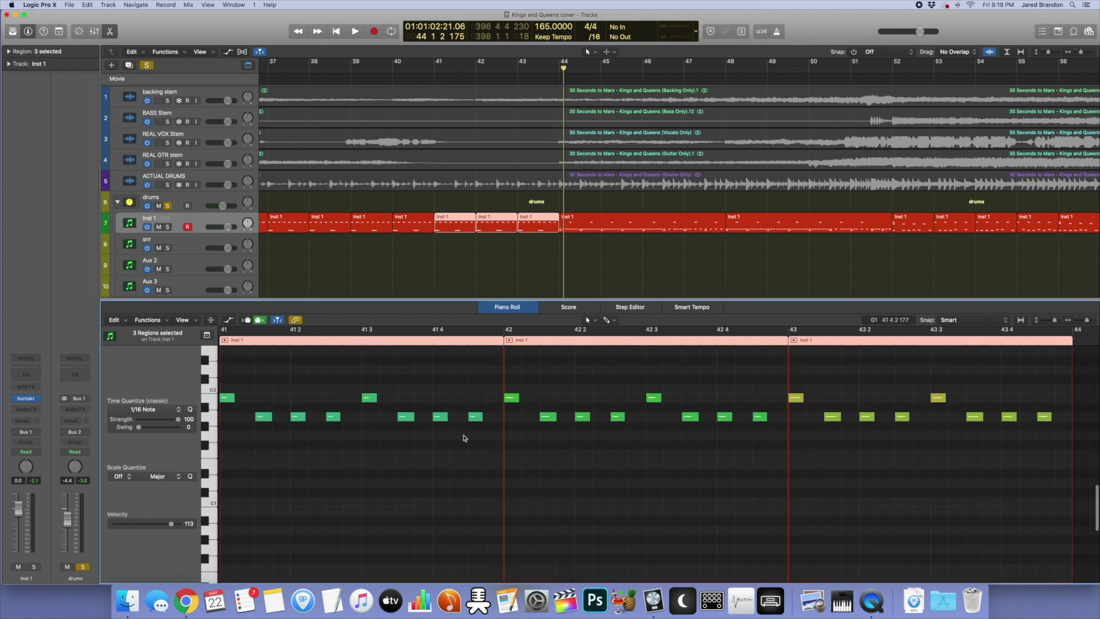
scroll(464, 438, down, 5)
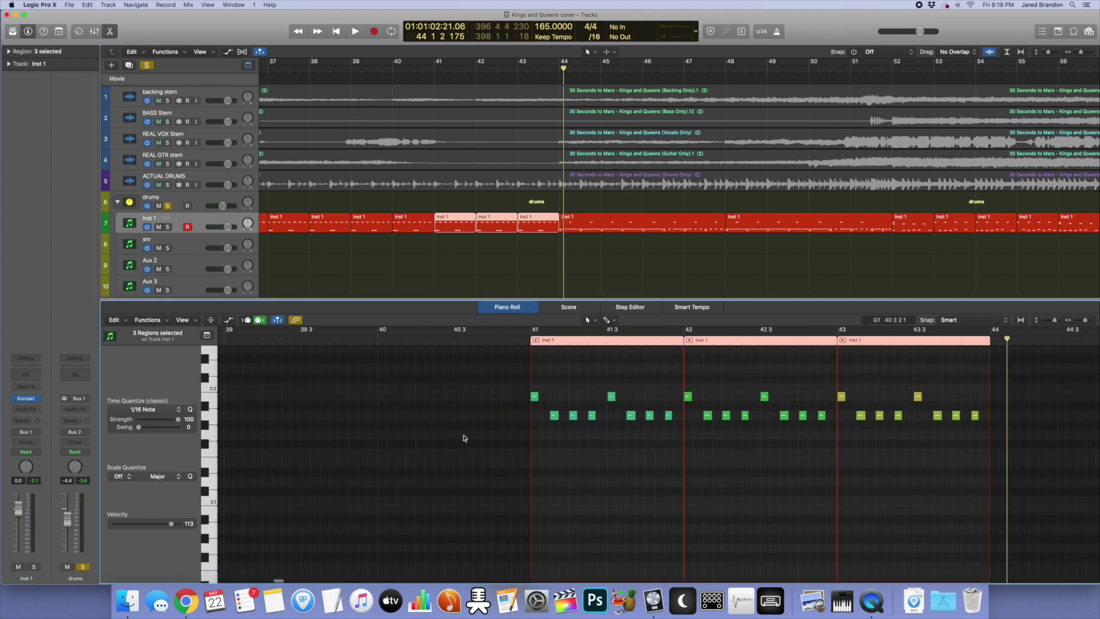
Step: Listen to the programmed drums in bars 41 to 43 and examine their upper and lower notes in the piano roll
scroll(548, 436, right, 5)
key(shift+space)
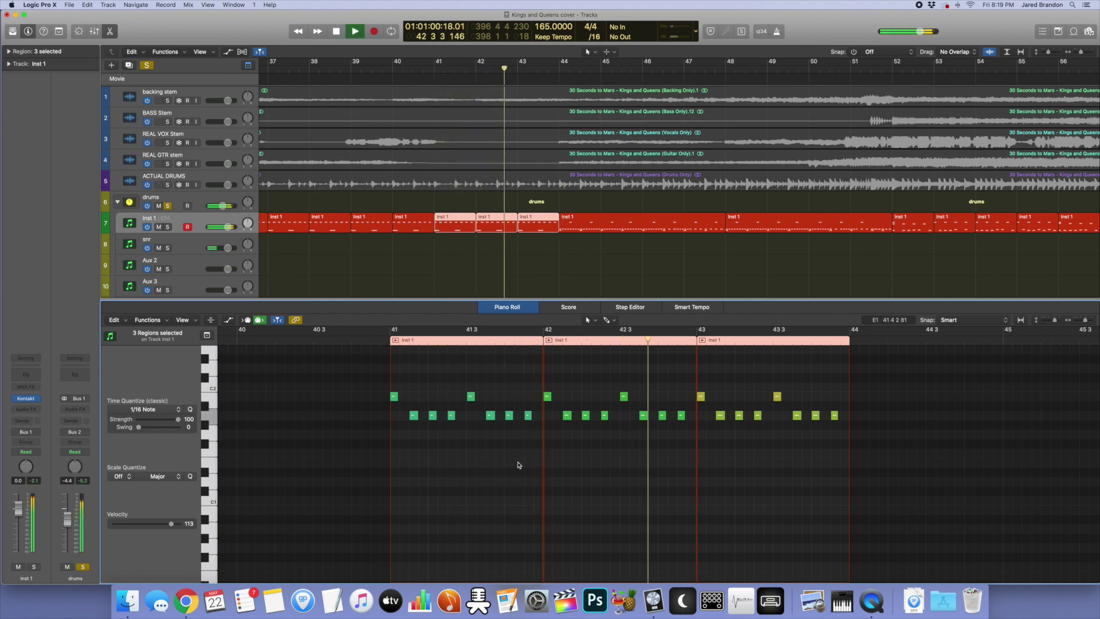
key(space)
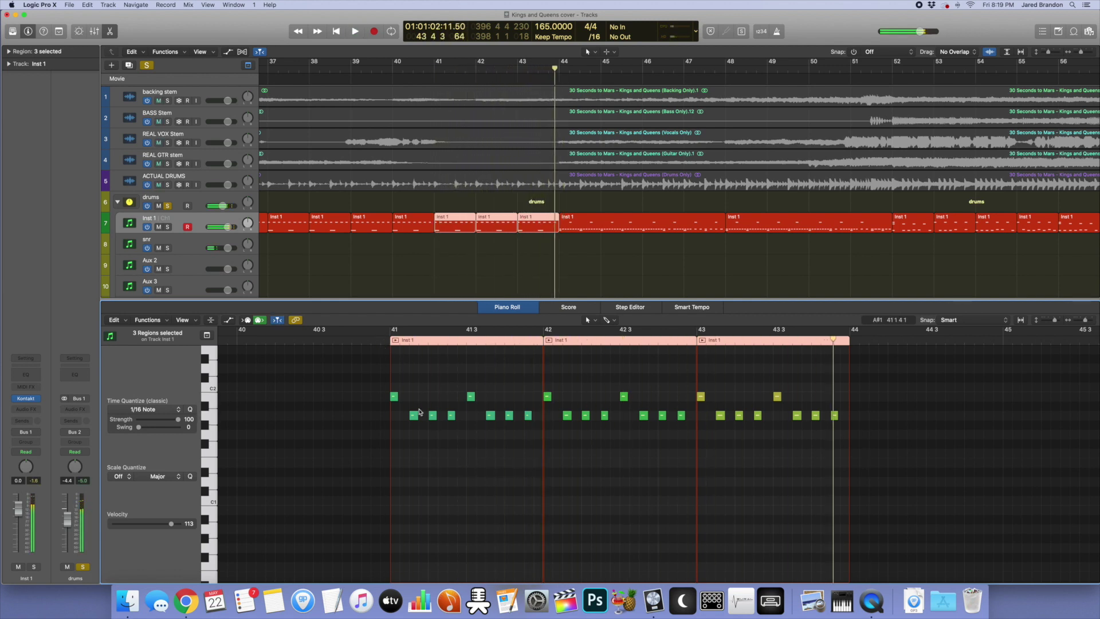
scroll(679, 456, down, 3)
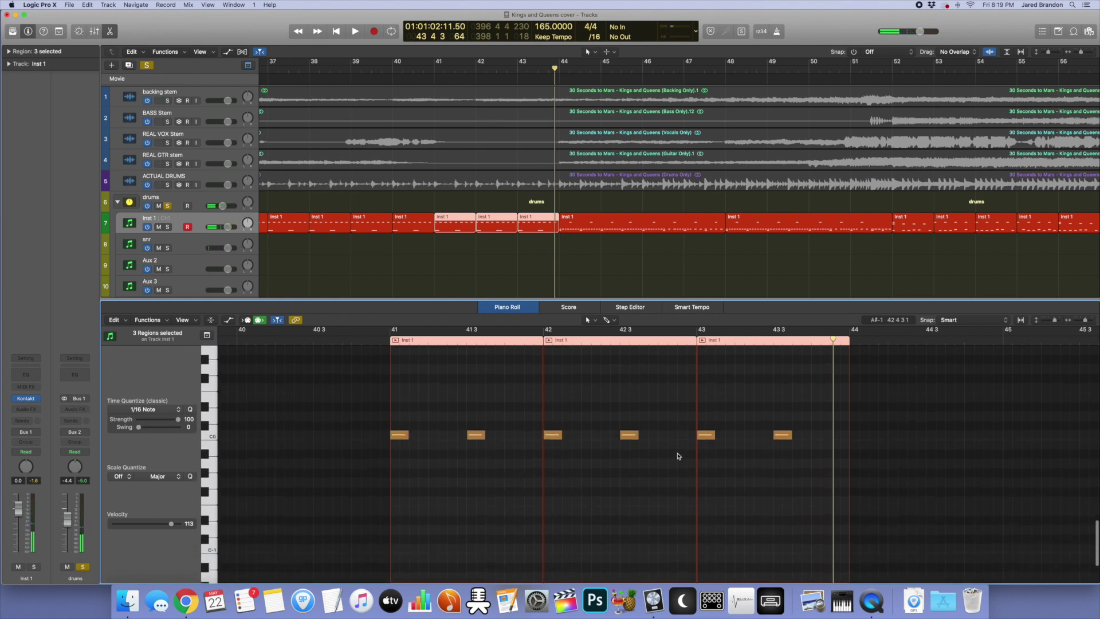
scroll(678, 456, up, 5)
key(space)
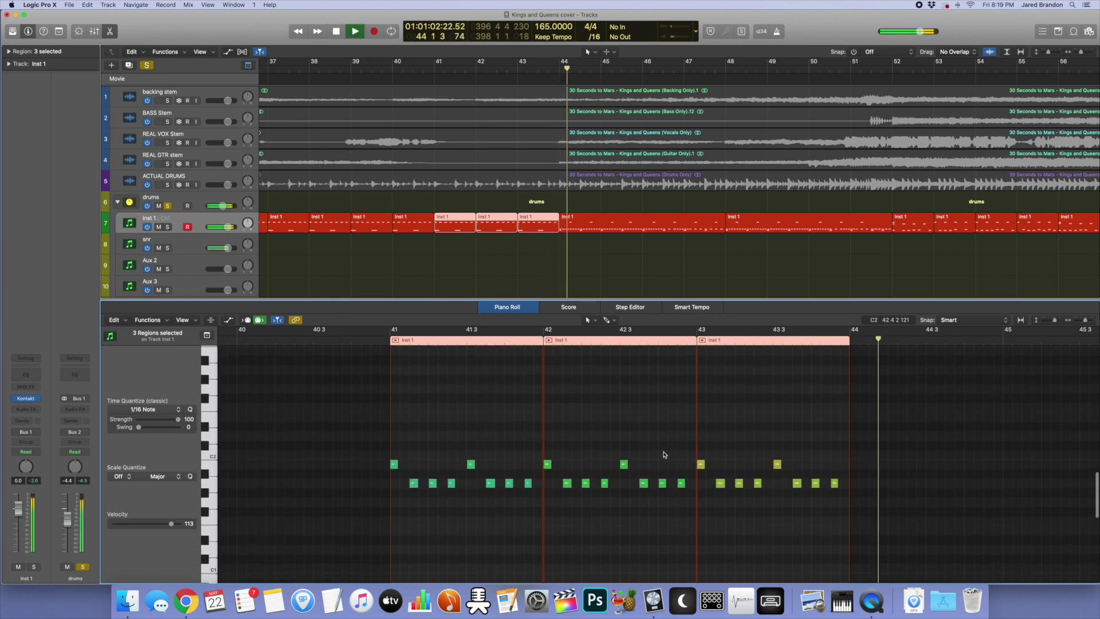
Step: Play the programmed drums again from bar 41 through bar 47 and view the notes of the region starting at bar 44
click(371, 340)
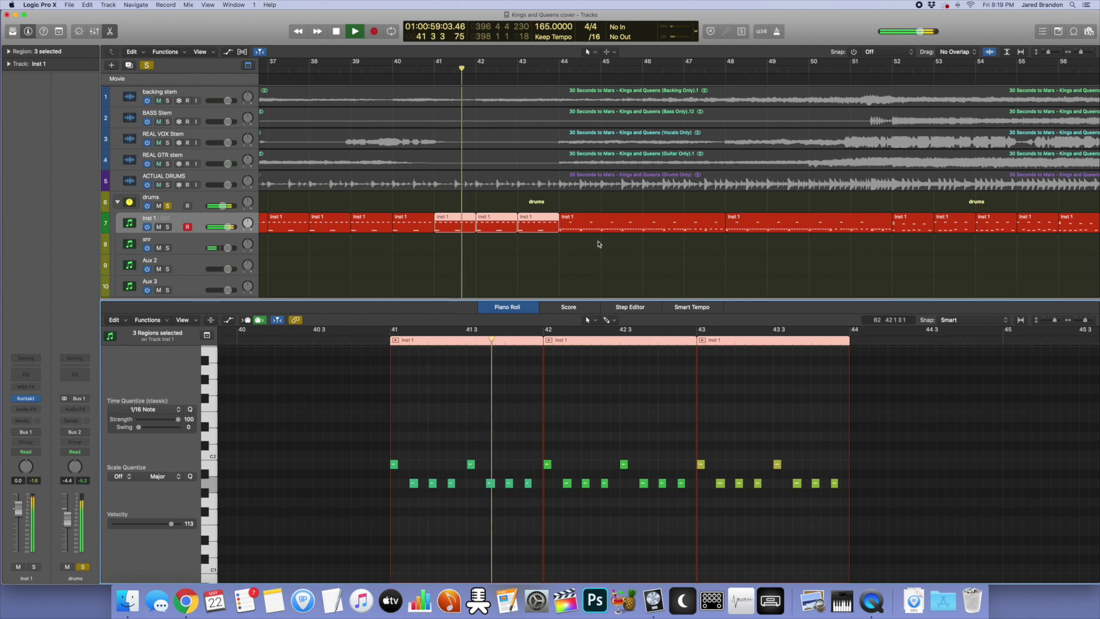
scroll(612, 268, right, 5)
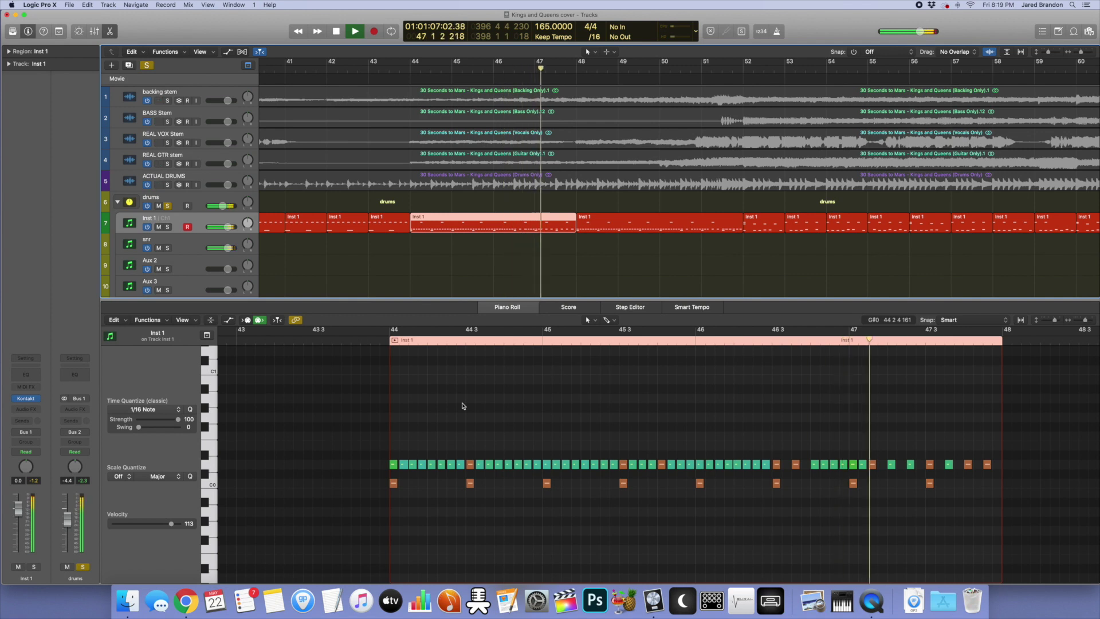
key(space)
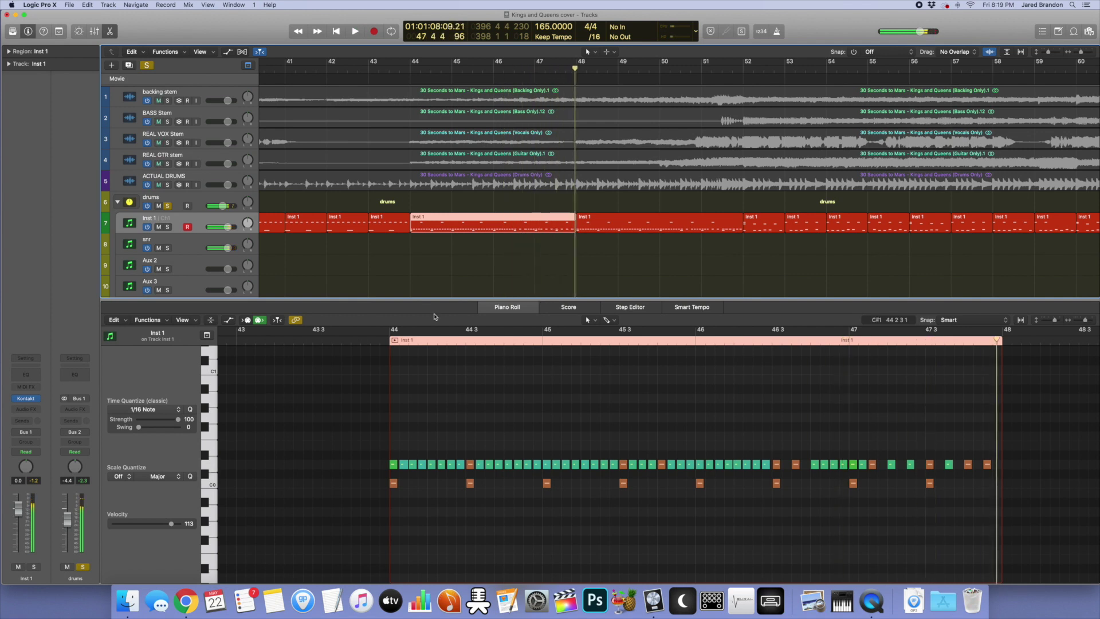
Step: Solo ACTUAL DRUMS instead of the drums stack, loop bars 44 to 47 and listen to the original part
click(419, 184)
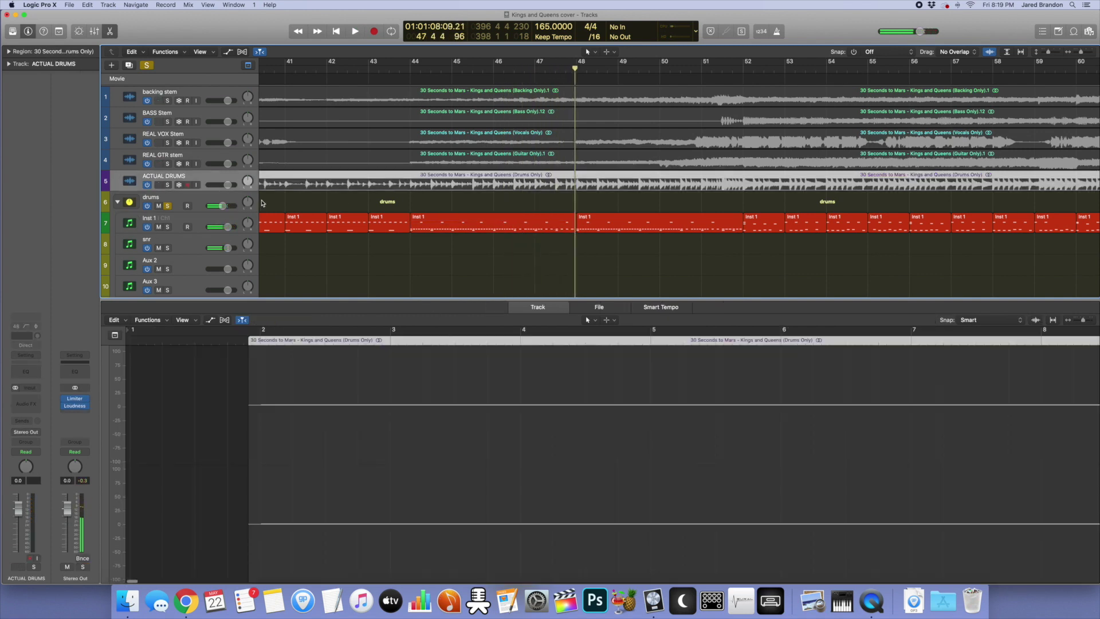
click(167, 184)
click(169, 205)
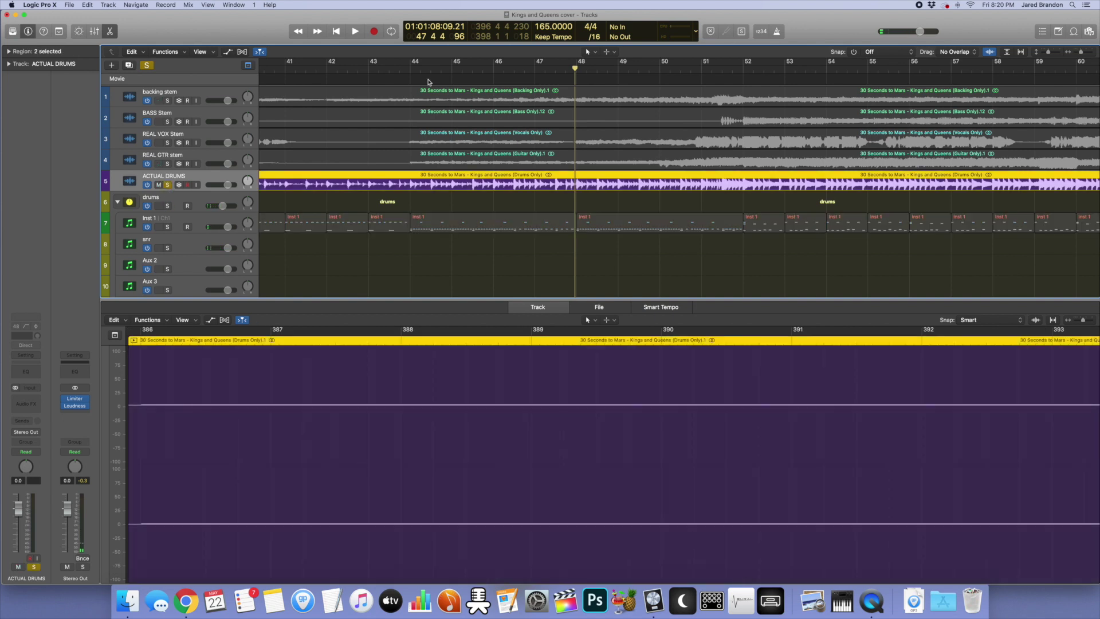
drag(416, 66, 577, 69)
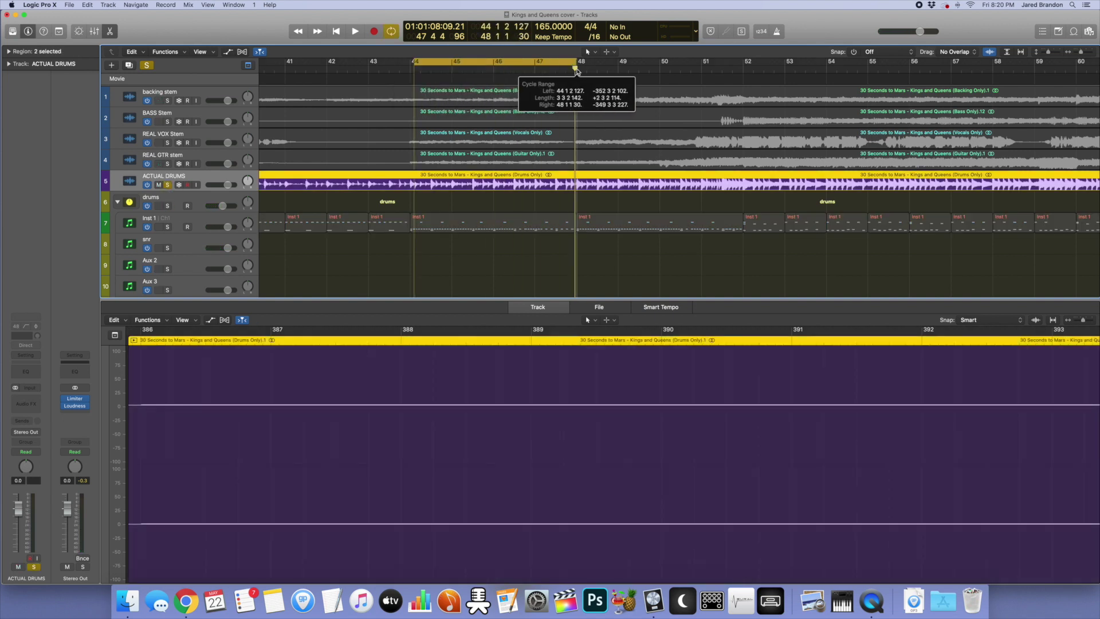
key(space)
drag(414, 63, 409, 63)
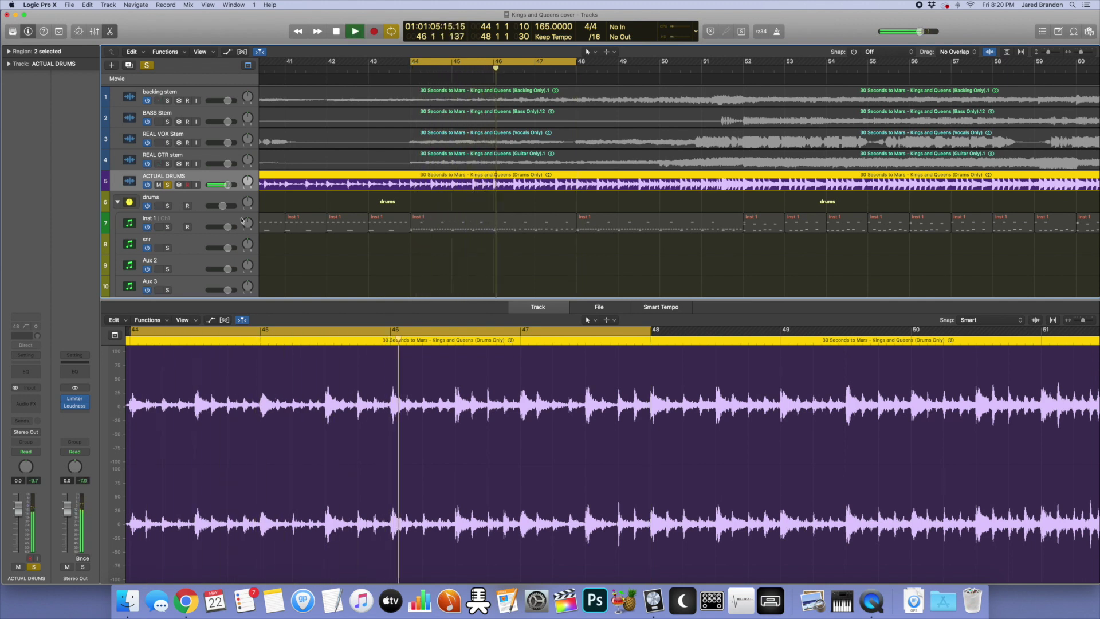
key(space)
Step: Turn off the ACTUAL DRUMS solo, solo the drums stack instead and listen to the programmed version of bars 44 to 47
click(167, 185)
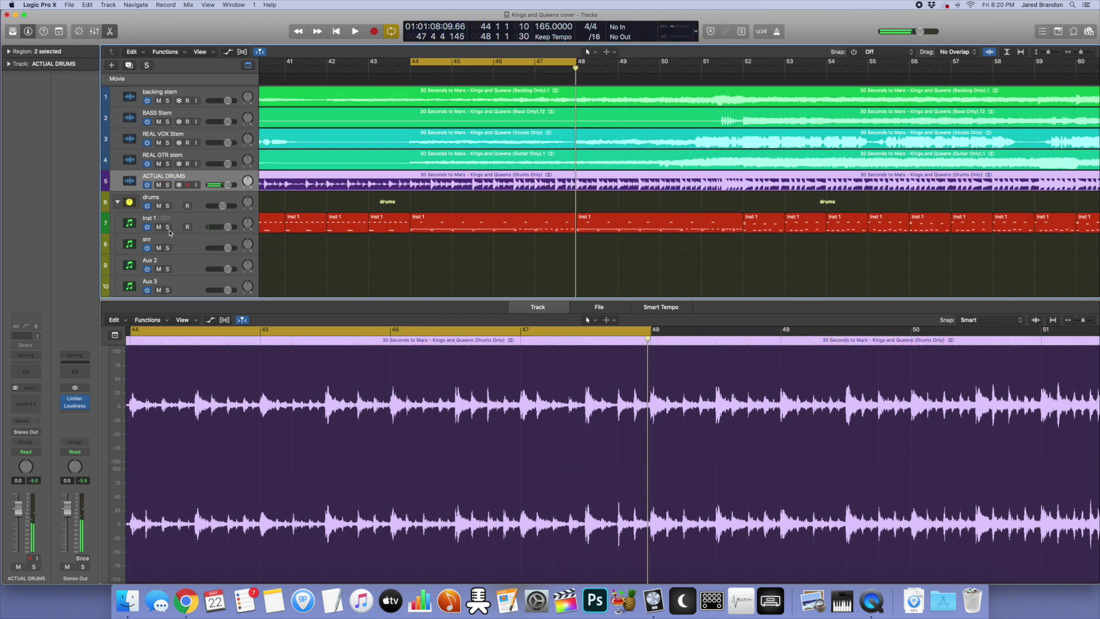
click(167, 227)
key(space)
click(168, 227)
click(167, 206)
key(space)
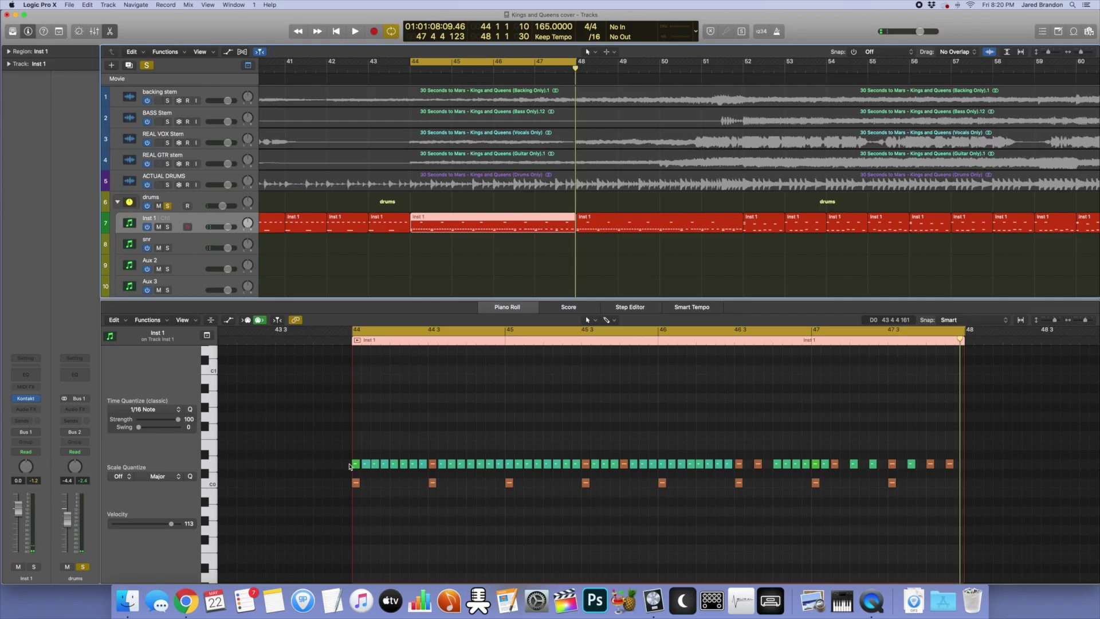
Step: Check the note velocities in the bar 44 region, sampling the first note and the run from mid bar 44 to mid bar 45
click(355, 464)
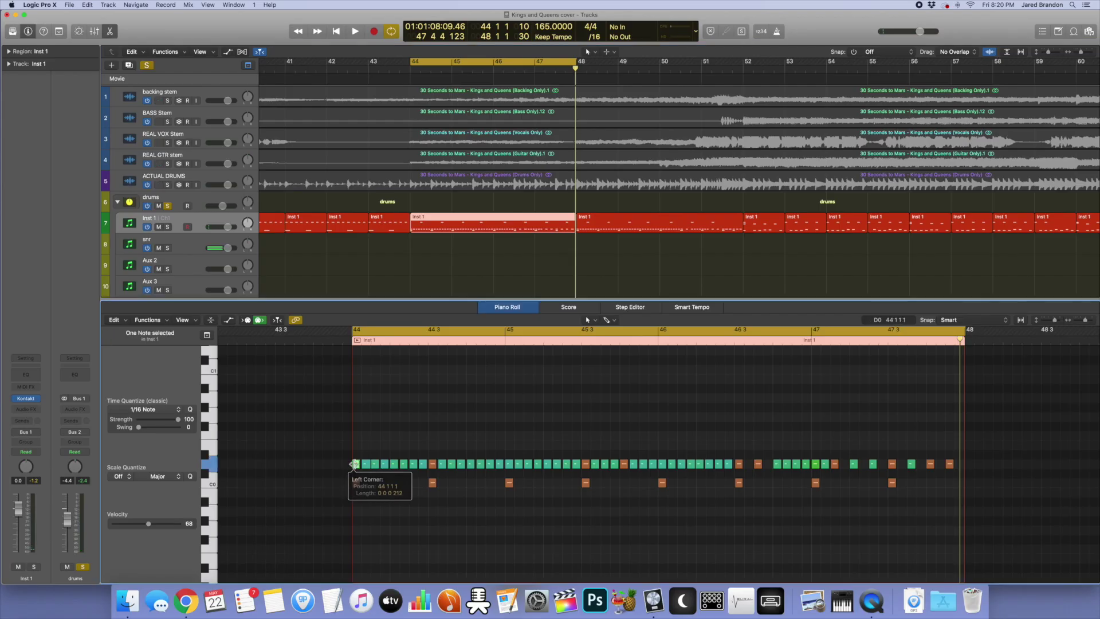
click(586, 464)
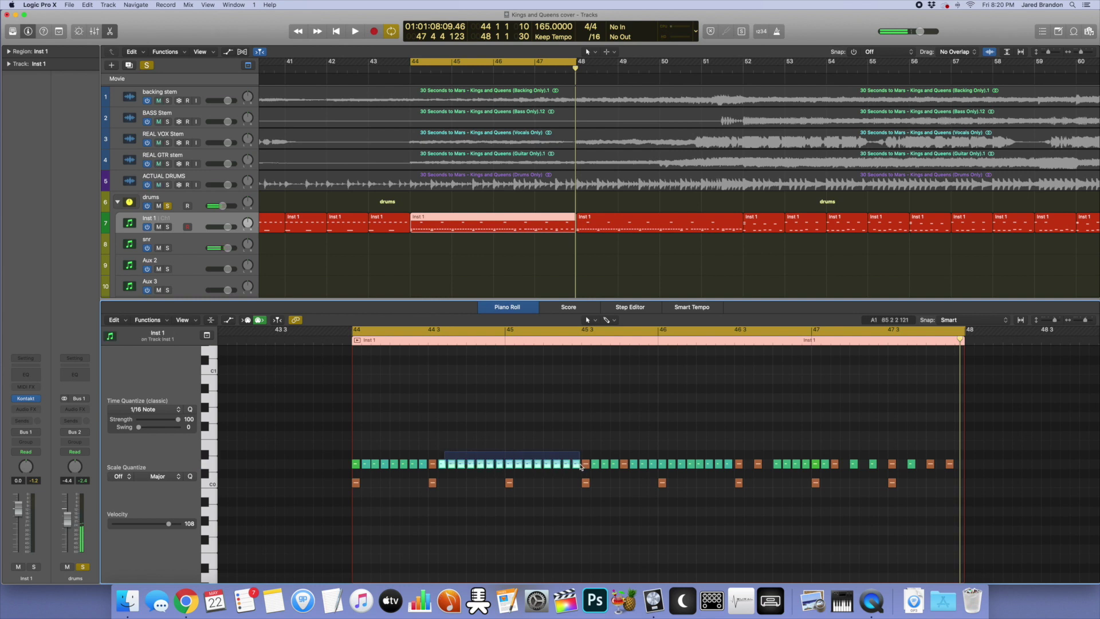
drag(580, 467, 580, 467)
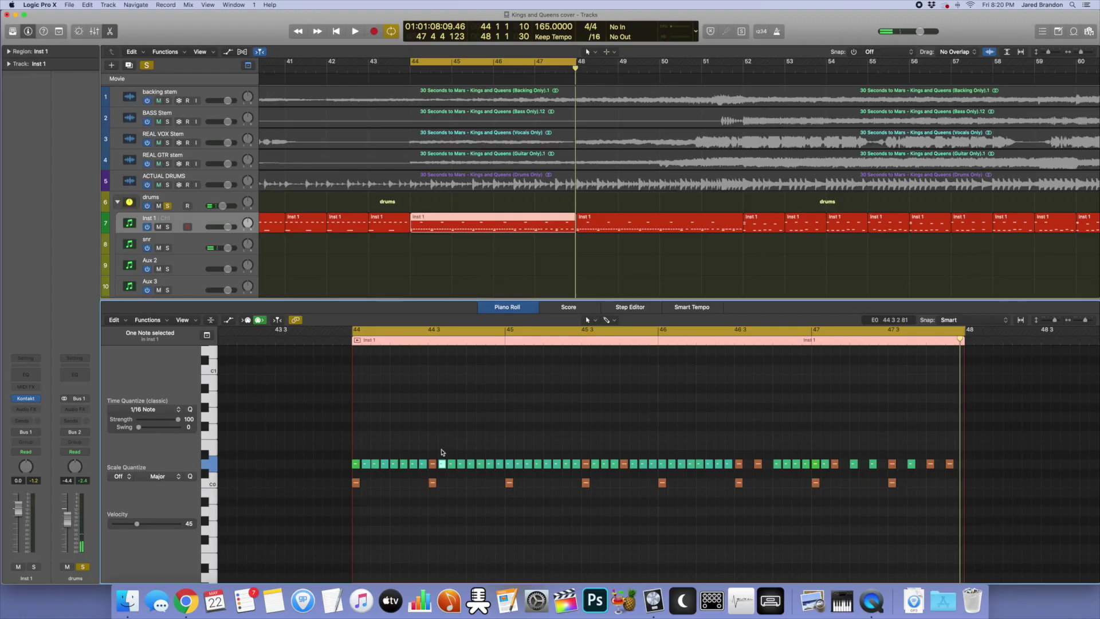
drag(442, 452, 580, 472)
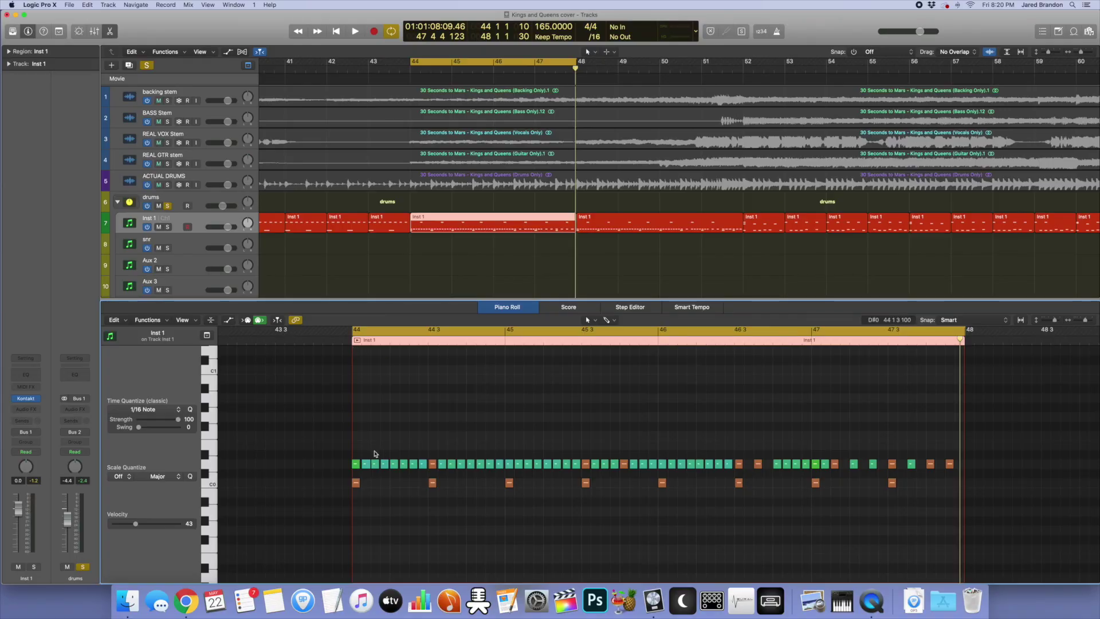
Step: View the Random Velocity transform for the seven notes following the first in bar 44, close it unapplied and play the loop
drag(367, 453, 421, 471)
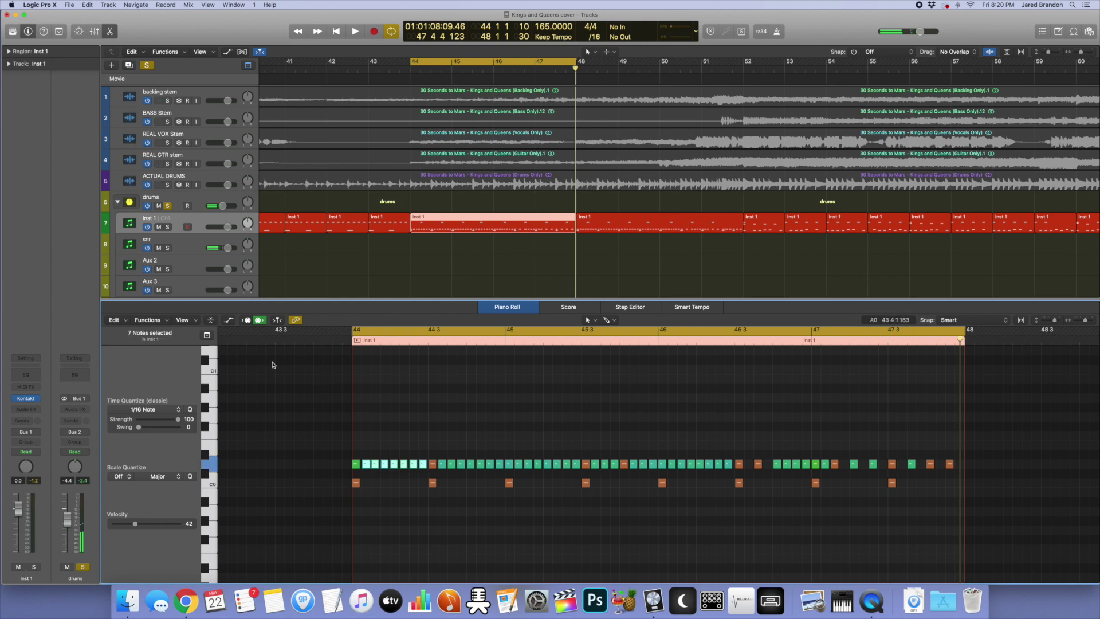
click(148, 319)
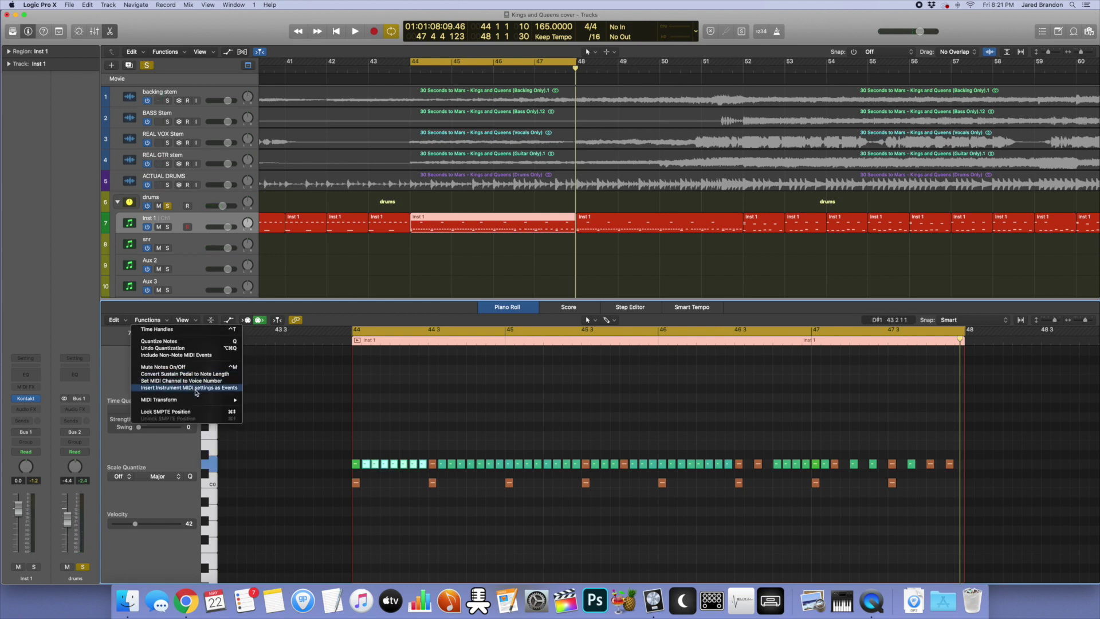
mouse_move(198, 400)
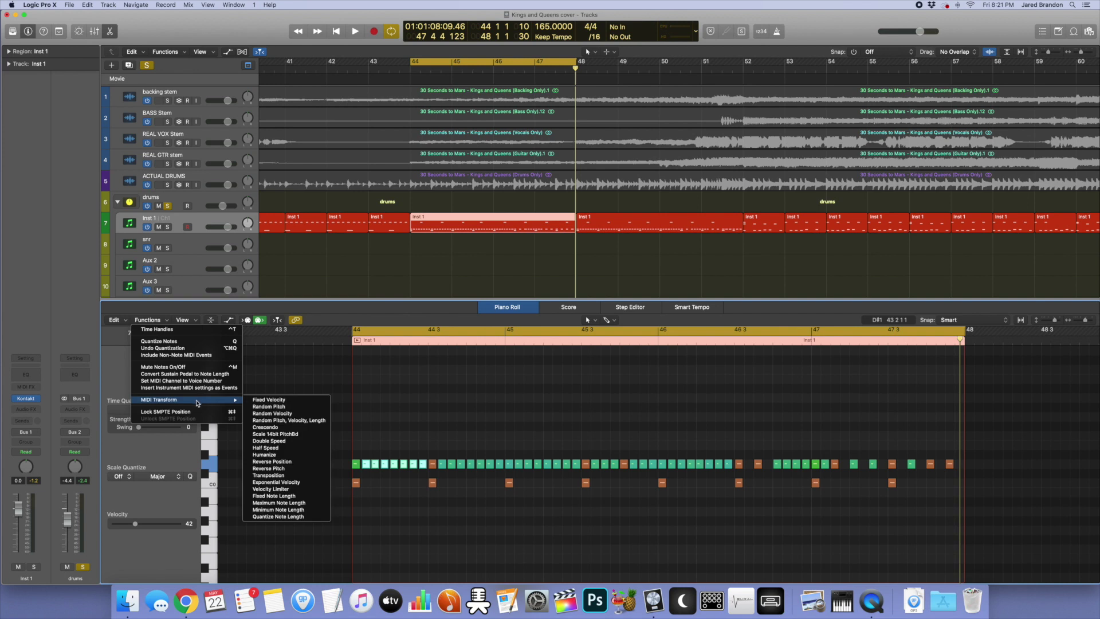
click(281, 413)
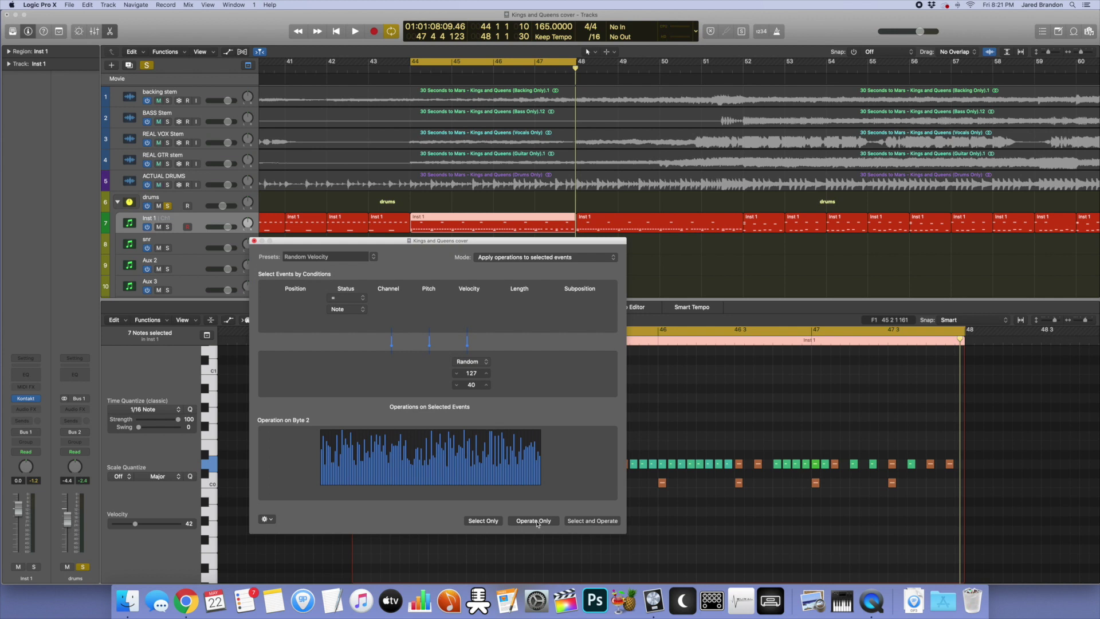
drag(482, 245, 843, 248)
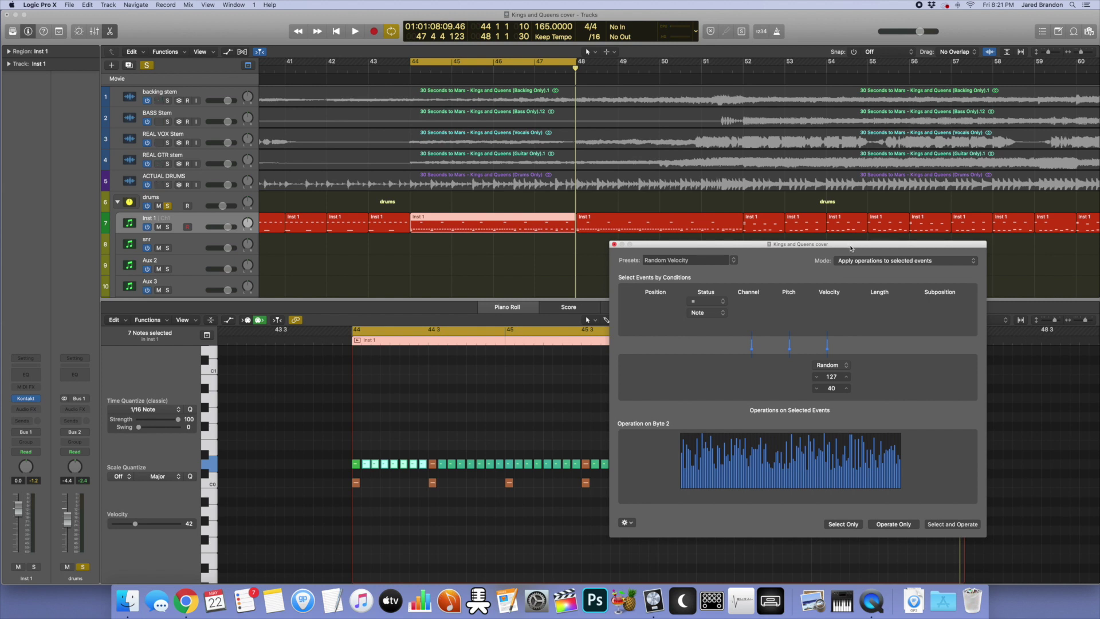
key(super+w)
key(space)
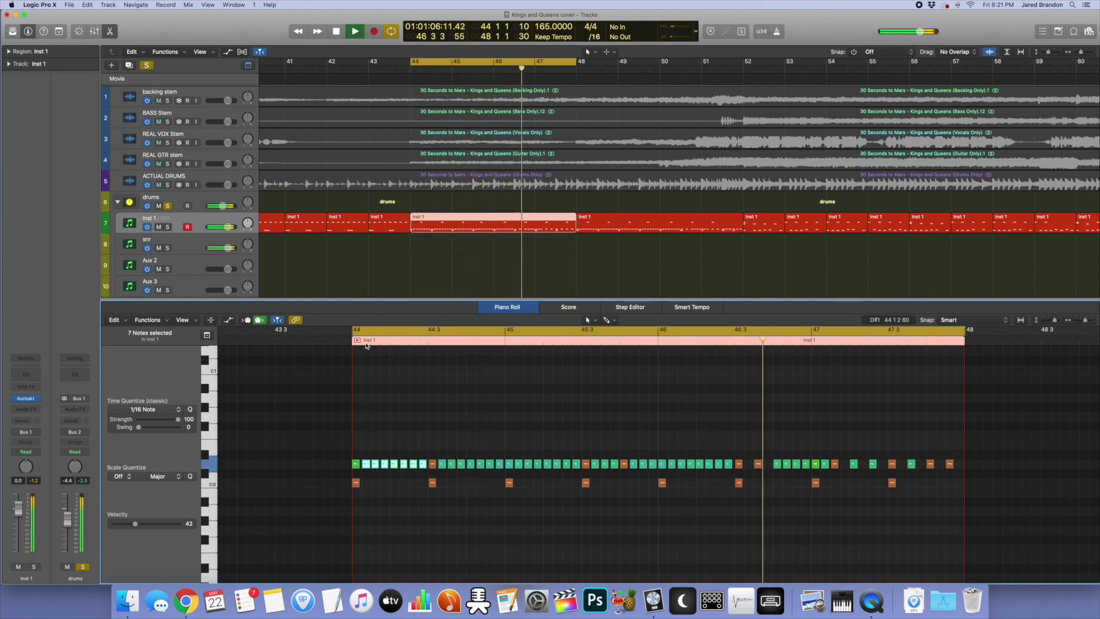
key(space)
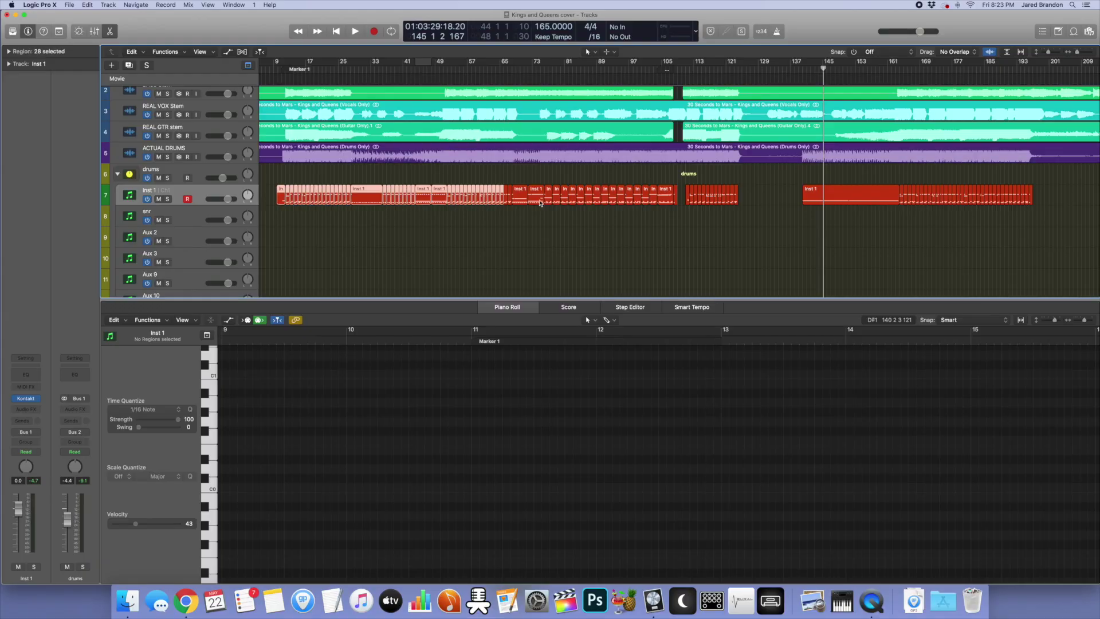
Step: Select all drum regions on the Inst 1 track, enlarge the piano roll and select every note in them
drag(539, 203, 961, 225)
drag(1061, 200, 275, 199)
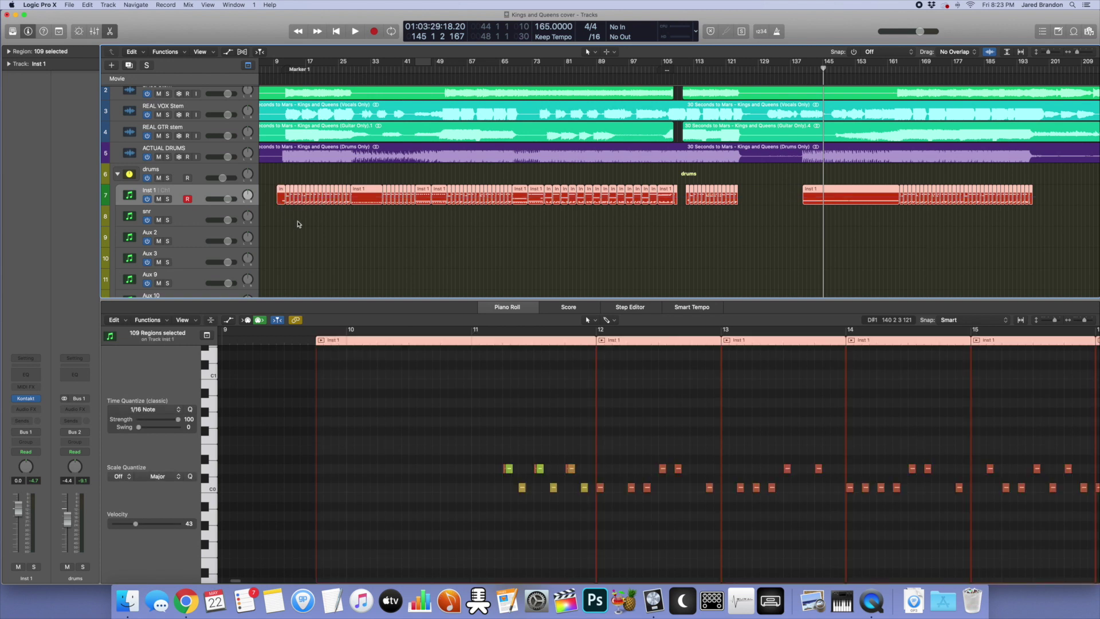
key(e)
key(e)
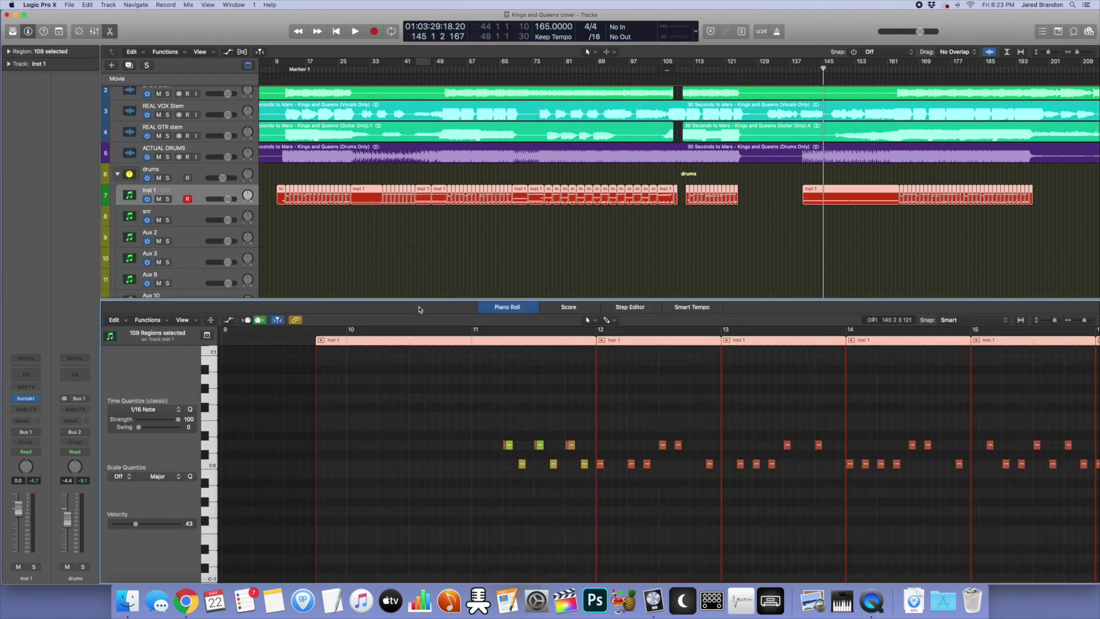
drag(419, 300, 420, 233)
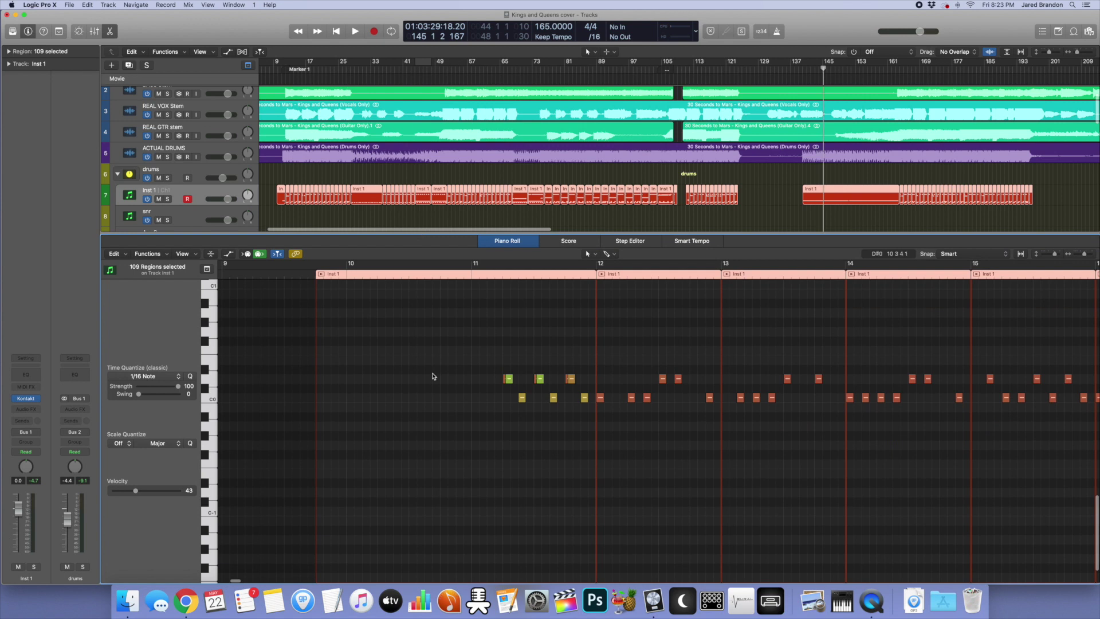
key(super+a)
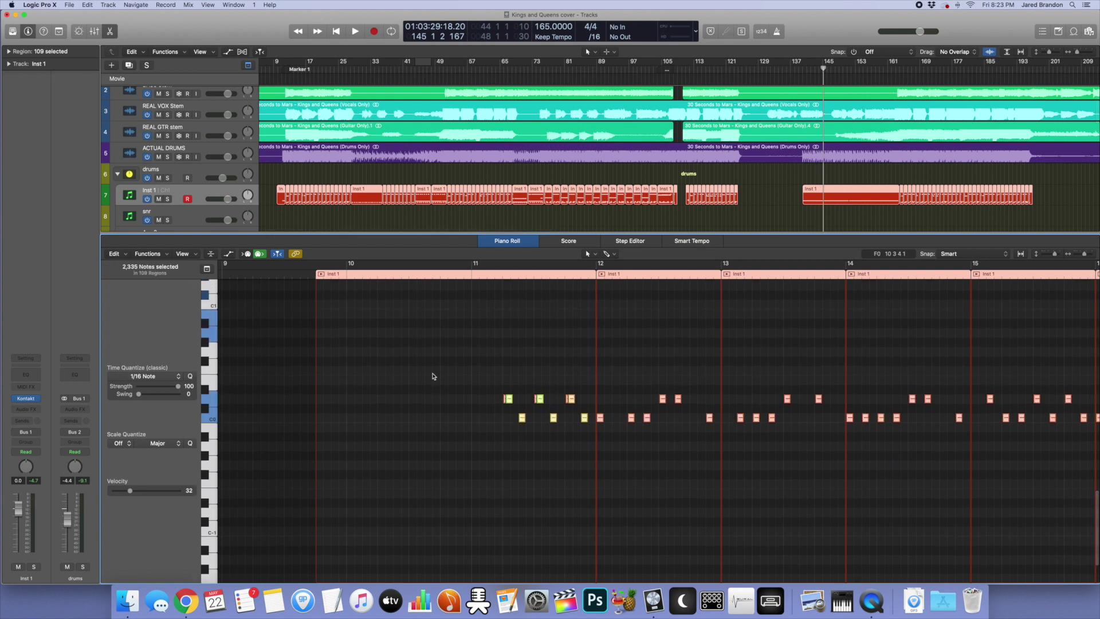
Step: Open the Humanize MIDI transform for all selected notes and review its random position, velocity and length settings
click(159, 255)
mouse_move(171, 334)
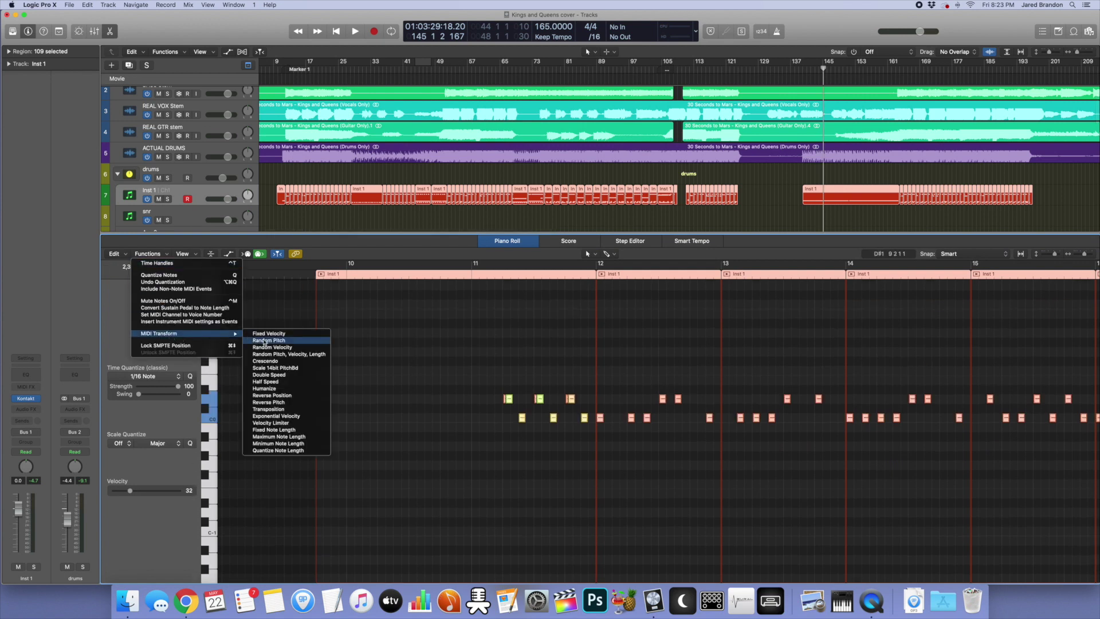
click(269, 389)
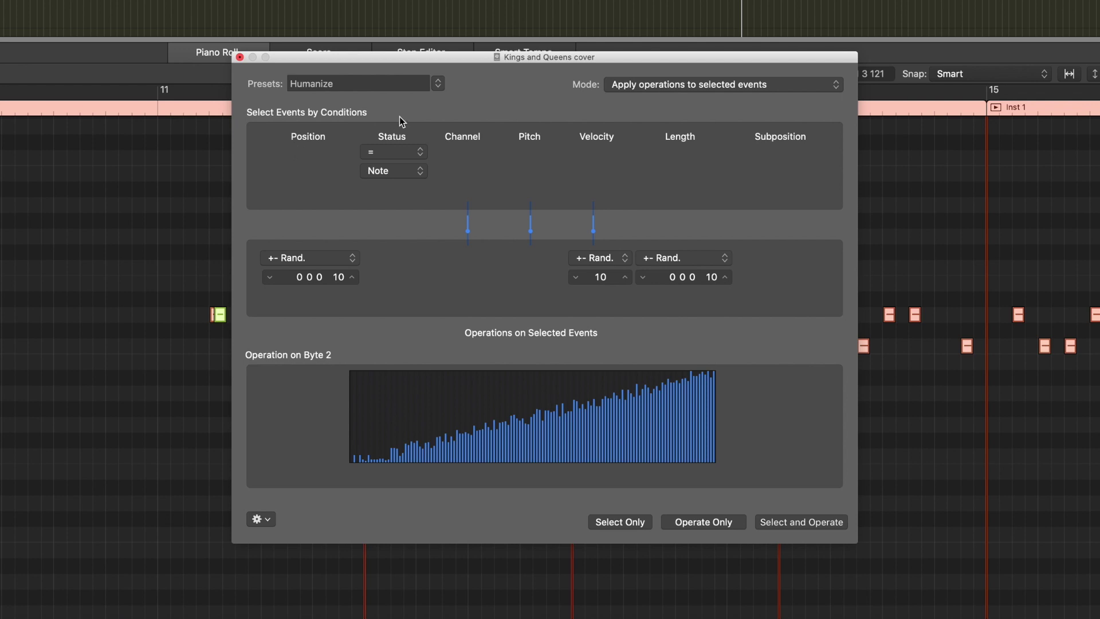
drag(445, 59, 587, 20)
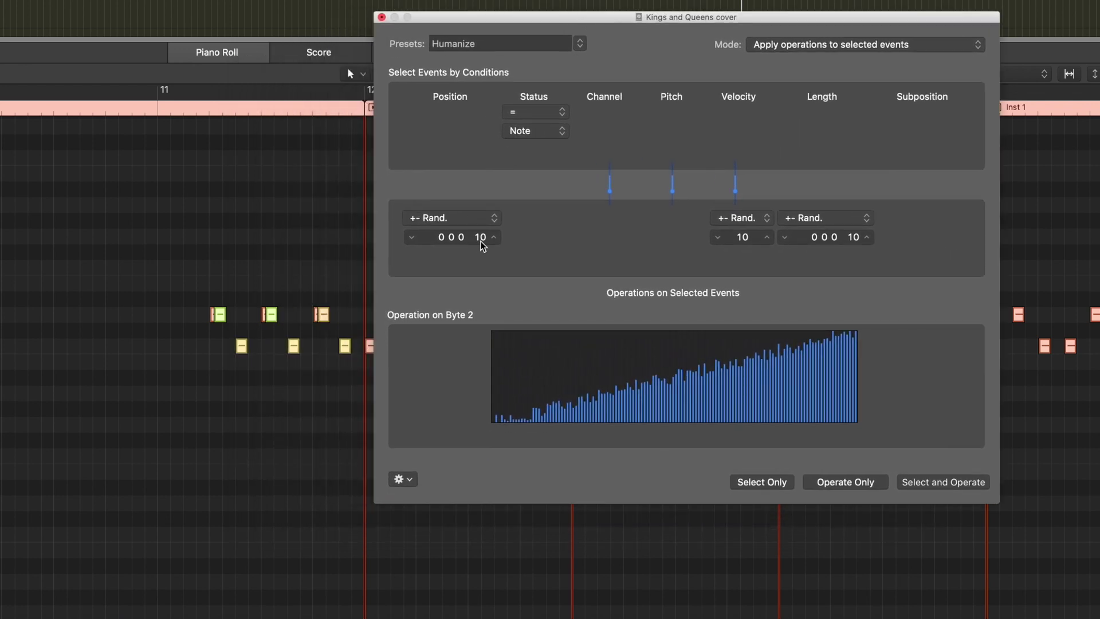
click(441, 225)
click(536, 225)
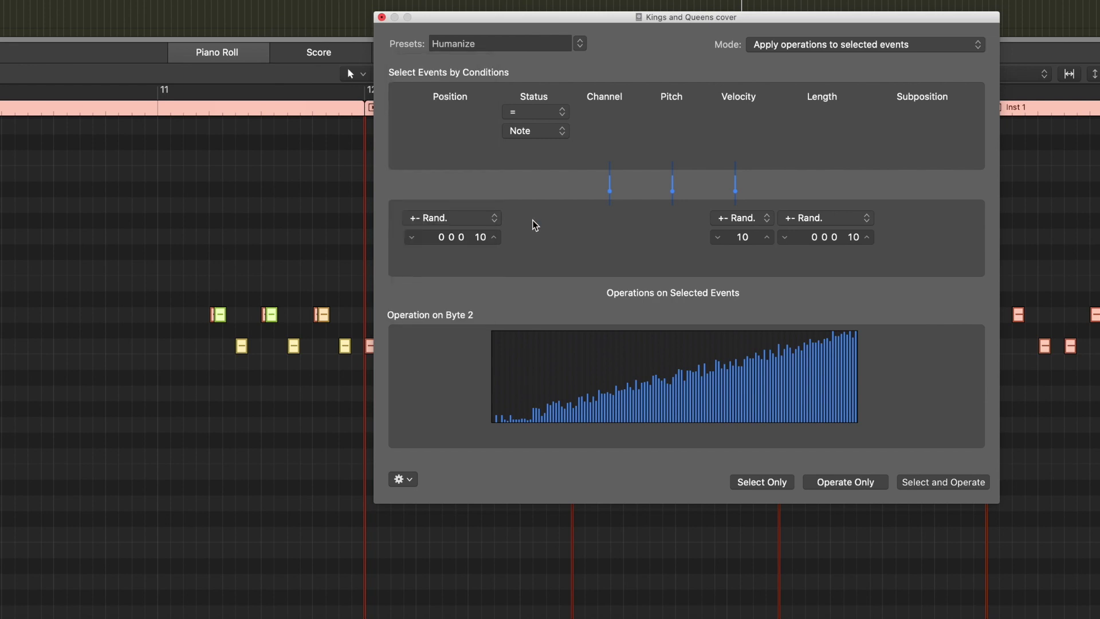
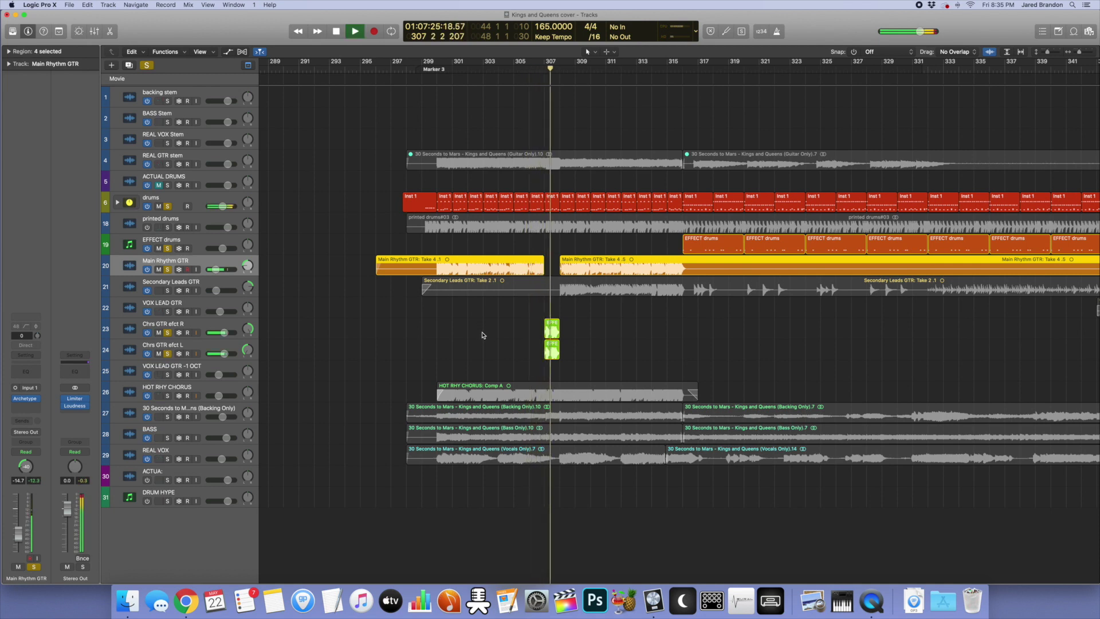
Step: Stop playback and show the Archetype Nolly amp plug-in on the Chrs GTR efct R track
key(space)
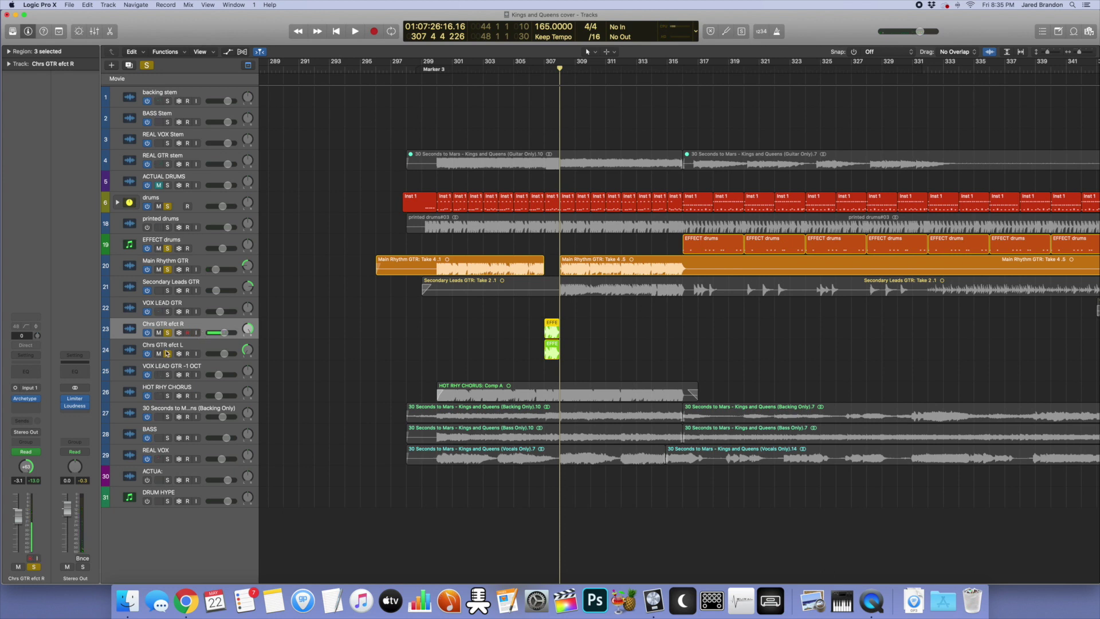
key(v)
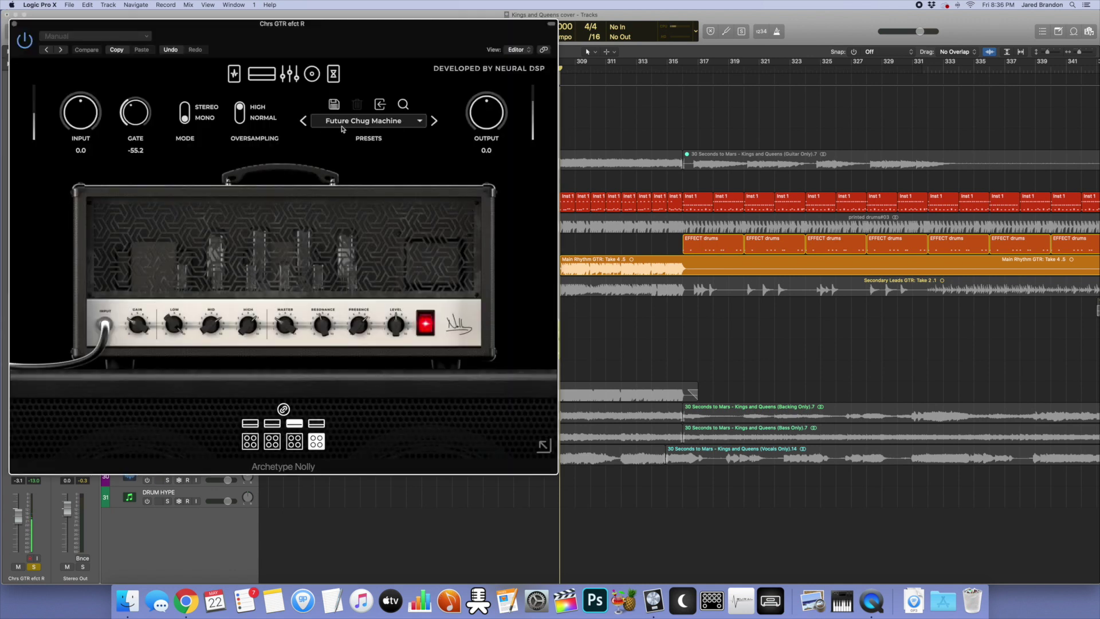
Step: Close the amp plug-in and view the one on the Chrs GTR efct L track
click(14, 24)
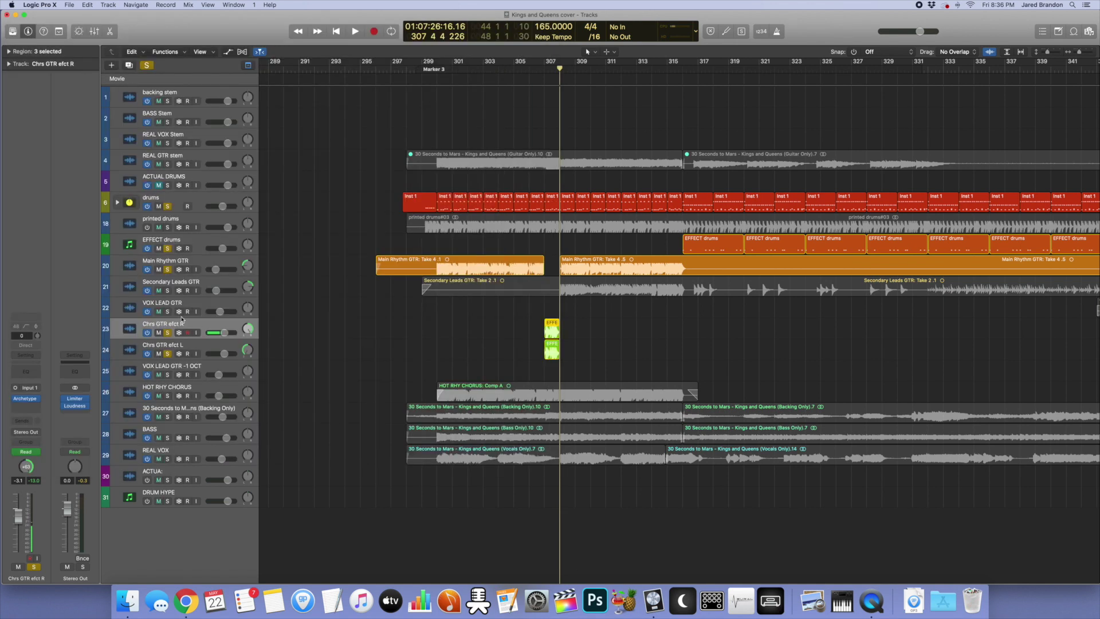
click(207, 344)
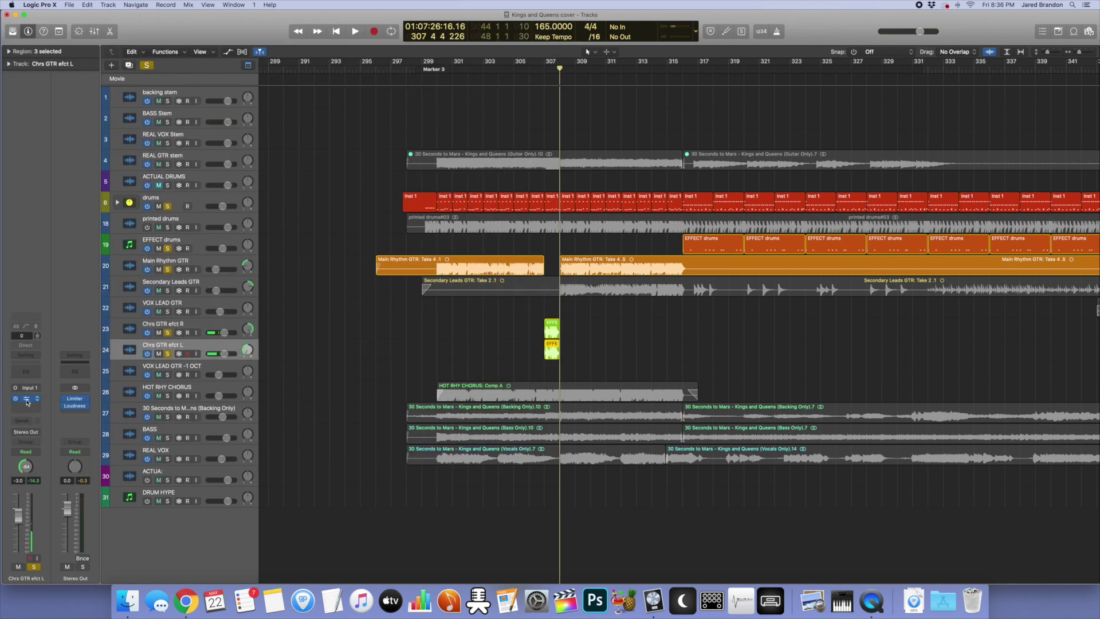
click(26, 399)
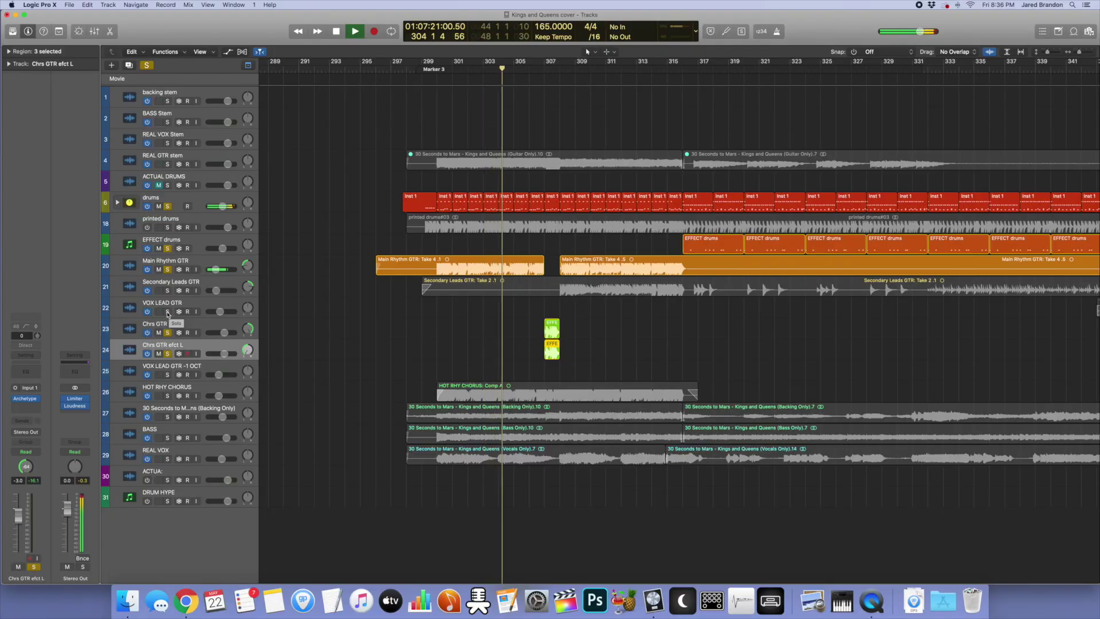
Step: Solo the Secondary Leads GTR track during playback and view its Archetype Plini amp plug-in
click(168, 291)
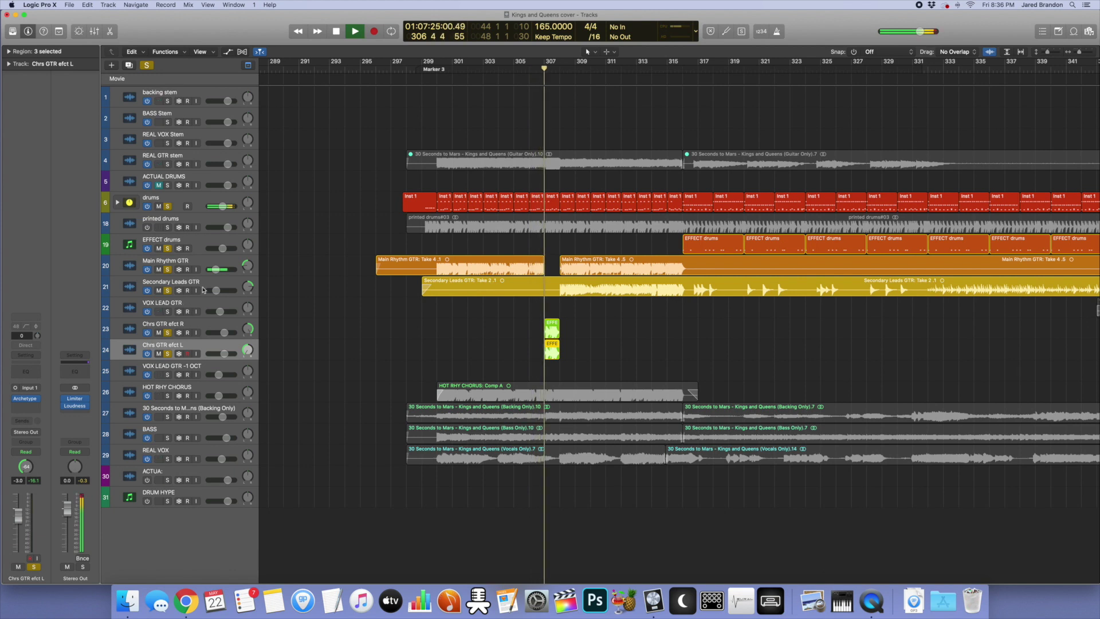
click(177, 283)
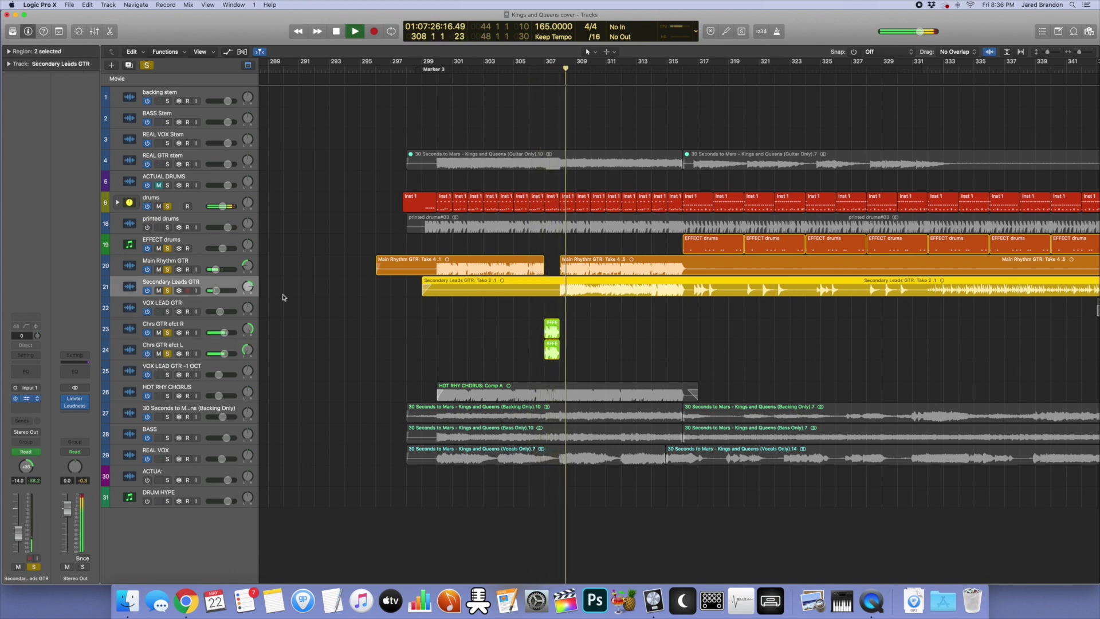
click(27, 400)
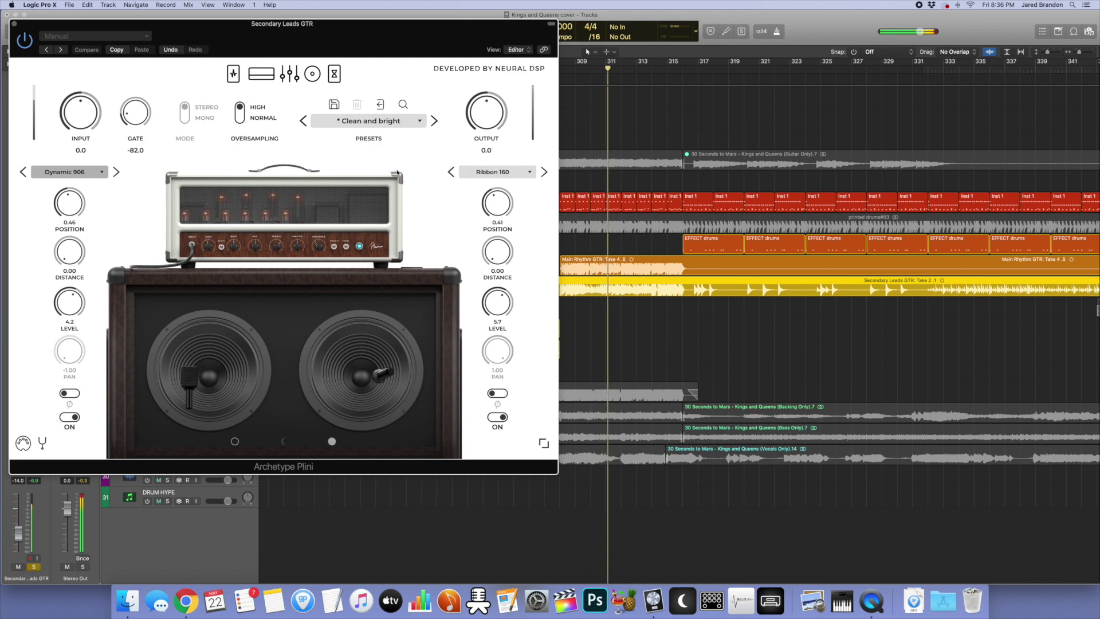
click(15, 25)
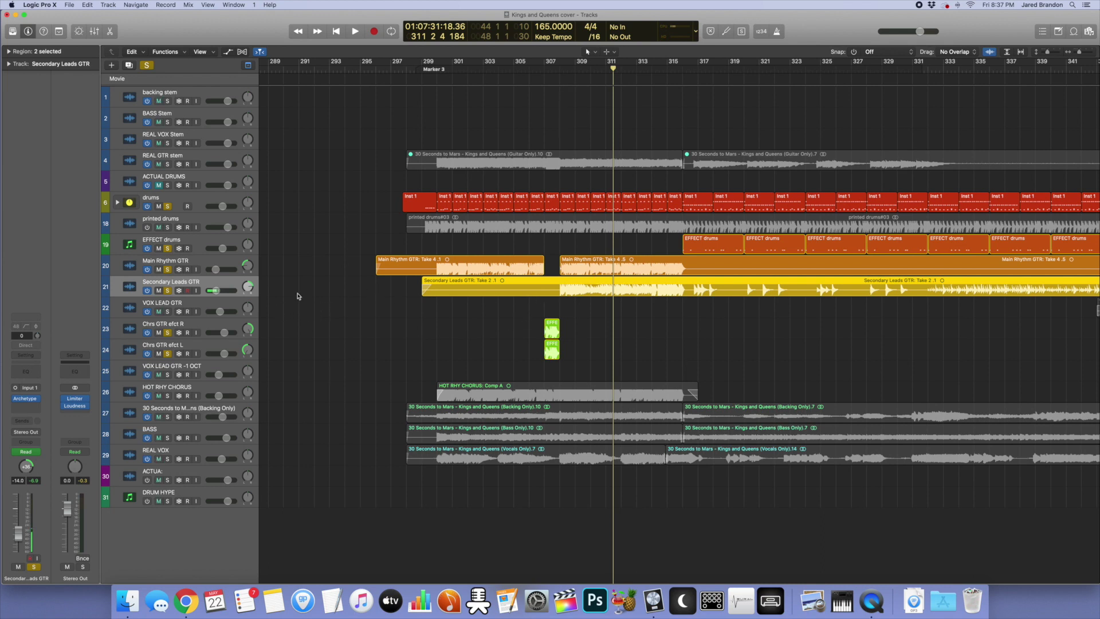
Step: Play the leads, then review the Archetype Plini amp, equalizer, compressor and overdrive pedals, and delay and reverb pedals on Secondary Leads GTR
key(space)
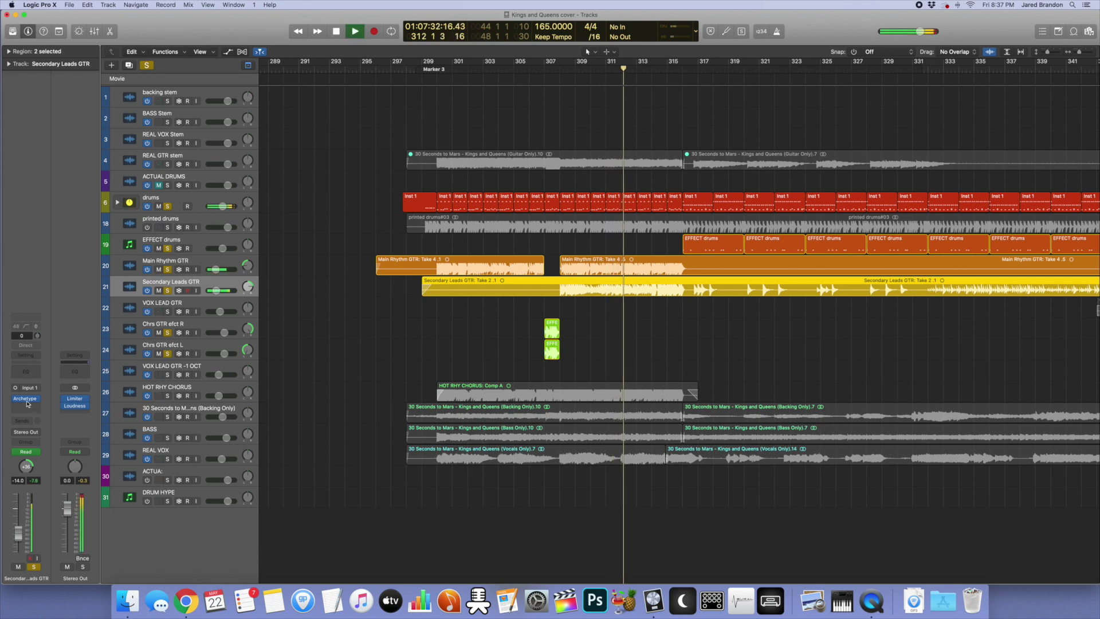
key(v)
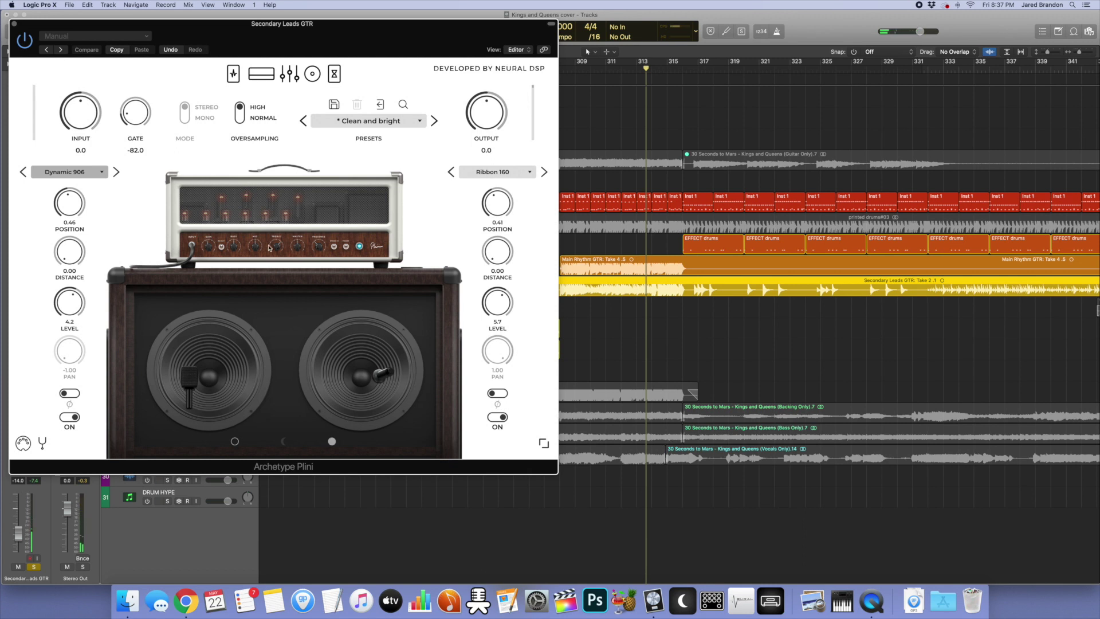
click(289, 81)
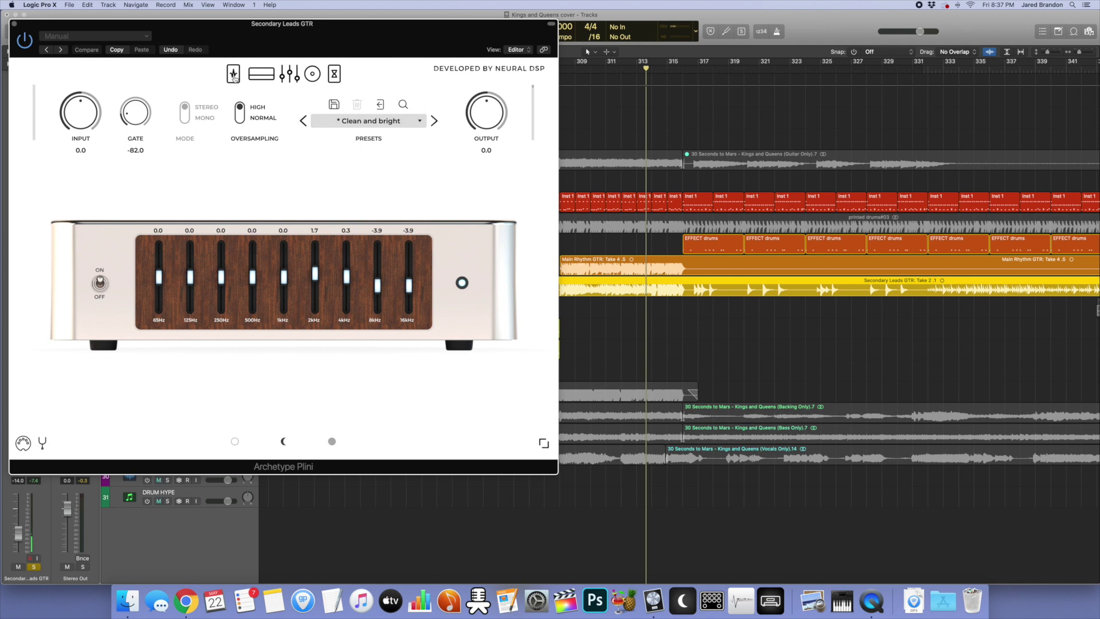
click(234, 77)
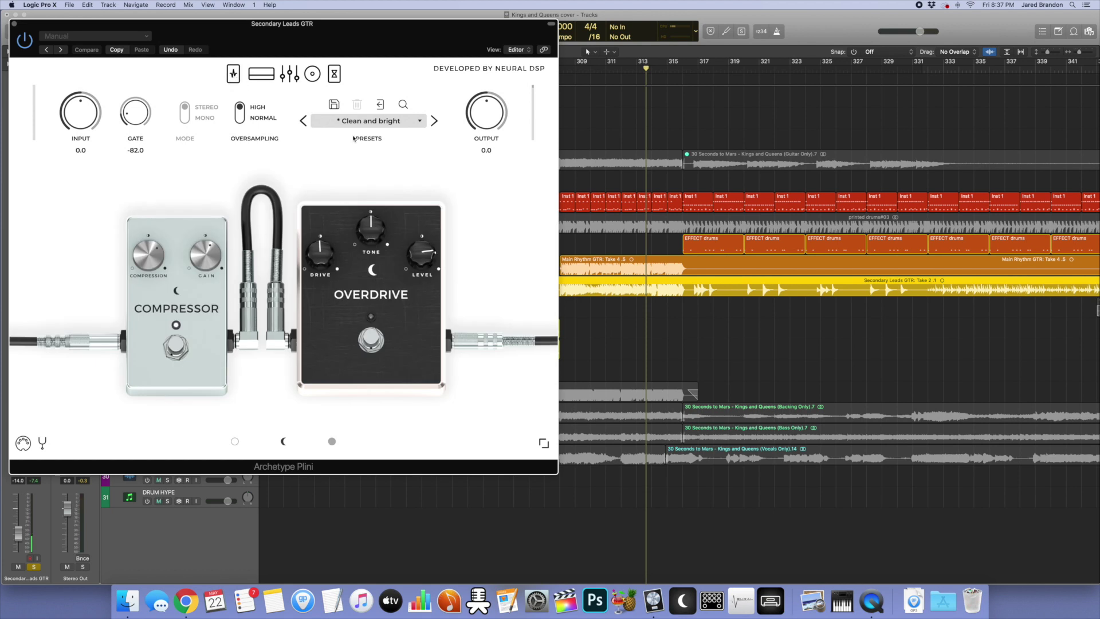
click(317, 77)
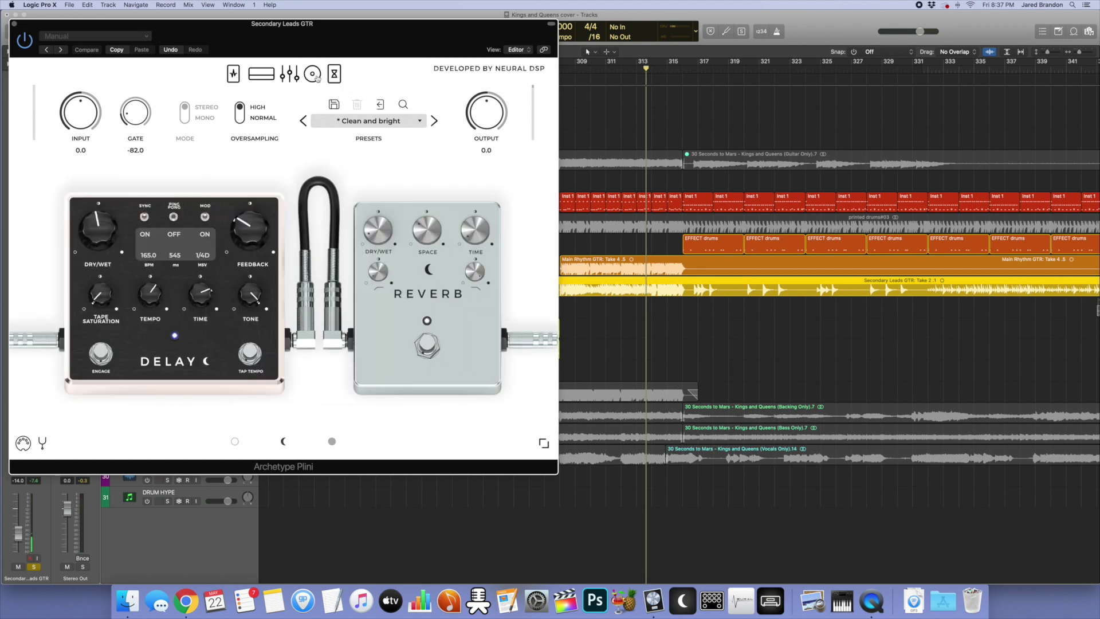
click(316, 77)
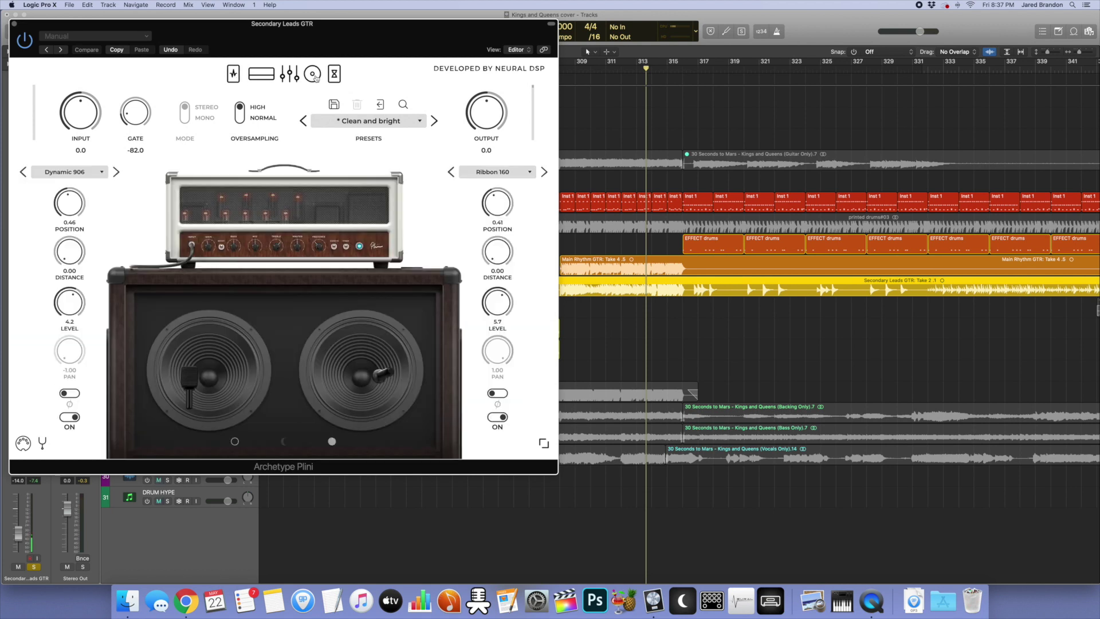
click(14, 26)
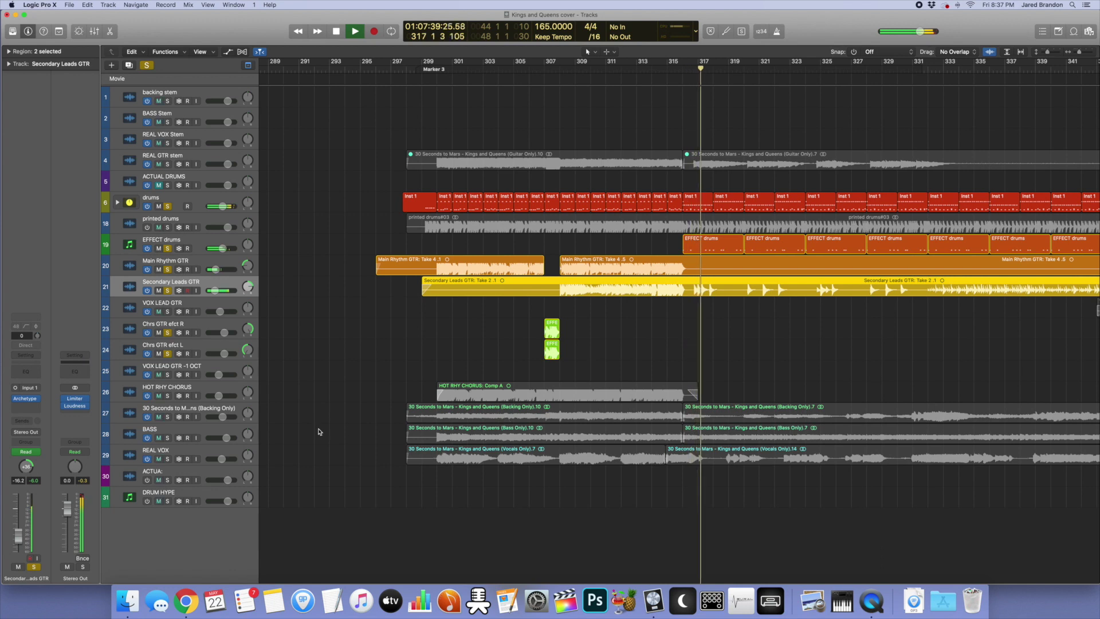
Step: Add the BASS and HOT RHY CHORUS tracks to the solo and play from bar 299
click(168, 438)
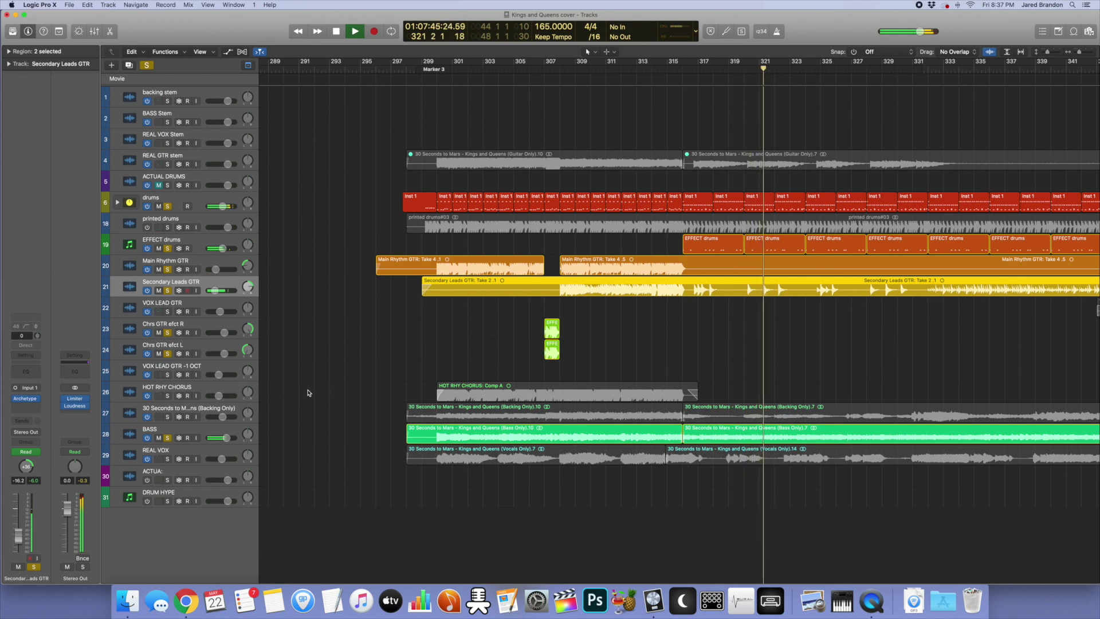
key(space)
click(429, 68)
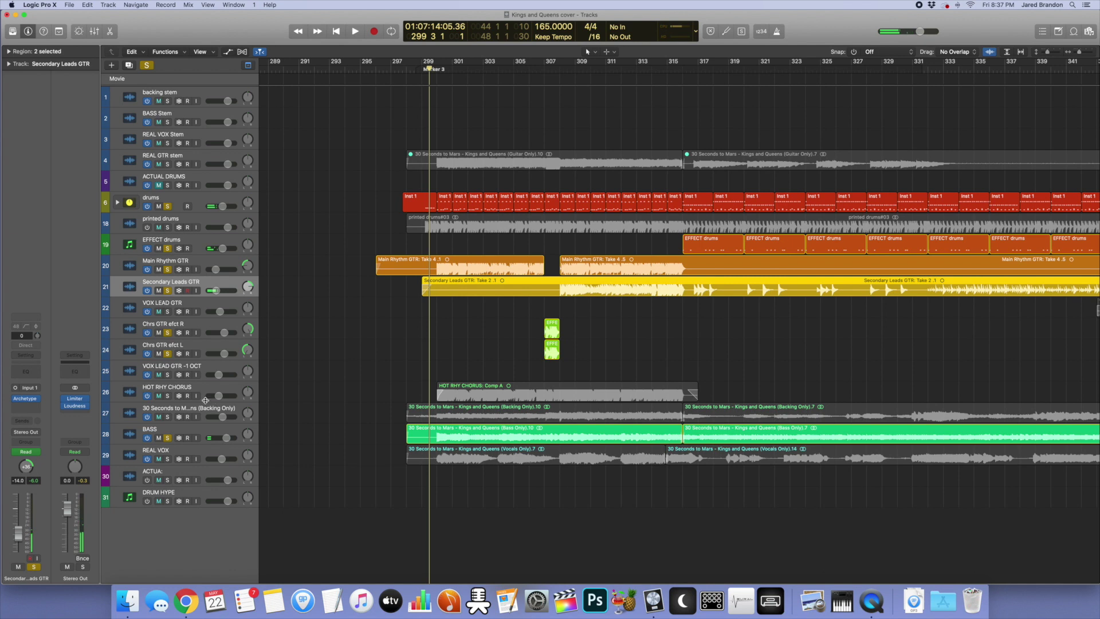
click(167, 396)
key(space)
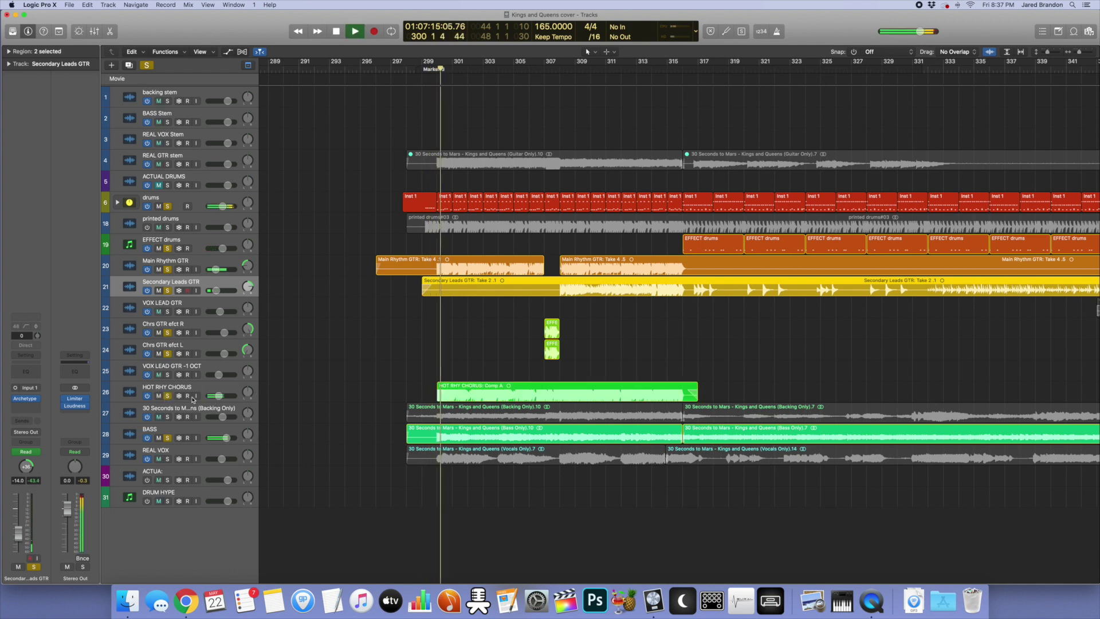
Step: Unsolo the drums, the other guitars and BASS to hear HOT RHY CHORUS alone, then stop playback
click(167, 353)
drag(167, 332, 168, 206)
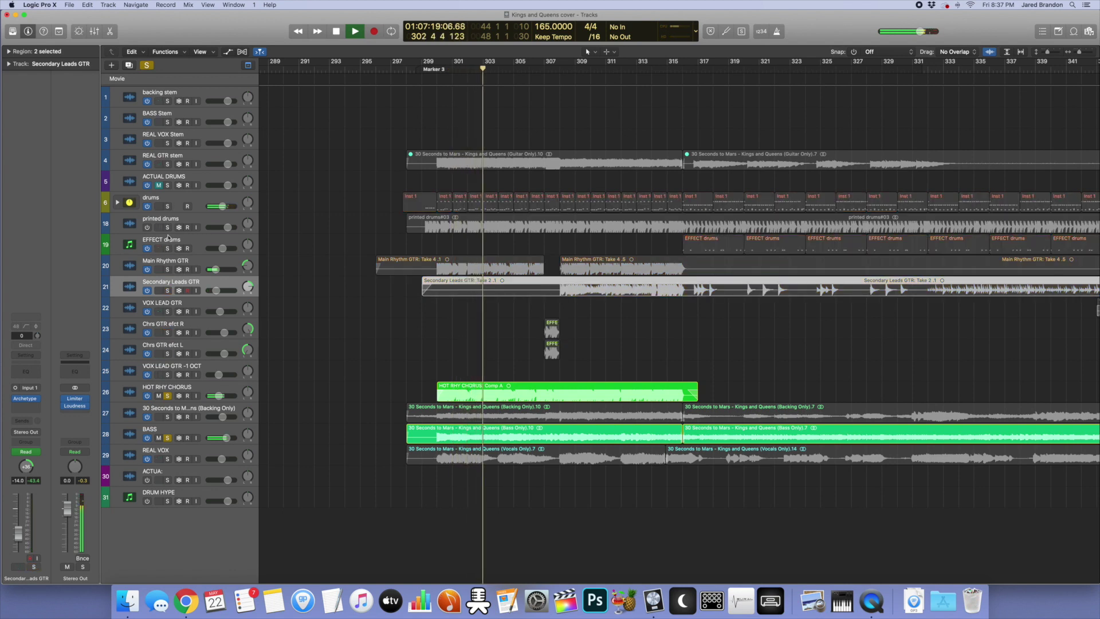
click(167, 438)
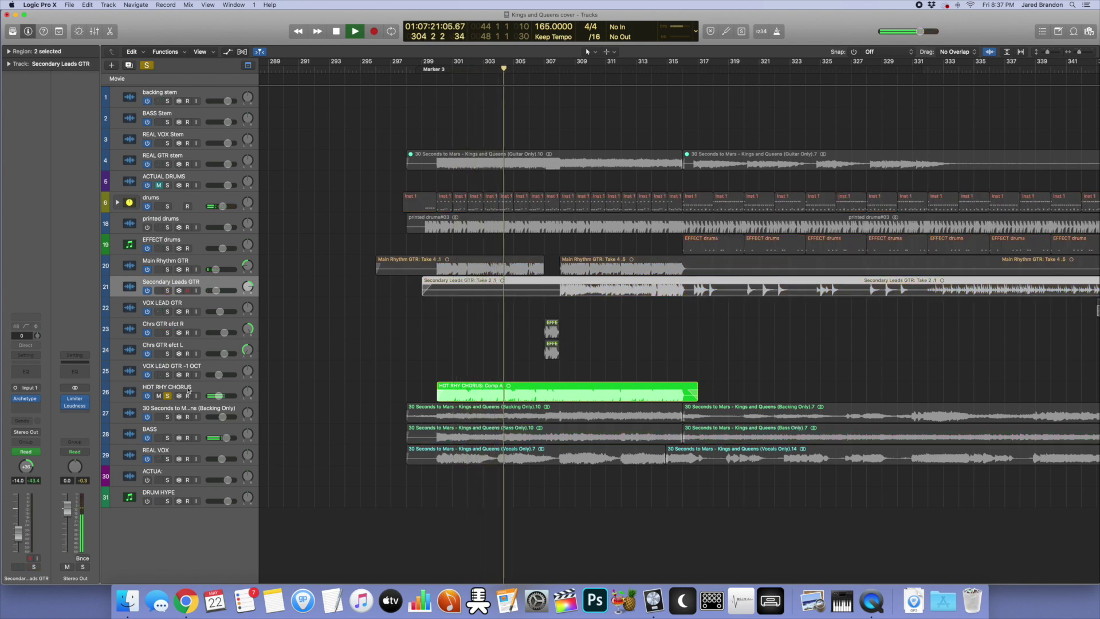
key(space)
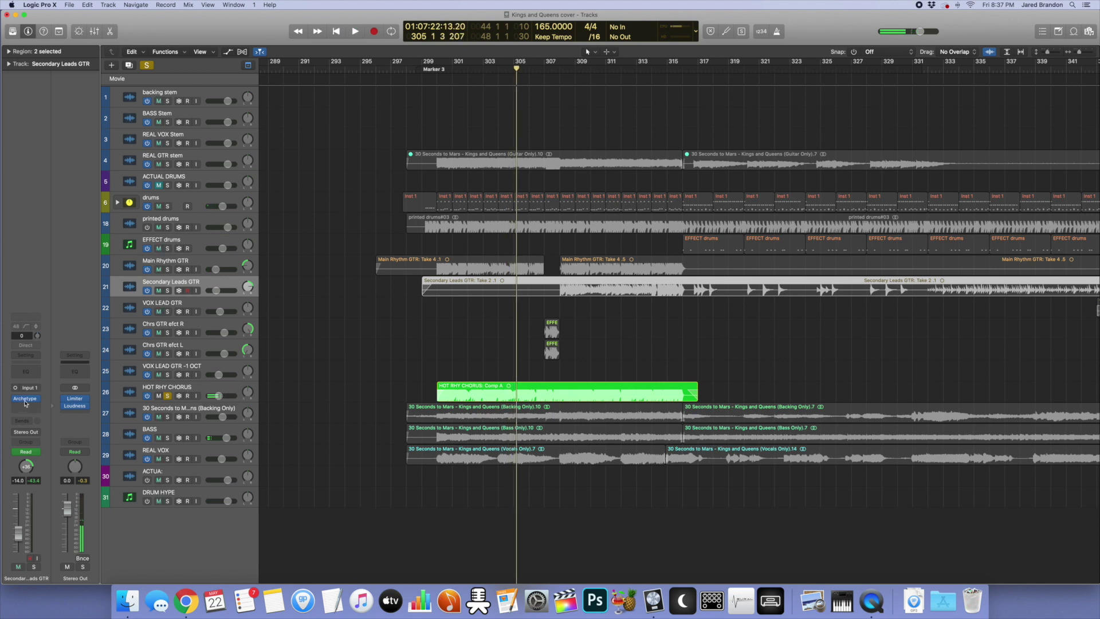
Step: Show the Archetype Plini amp plug-in on the HOT RHY CHORUS track and play the part through it
key(v)
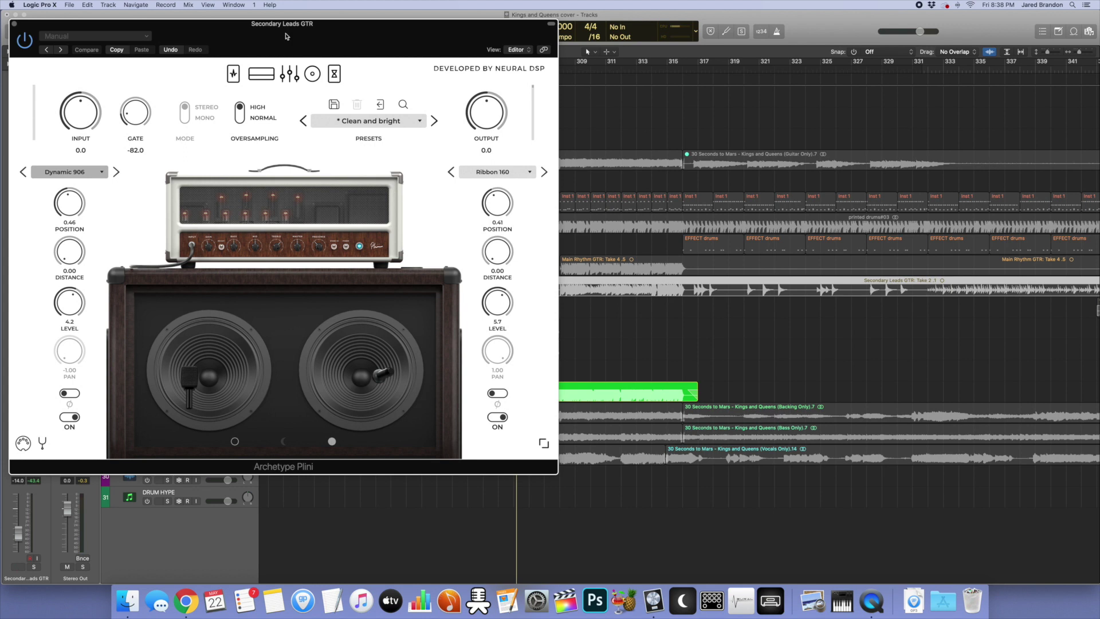
click(15, 25)
click(197, 392)
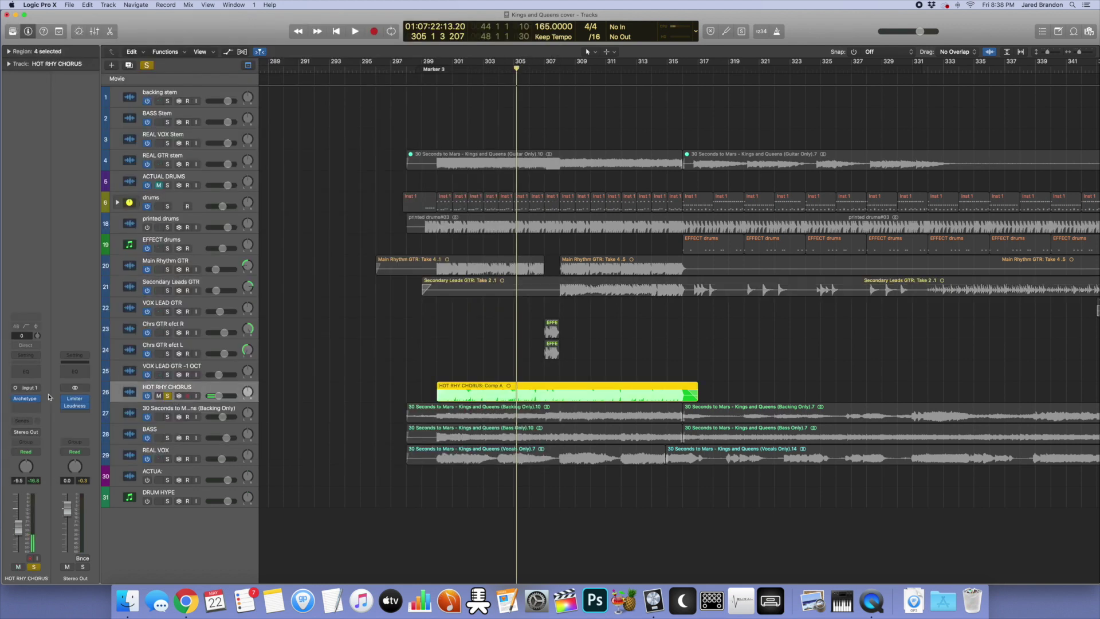
key(v)
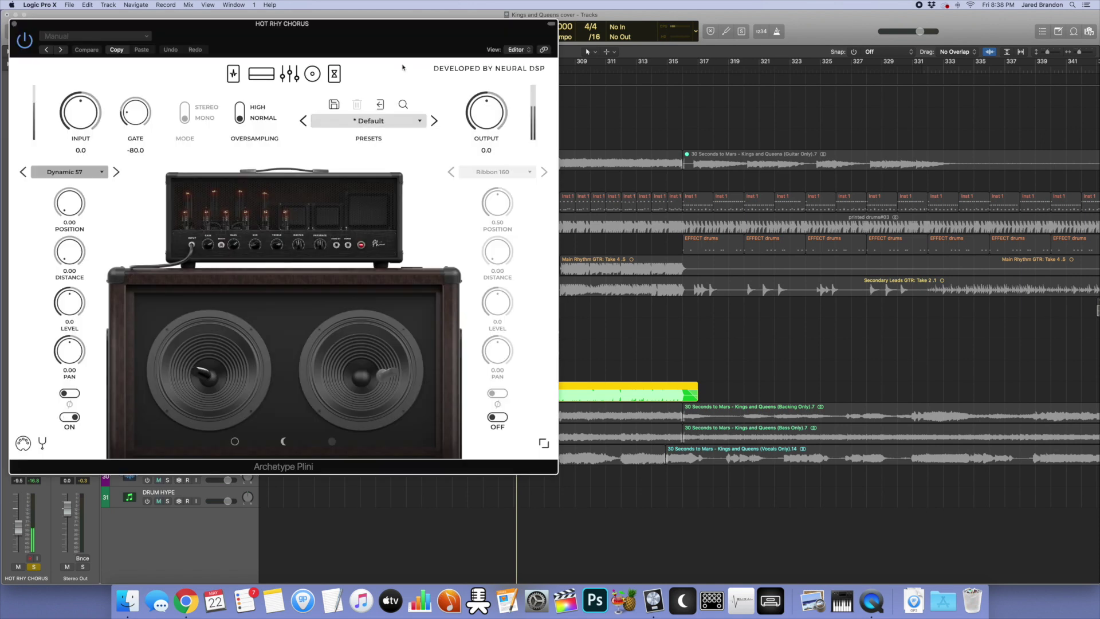
key(space)
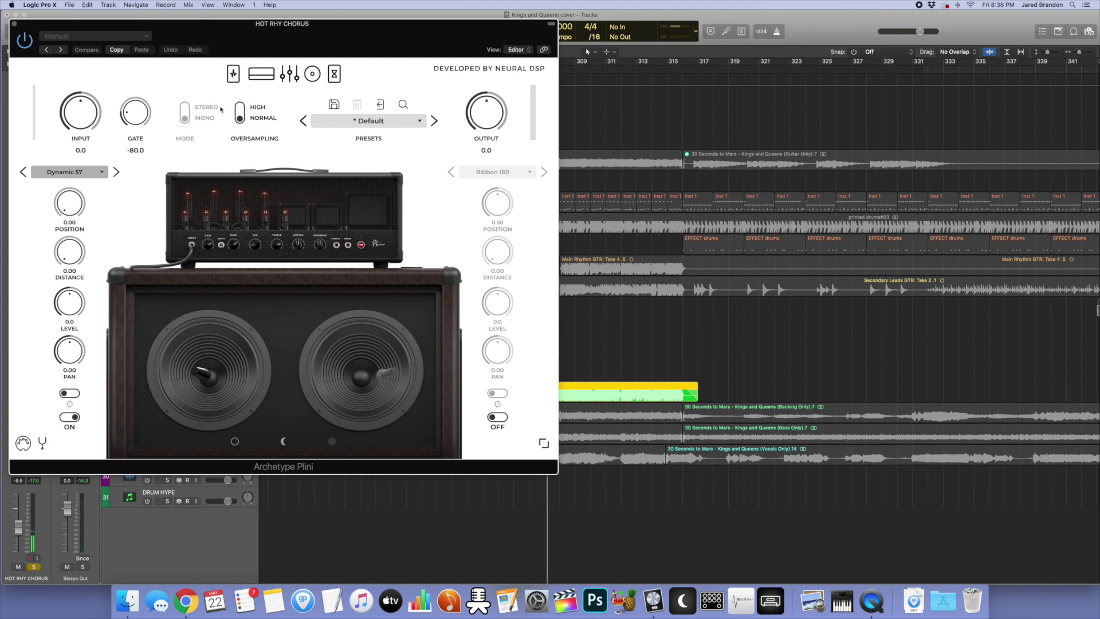
Step: Review the HOT RHY CHORUS plug-in's compressor and overdrive pedals, equalizer, and delay and reverb pedals, then close it
click(229, 84)
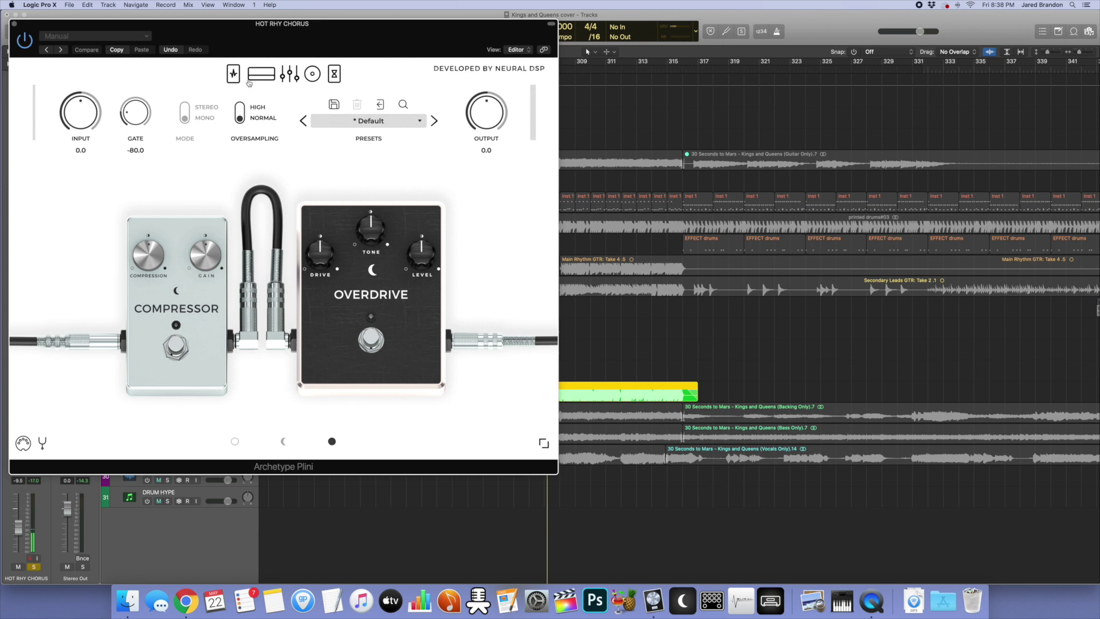
click(293, 81)
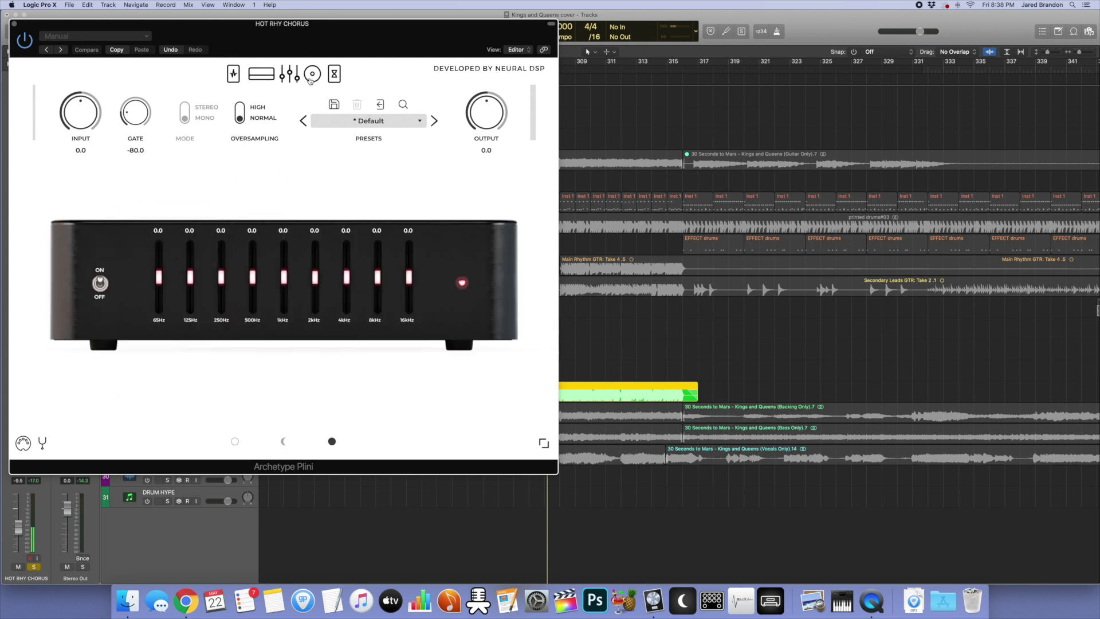
click(310, 81)
click(334, 76)
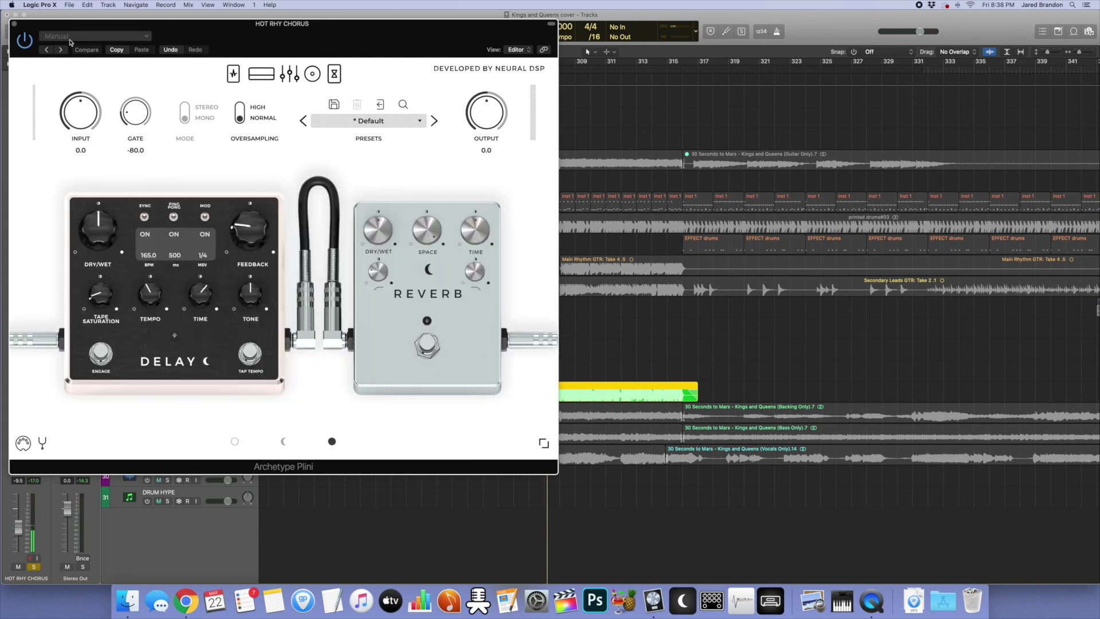
click(14, 24)
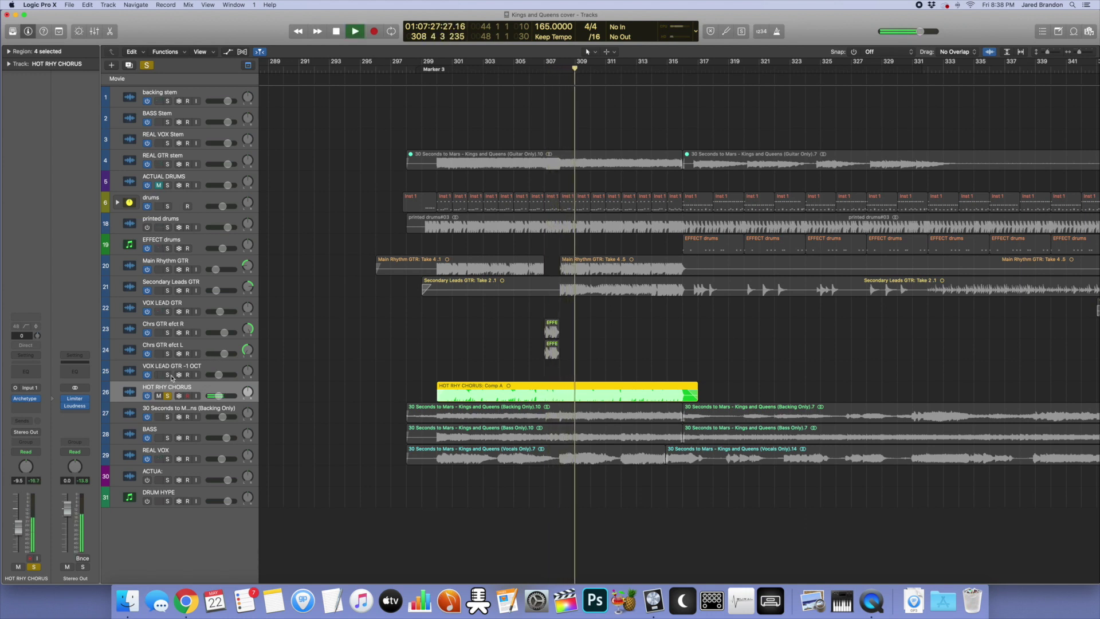
Step: Switch the solo from HOT RHY CHORUS to the Backing Only track and play it from around bar 300
key(space)
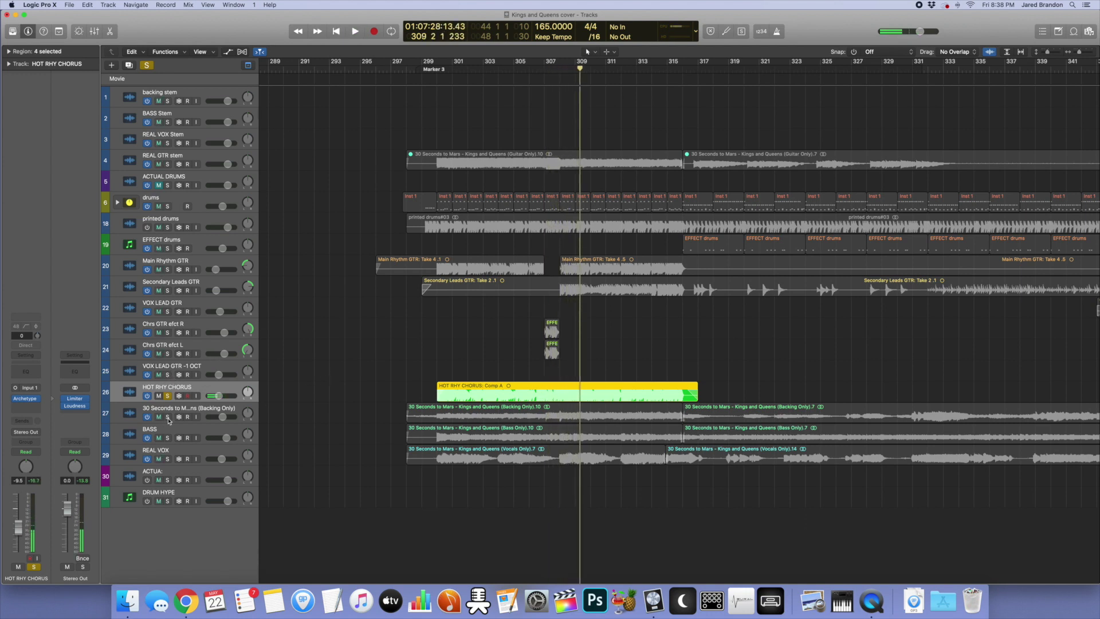
click(167, 417)
click(167, 396)
key(space)
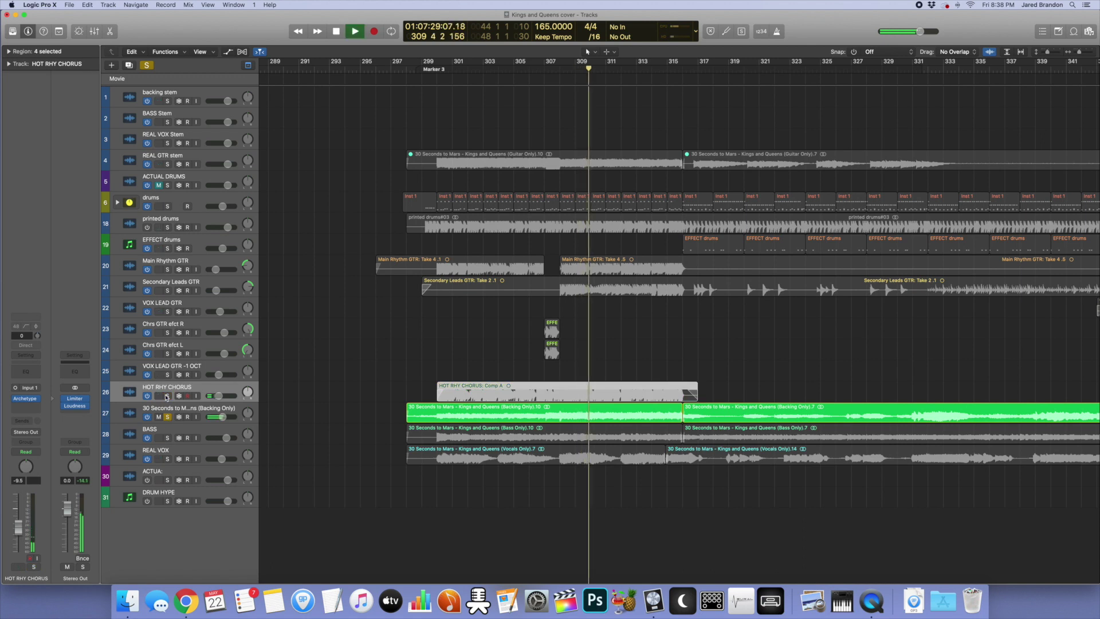
click(445, 86)
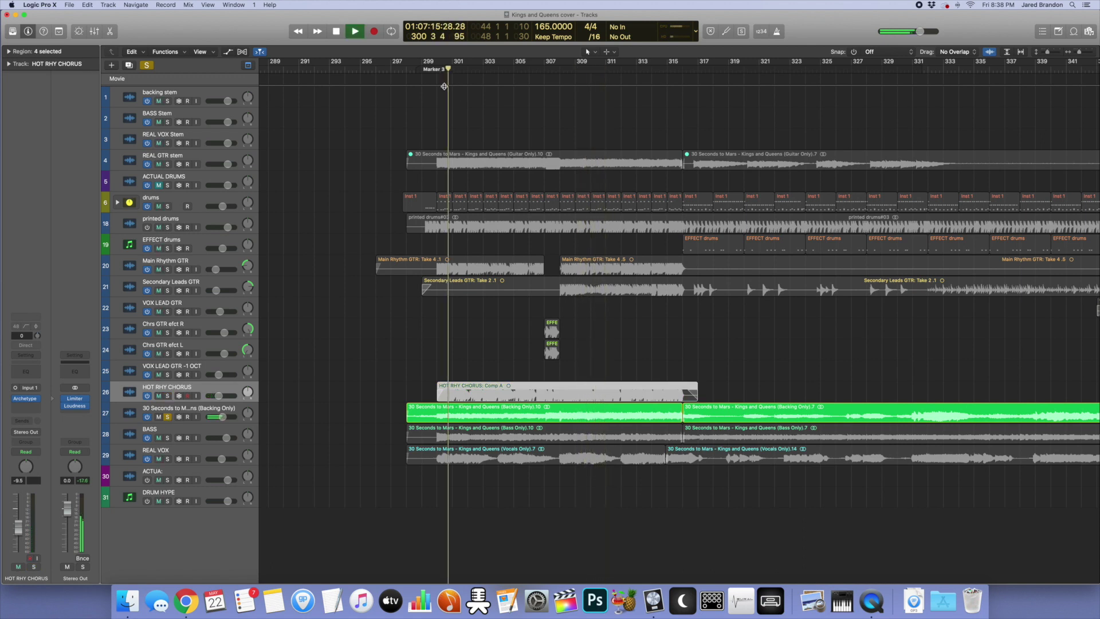
key(space)
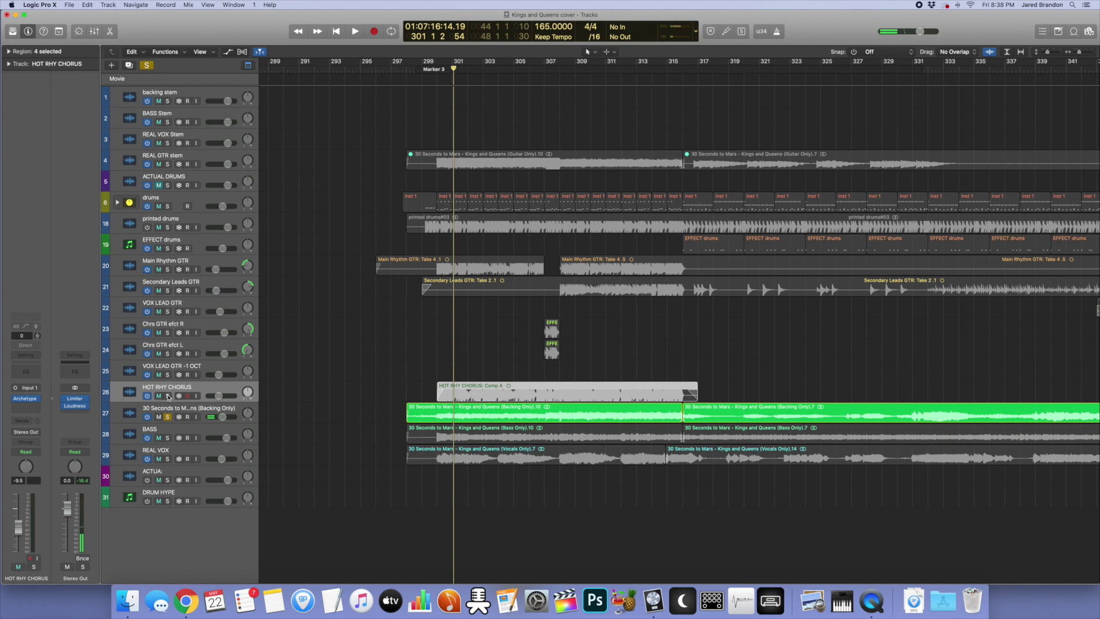
Step: Solo BASS, all the guitar tracks, EFFECT drums and drums along with the backing, leaving printed drums out, and play the mix
click(168, 439)
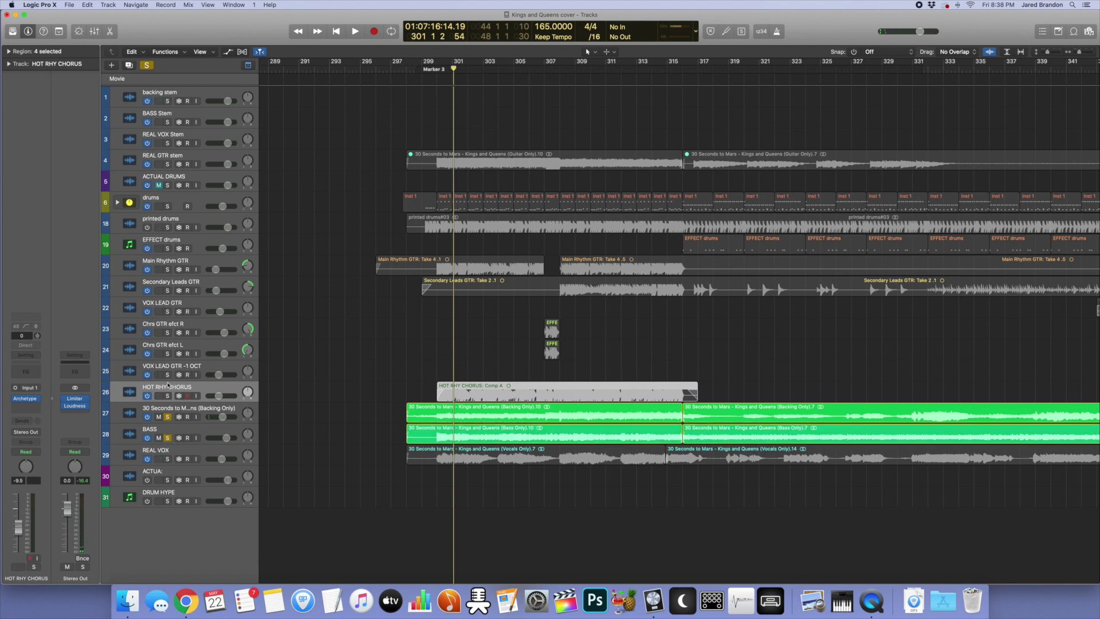
drag(168, 398, 168, 228)
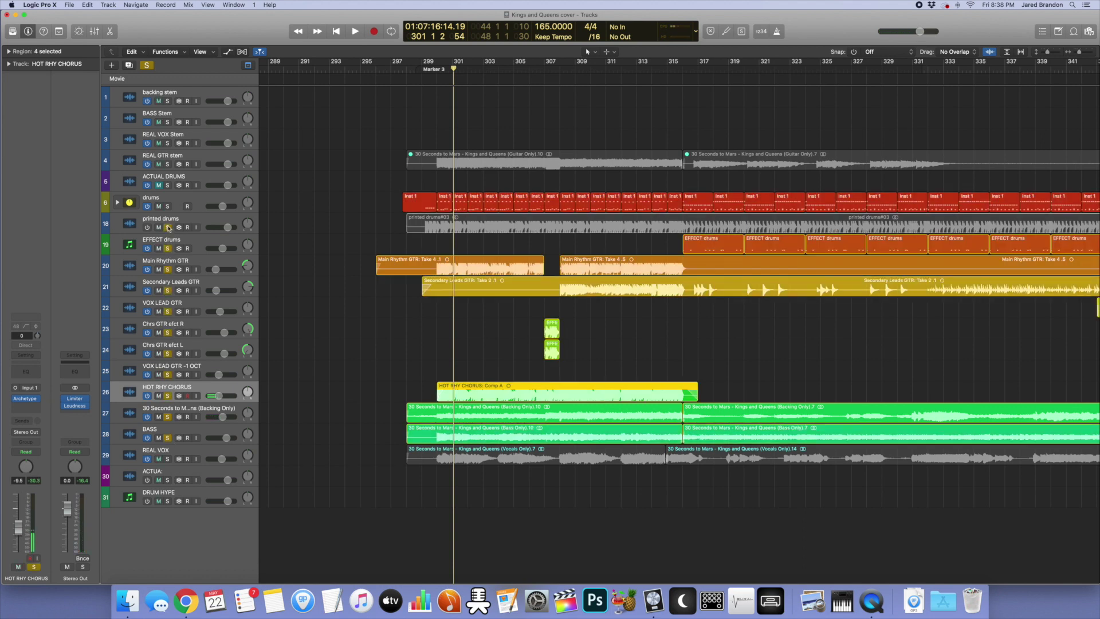
click(172, 202)
key(space)
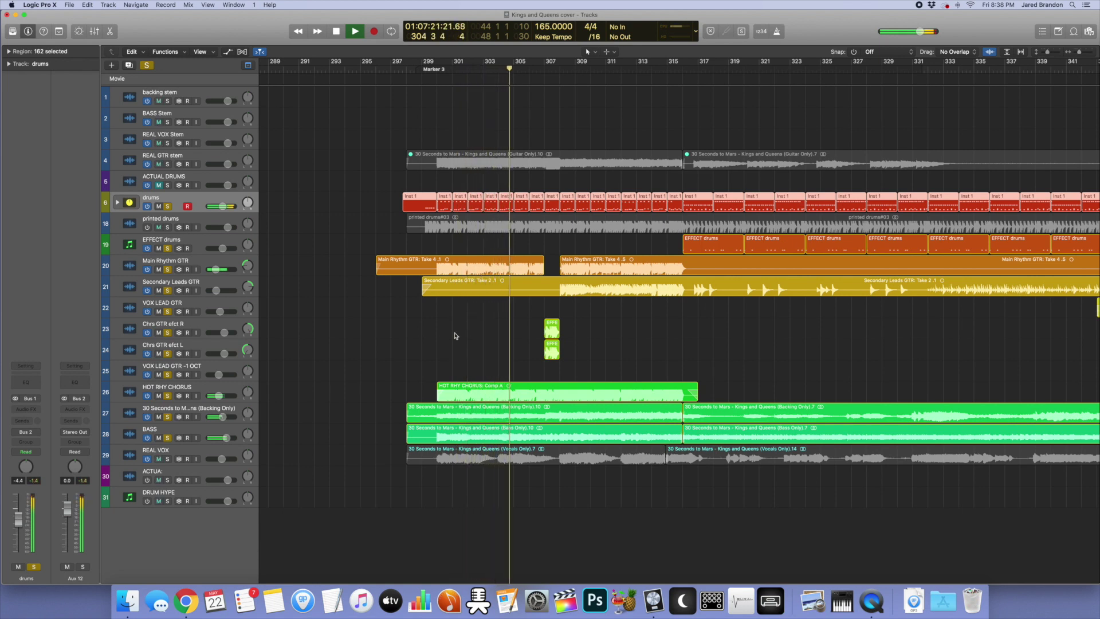
Step: Unsolo Main Rhythm GTR, Secondary Leads GTR, both Chrs GTR efct tracks, HOT RHY CHORUS and Backing Only, and play from around bar 345
key(space)
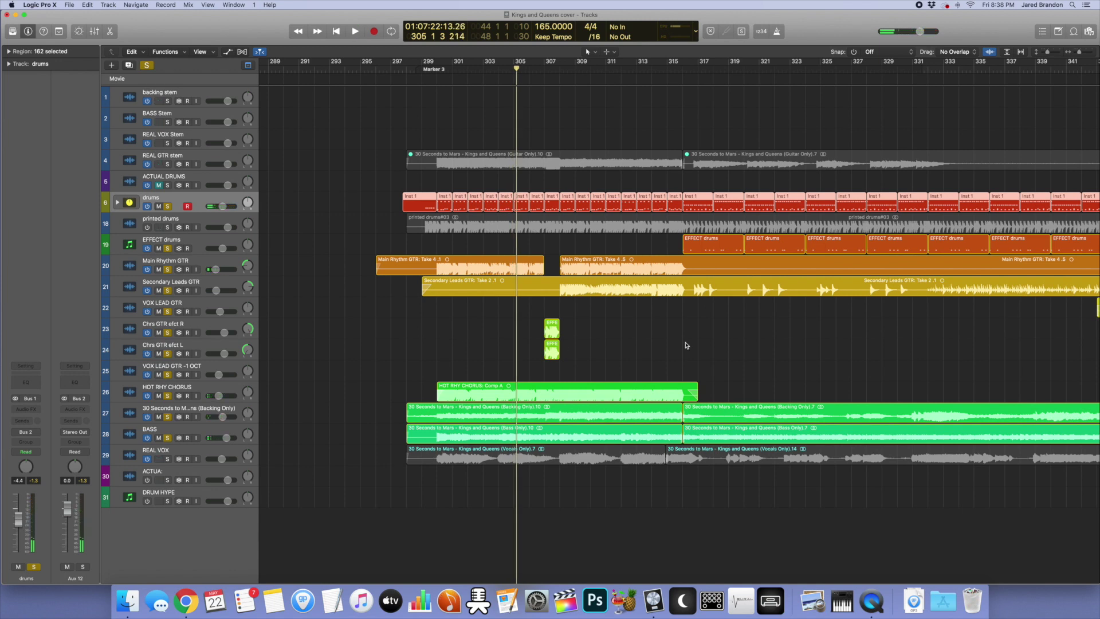
scroll(686, 345, right, 15)
scroll(686, 345, right, 1)
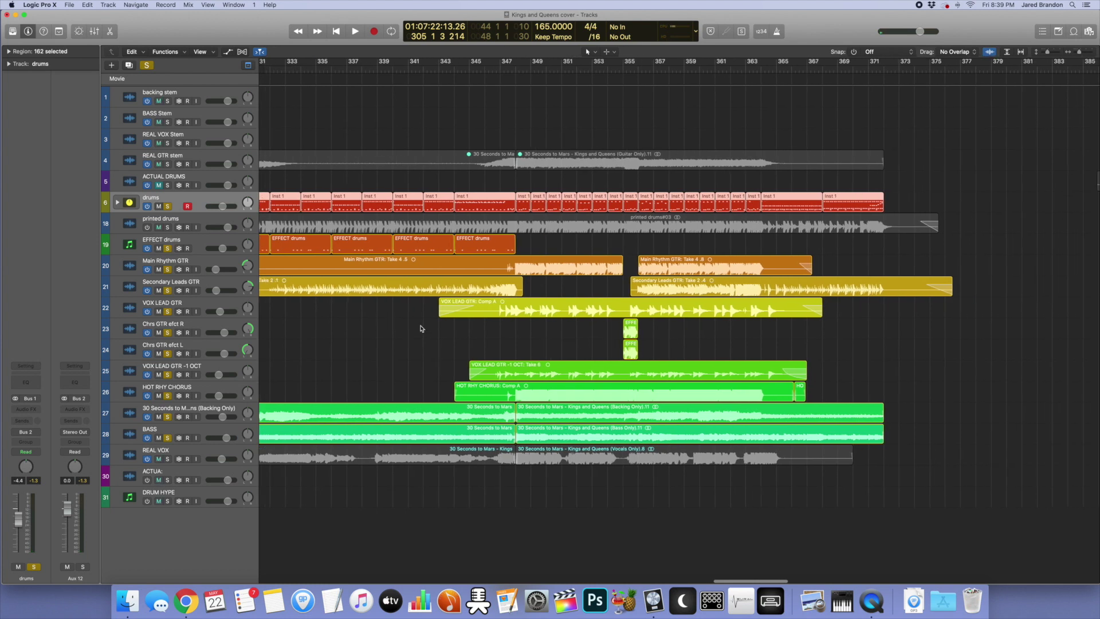
click(167, 270)
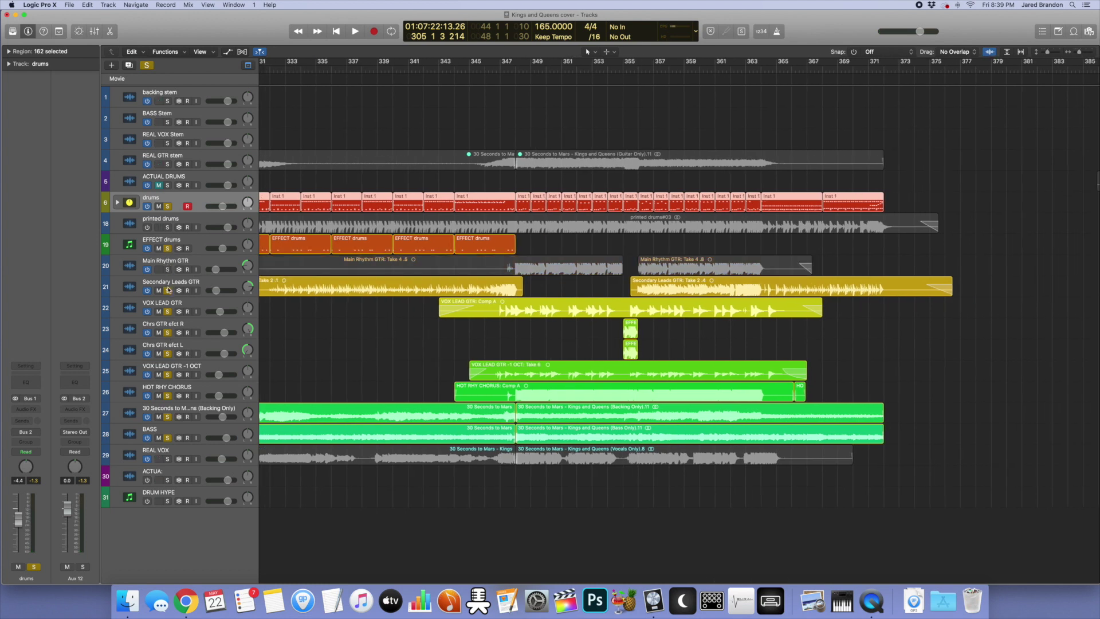
click(168, 291)
click(167, 332)
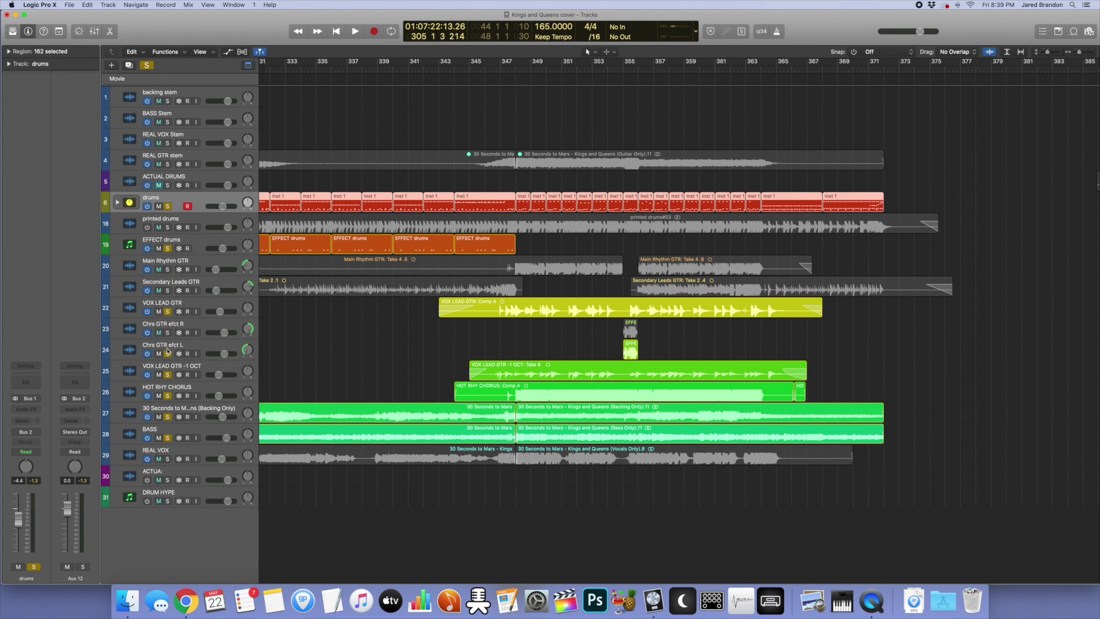
click(168, 396)
click(168, 413)
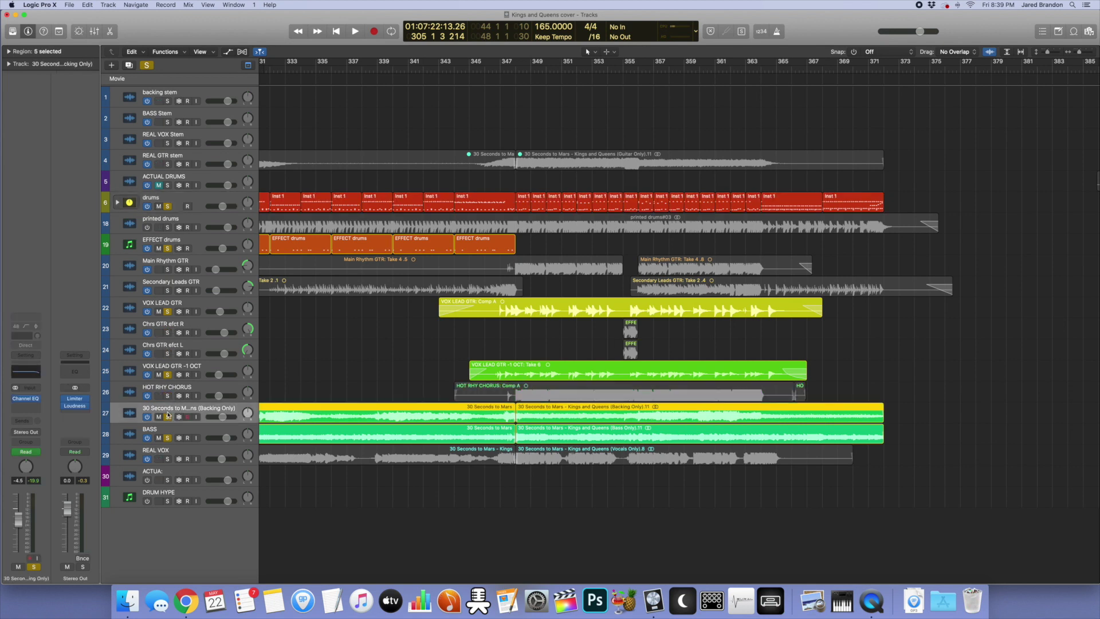
click(168, 417)
double_click(485, 70)
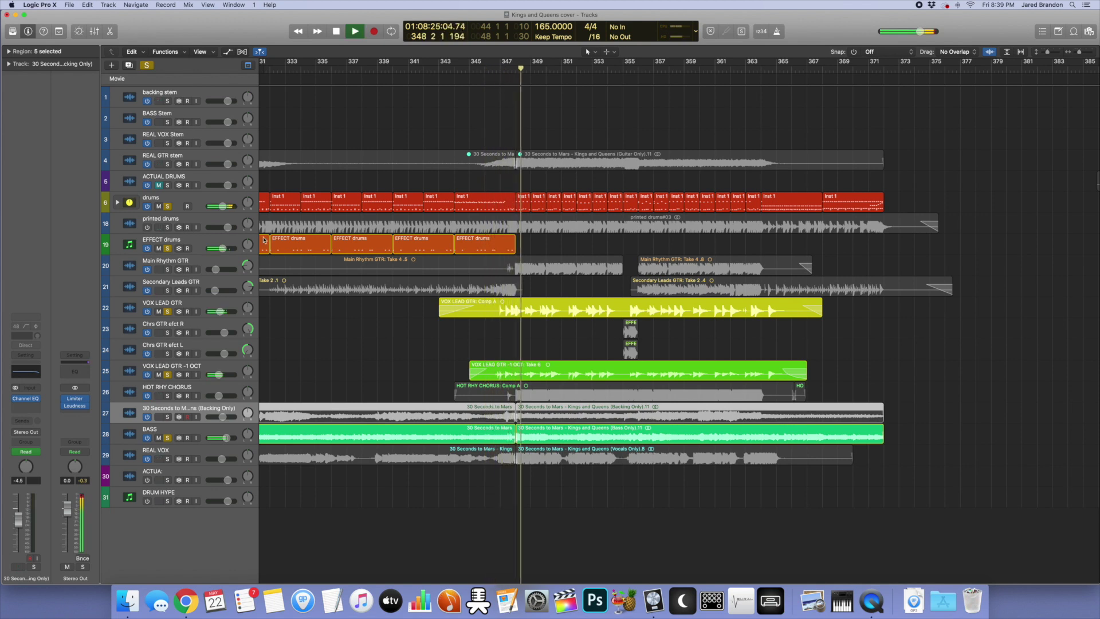
Step: Show the Archetype Plini plug-in on VOX LEAD GTR and review its amp head, equalizer, and delay and reverb pedals during playback
click(163, 304)
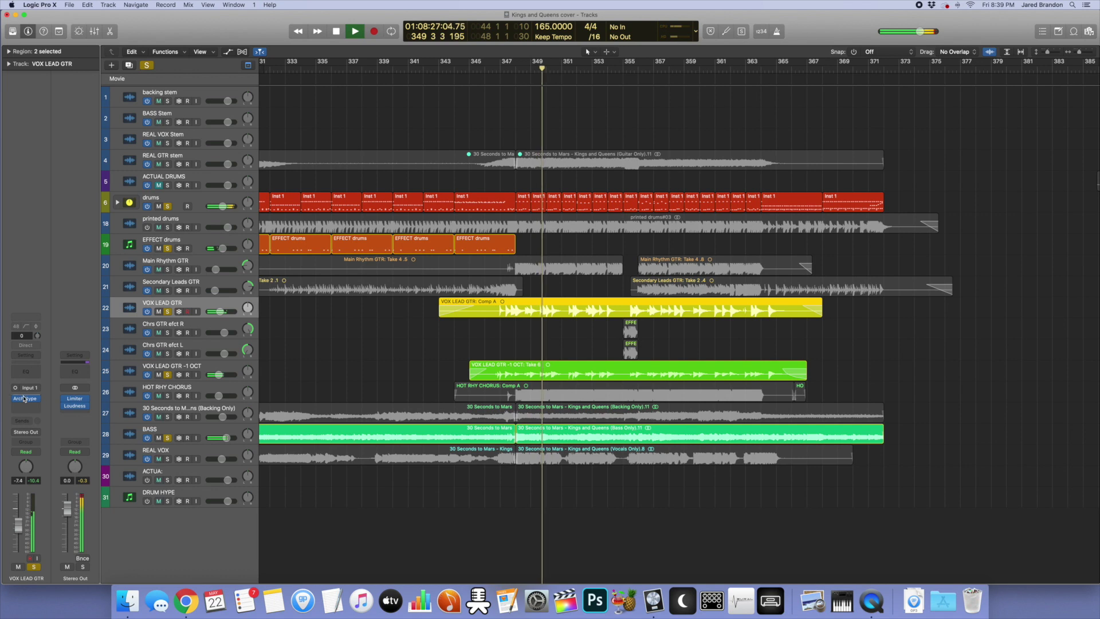
click(24, 398)
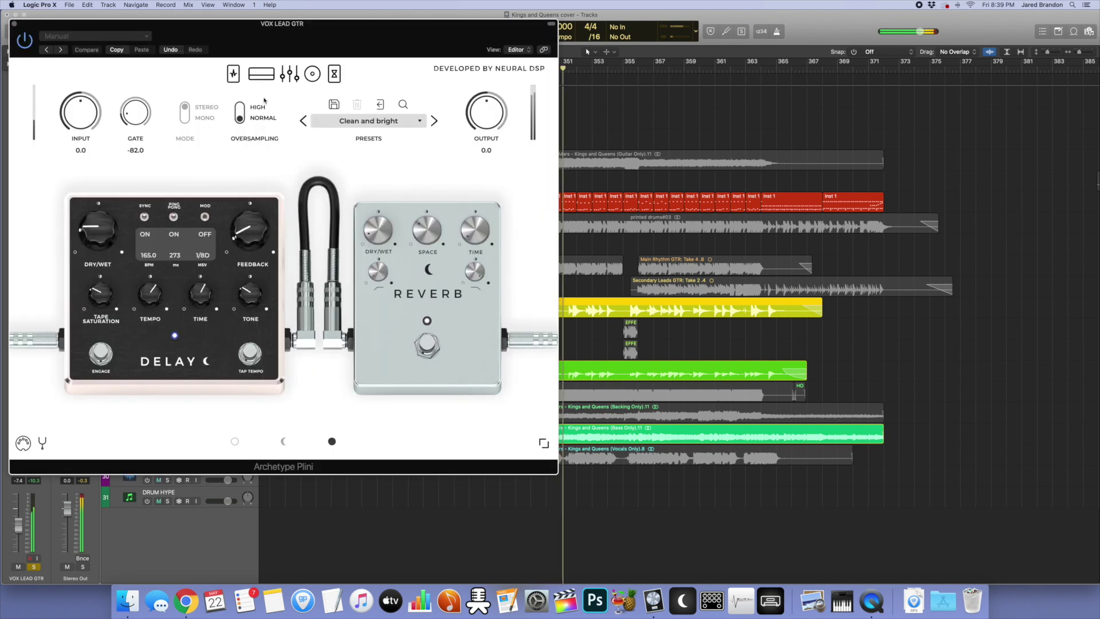
click(291, 74)
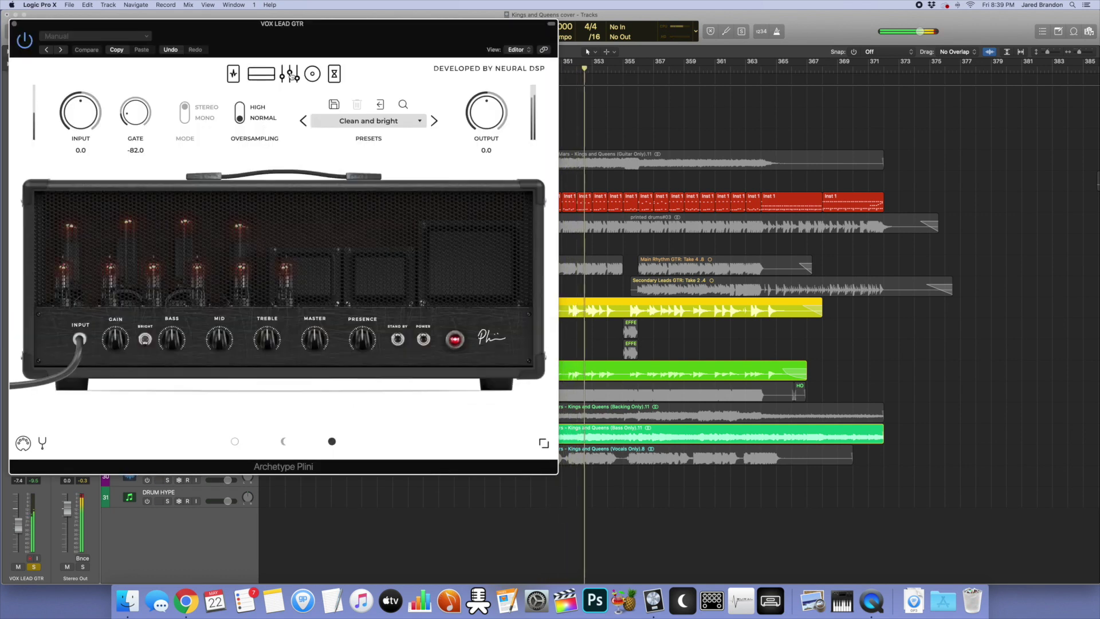
click(290, 74)
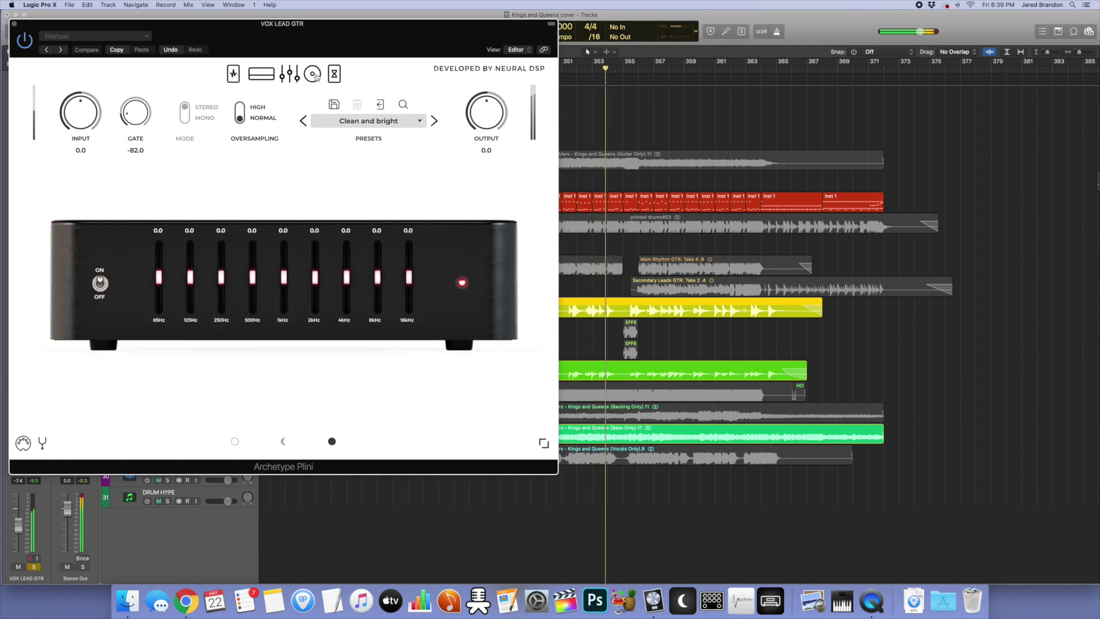
click(333, 75)
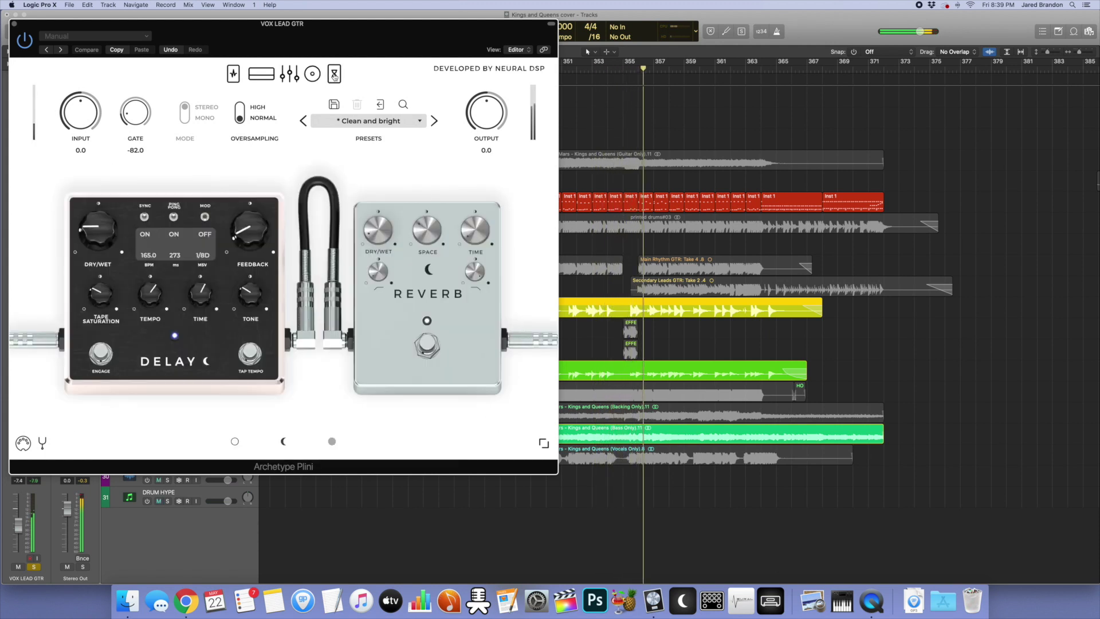
Step: Review the VOX LEAD GTR plug-in's amp head, compressor and overdrive pedals, delay and reverb pedals, and cabinet microphones, then close it
click(257, 79)
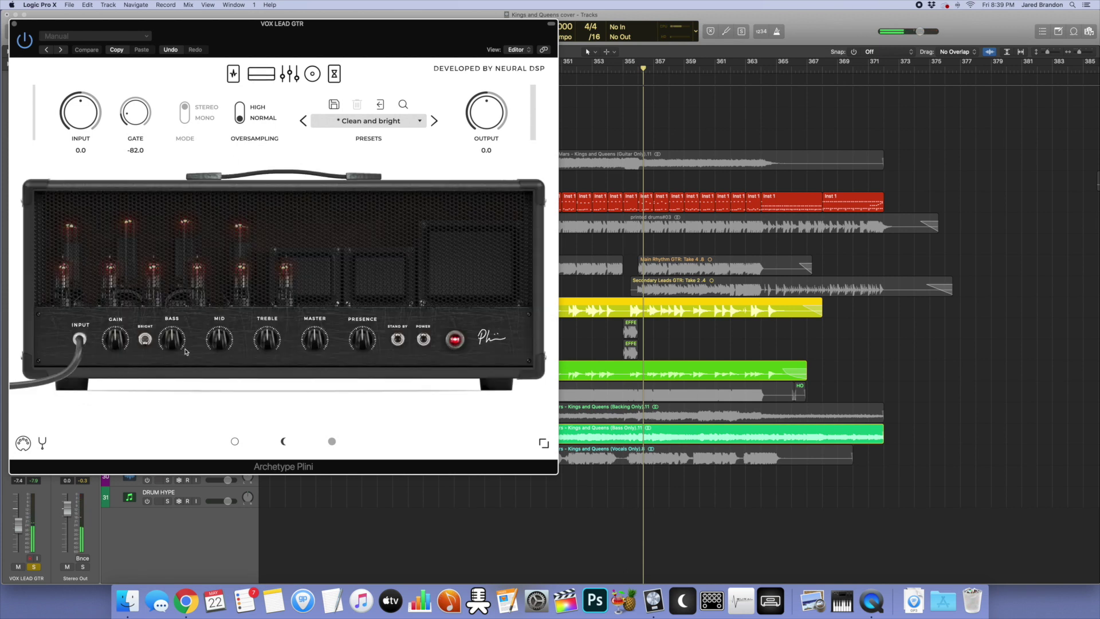
click(234, 74)
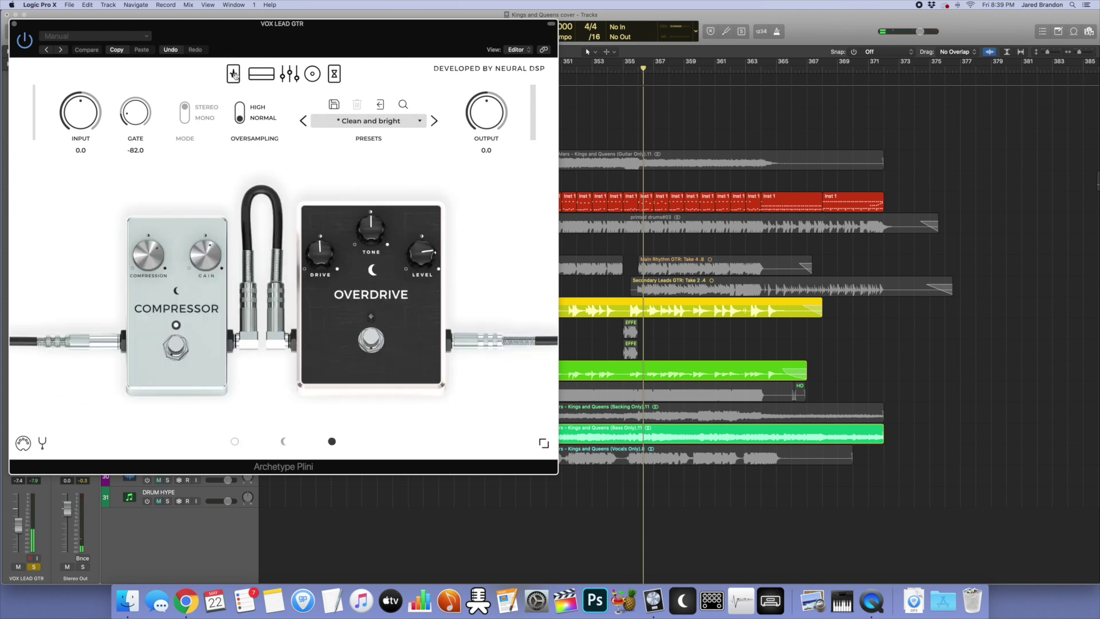
click(329, 75)
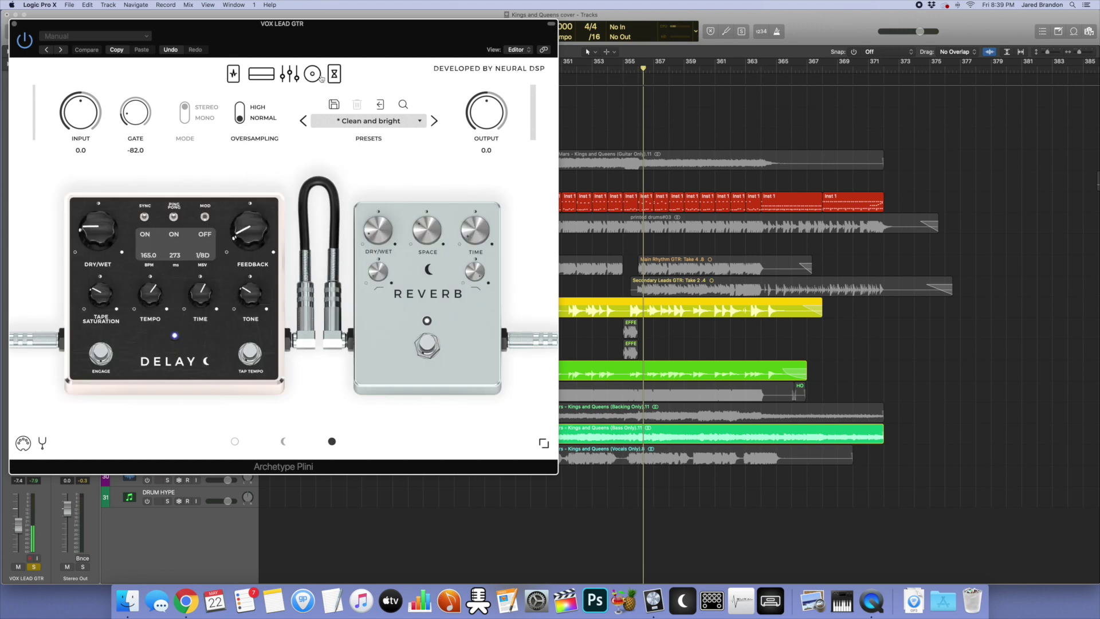
click(313, 79)
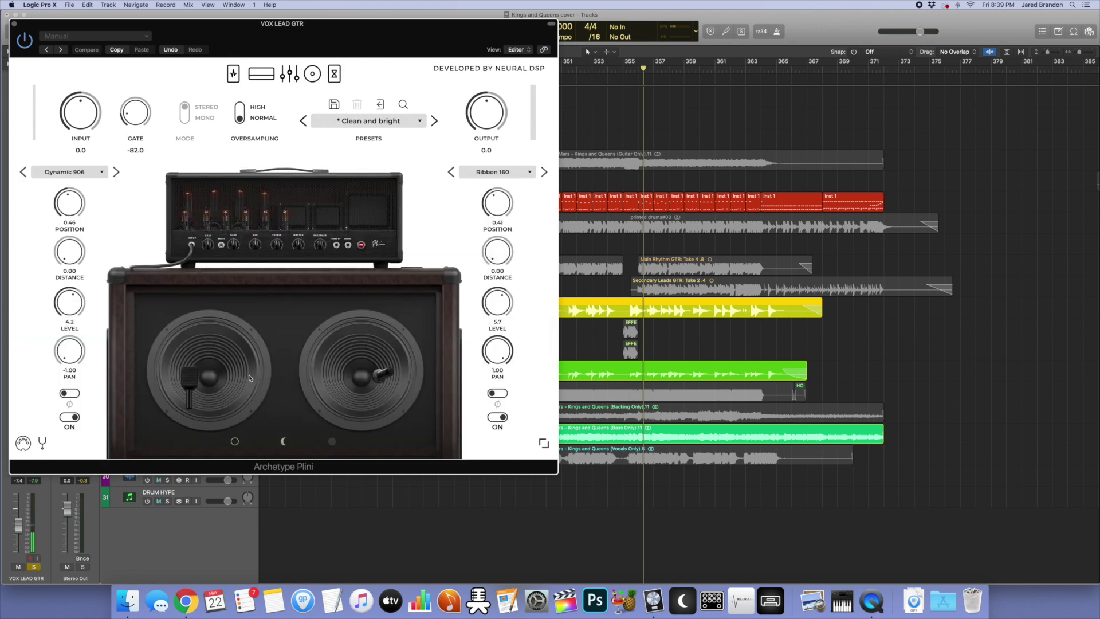
click(13, 25)
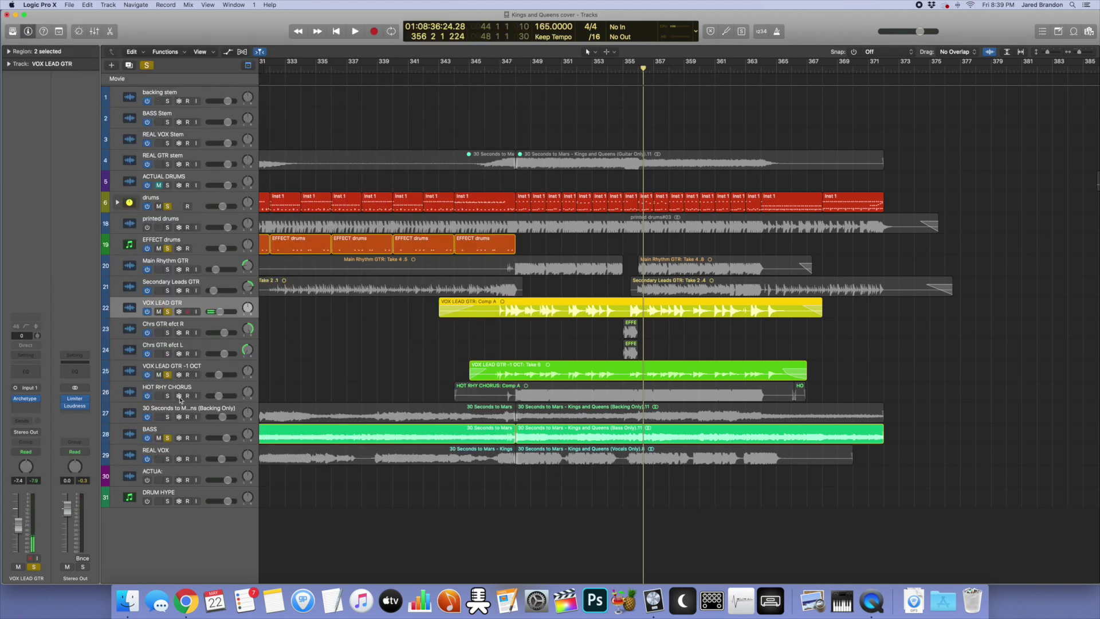
Step: Review the cabinet and the delay and reverb pedals of the VOX LEAD GTR -1 OCT plug-in, resume playback and close the plug-in
click(202, 372)
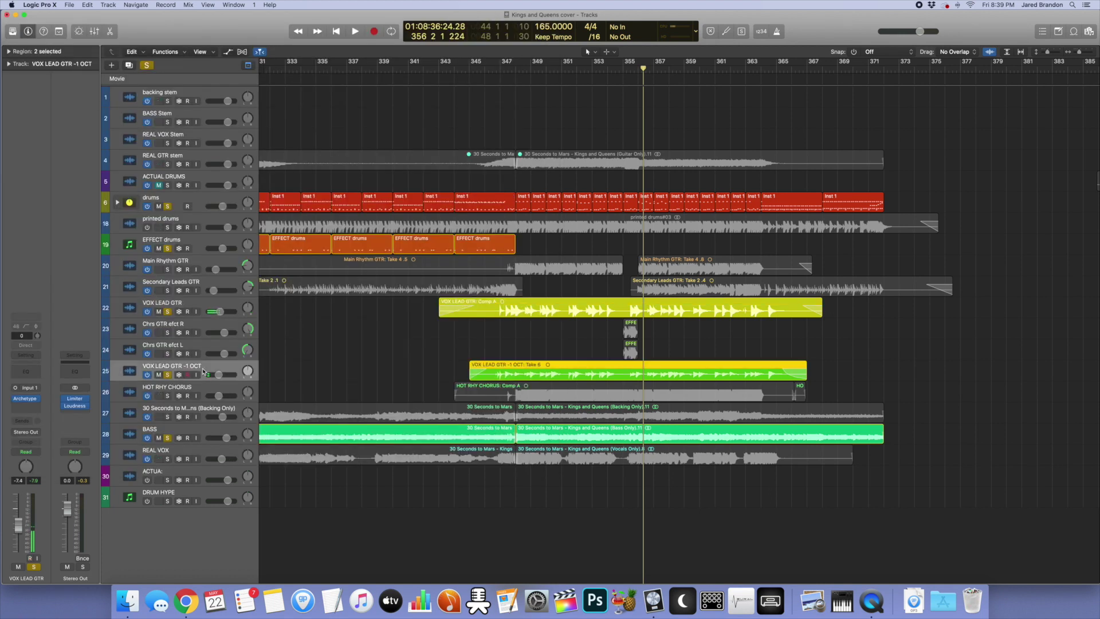
click(25, 400)
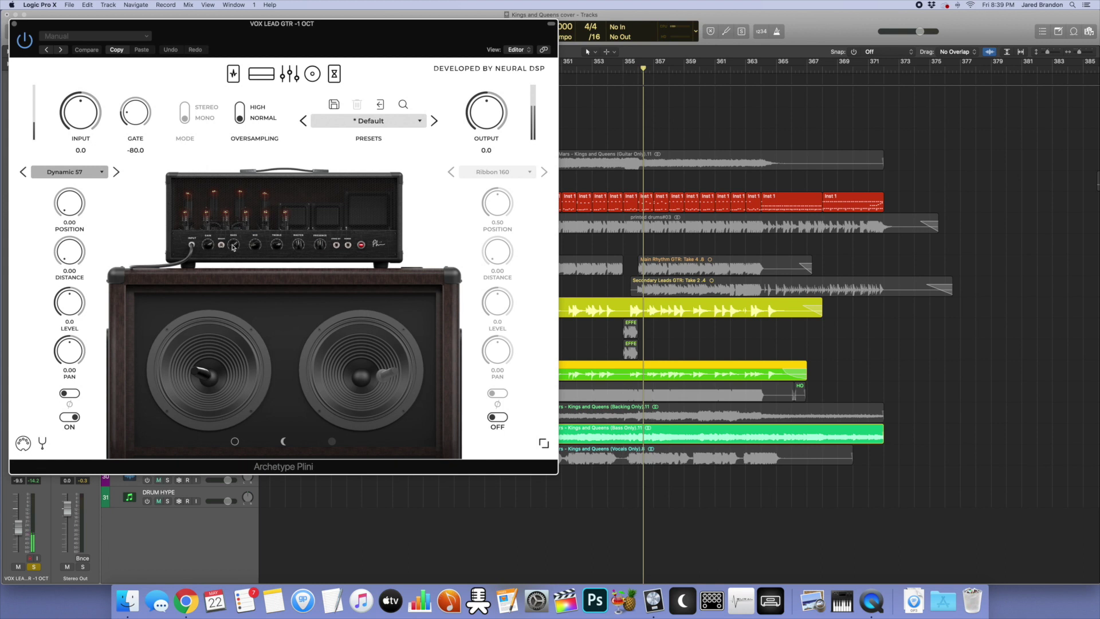
click(14, 25)
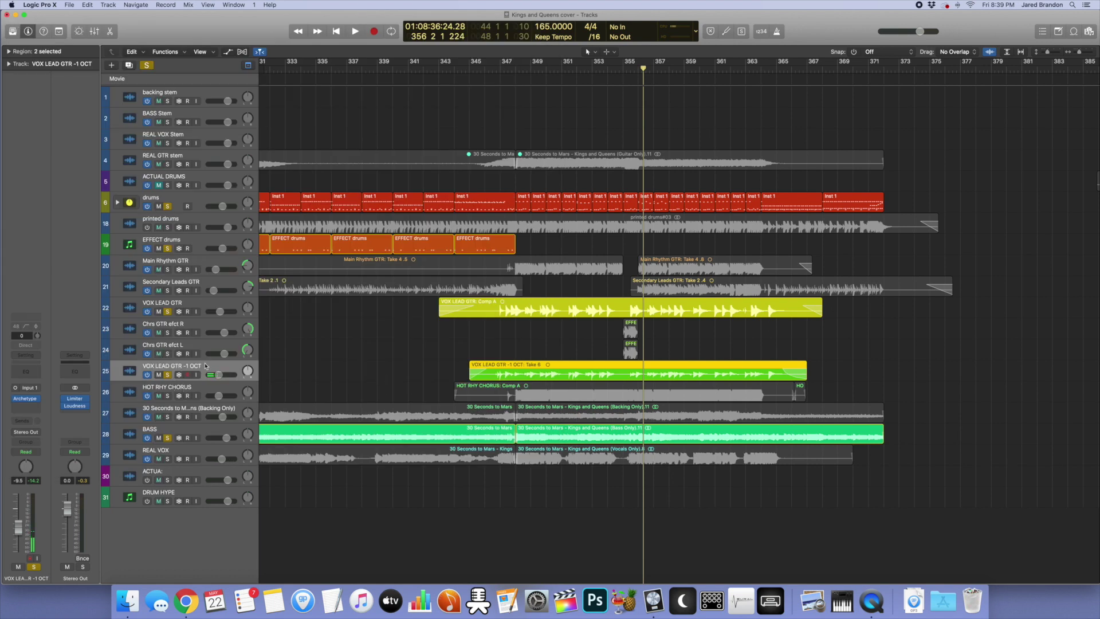
key(v)
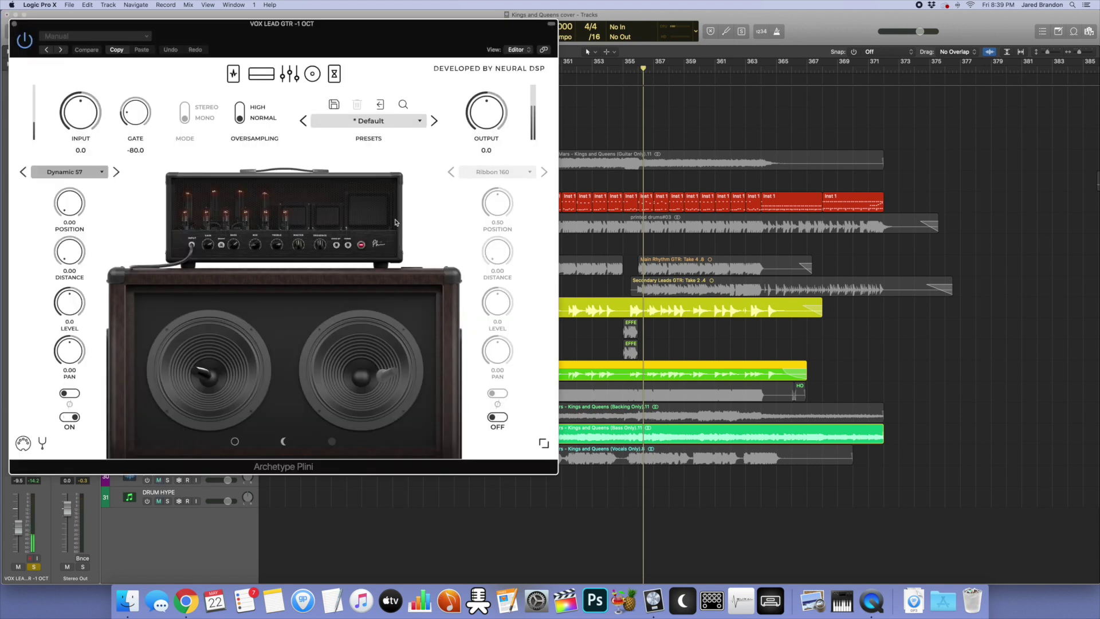
click(334, 76)
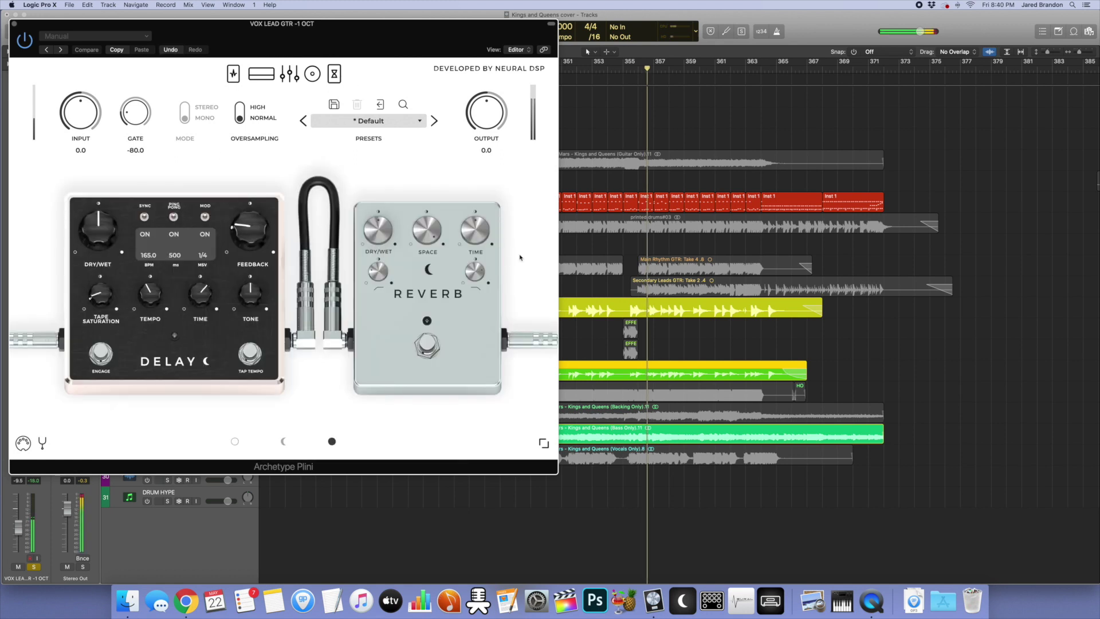
click(15, 24)
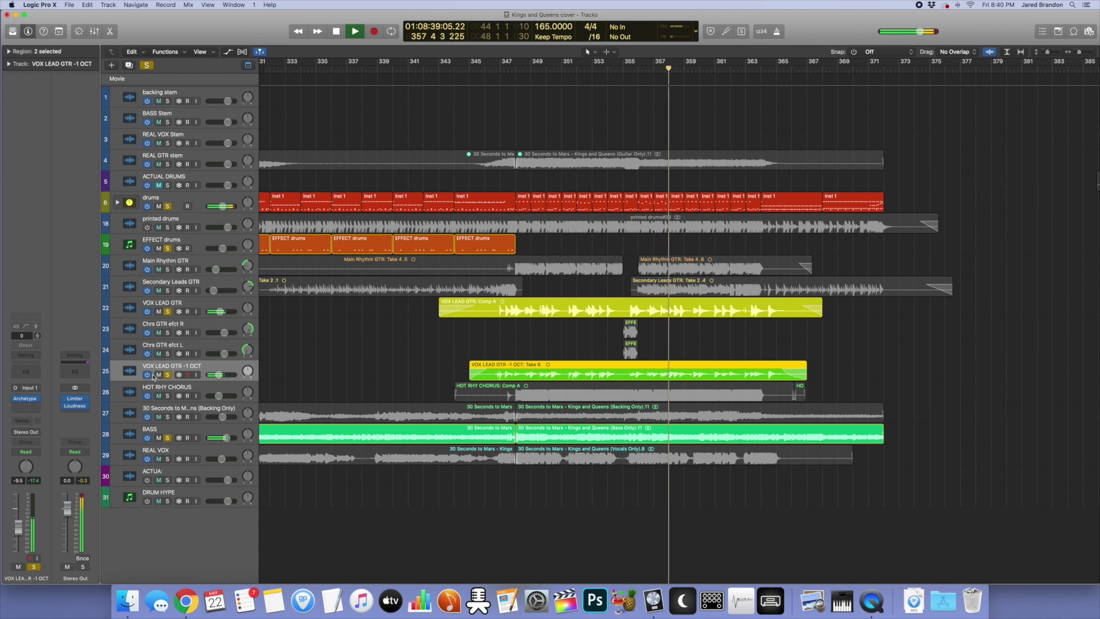
Step: Take VOX LEAD GTR and VOX LEAD GTR -1 OCT out of the solo one at a time to compare the lead layers, then stop playback
click(168, 312)
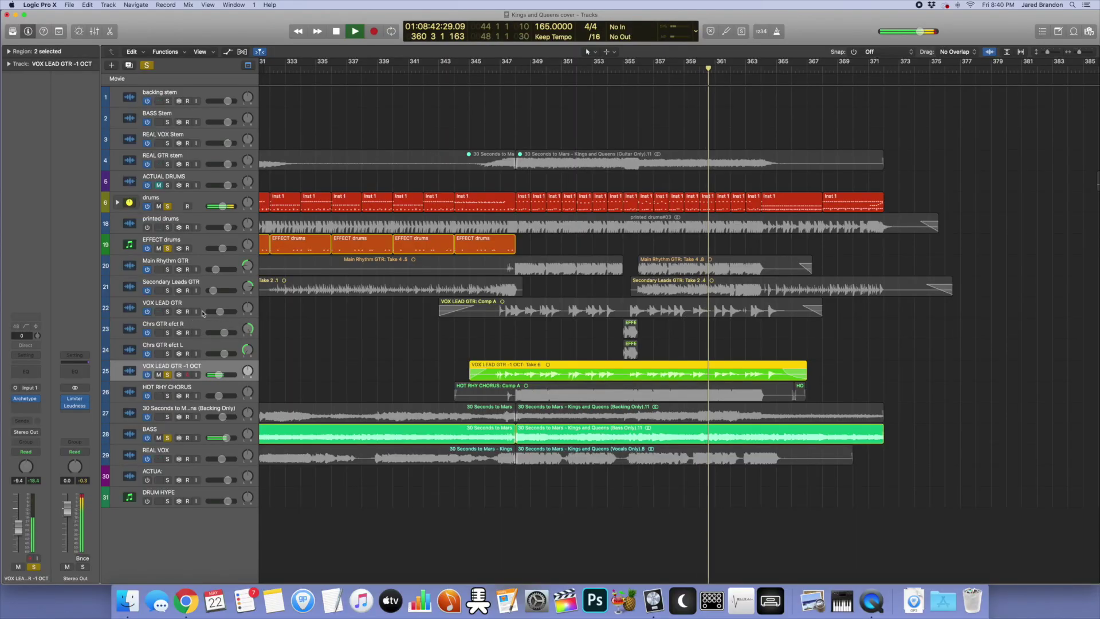
click(168, 375)
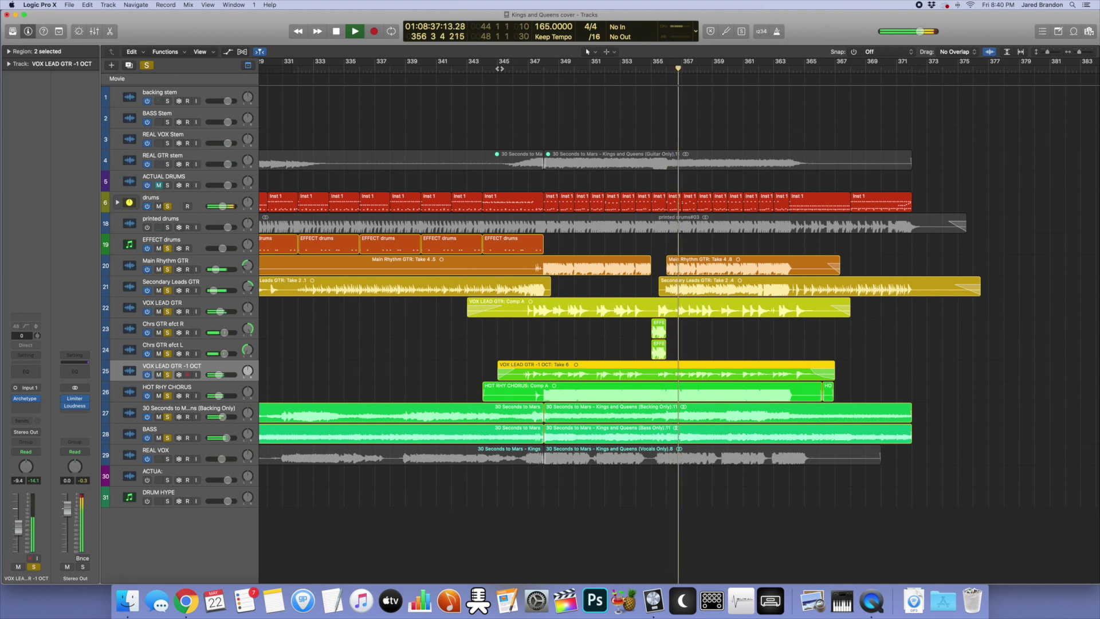
key(space)
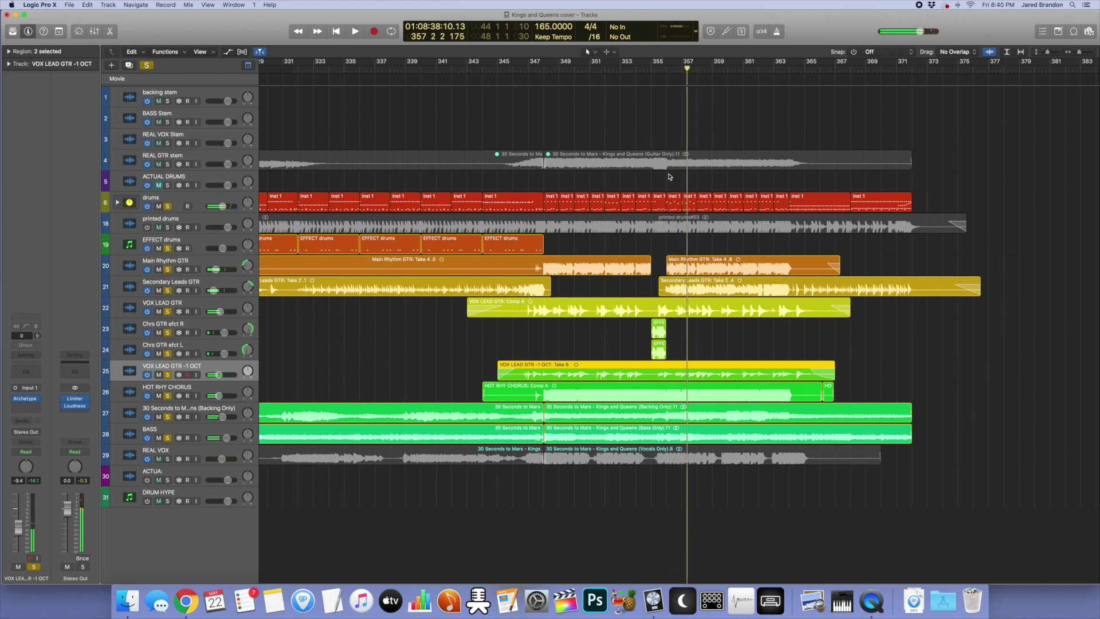
Step: Unsolo the guitar, backing and BASS tracks so only drums stays soloed, and play from around bar 354
key(super+Right)
key(super+Right)
key(super+Right)
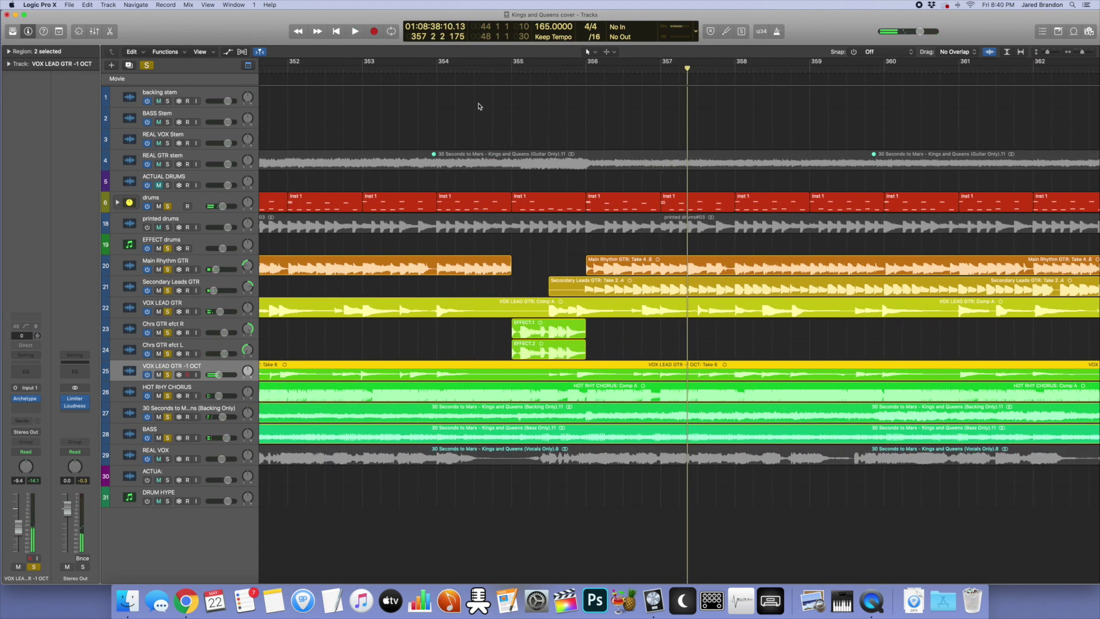
click(454, 76)
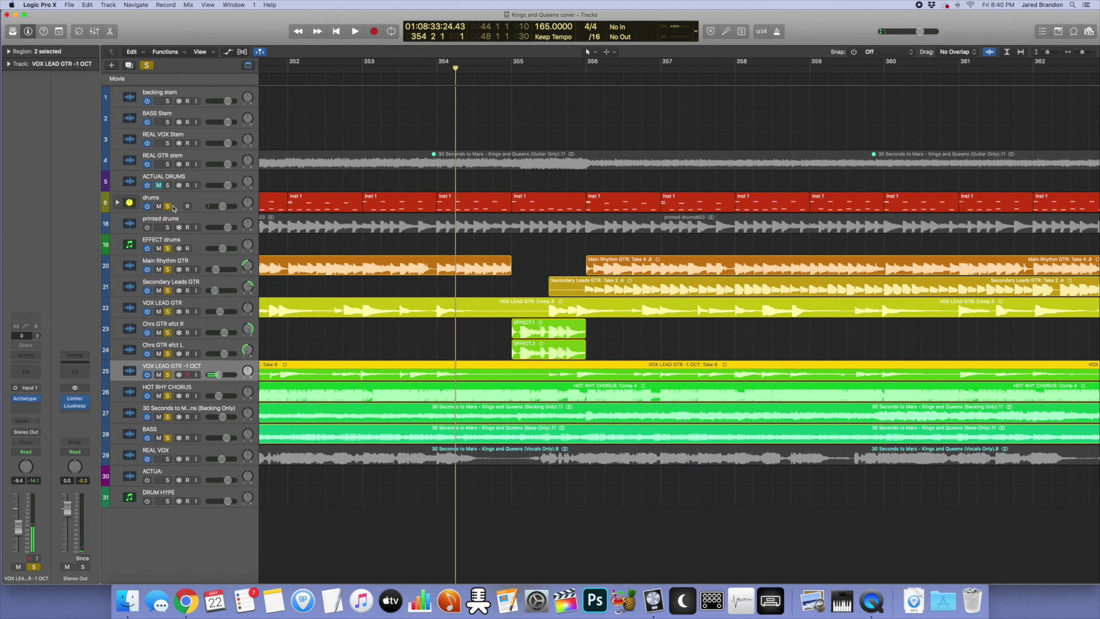
drag(167, 269, 167, 438)
key(space)
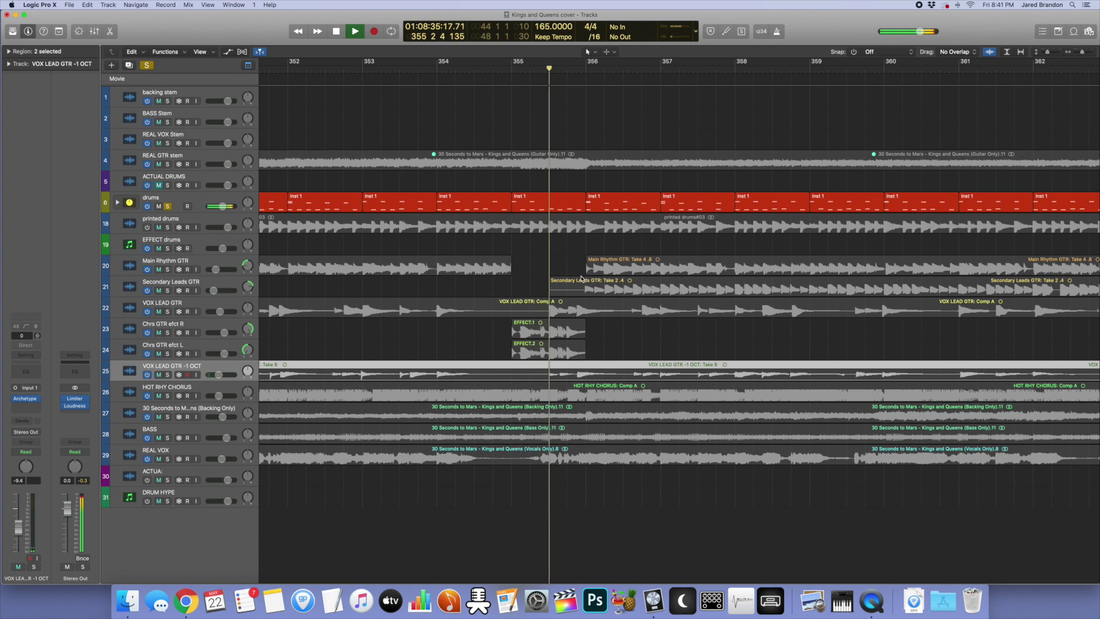